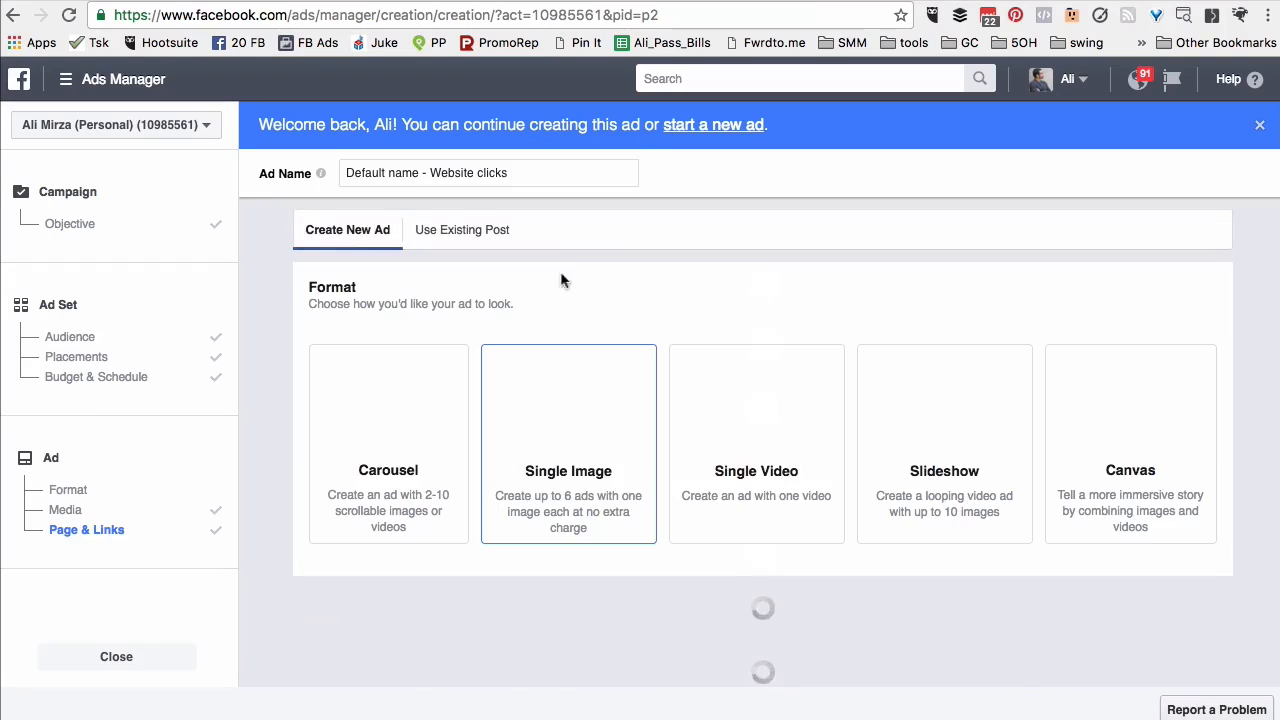
Start a new ad with the Boost your posts objective and continue to the ad set
{"action": "left_click", "coordinate": [707, 125]}
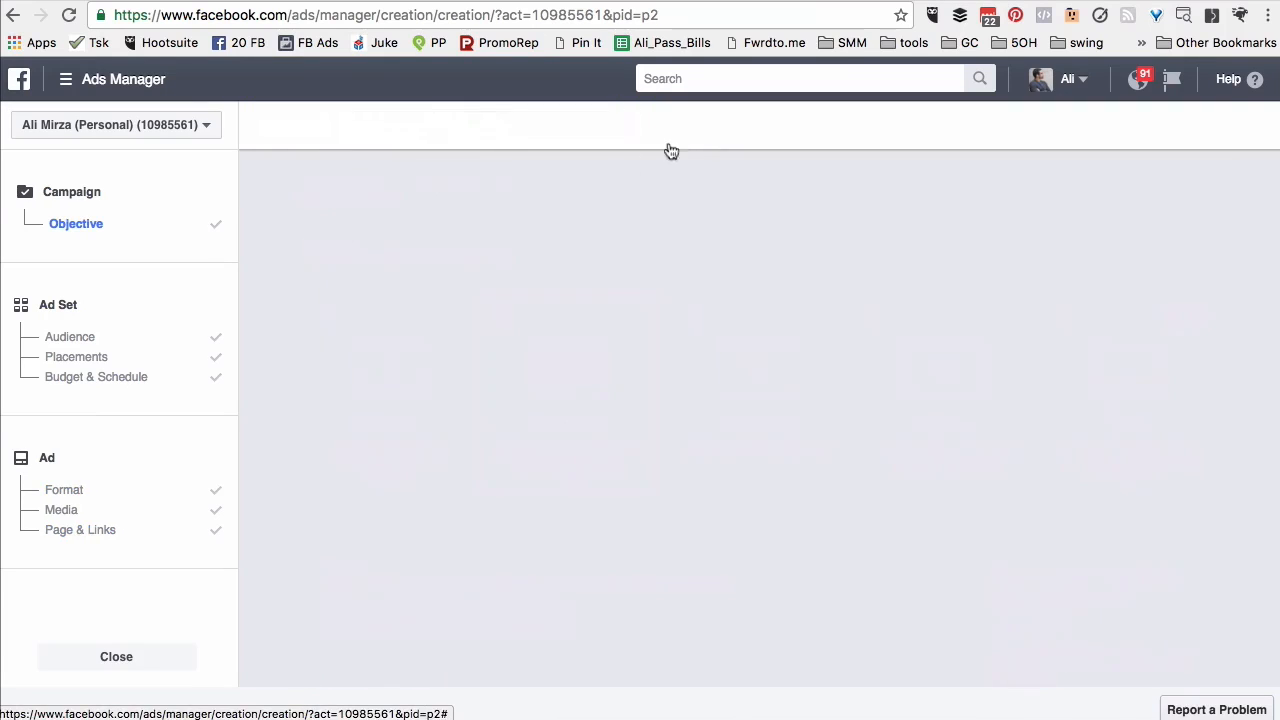
{"action": "left_click", "coordinate": [523, 330]}
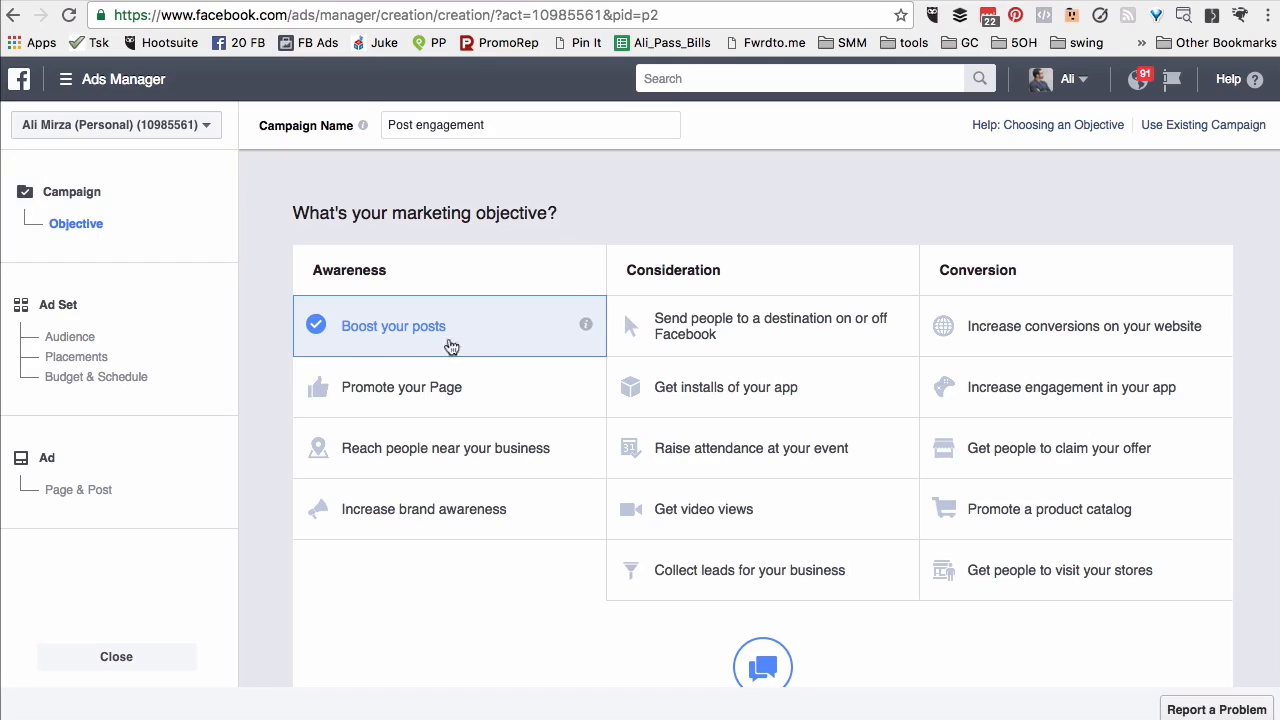
{"action": "mouse_move", "coordinate": [588, 336]}
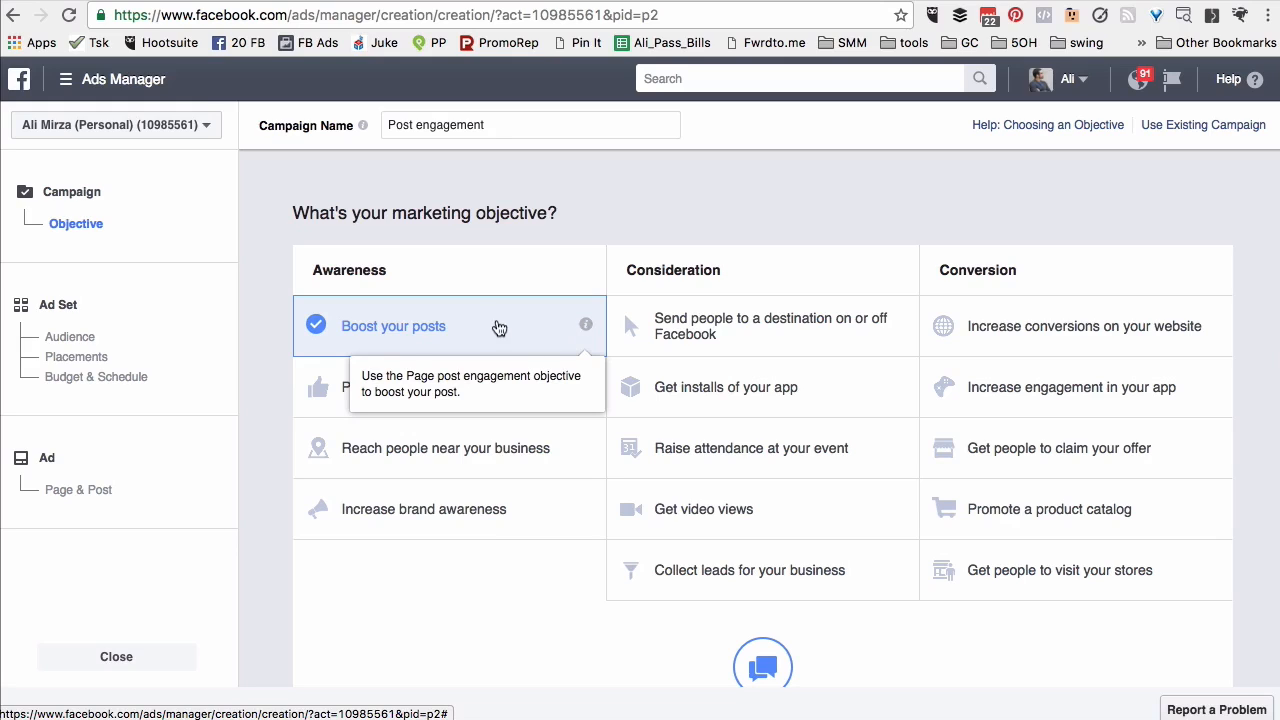
{"action": "scroll", "coordinate": [489, 328], "scroll_direction": "down", "scroll_amount": 5}
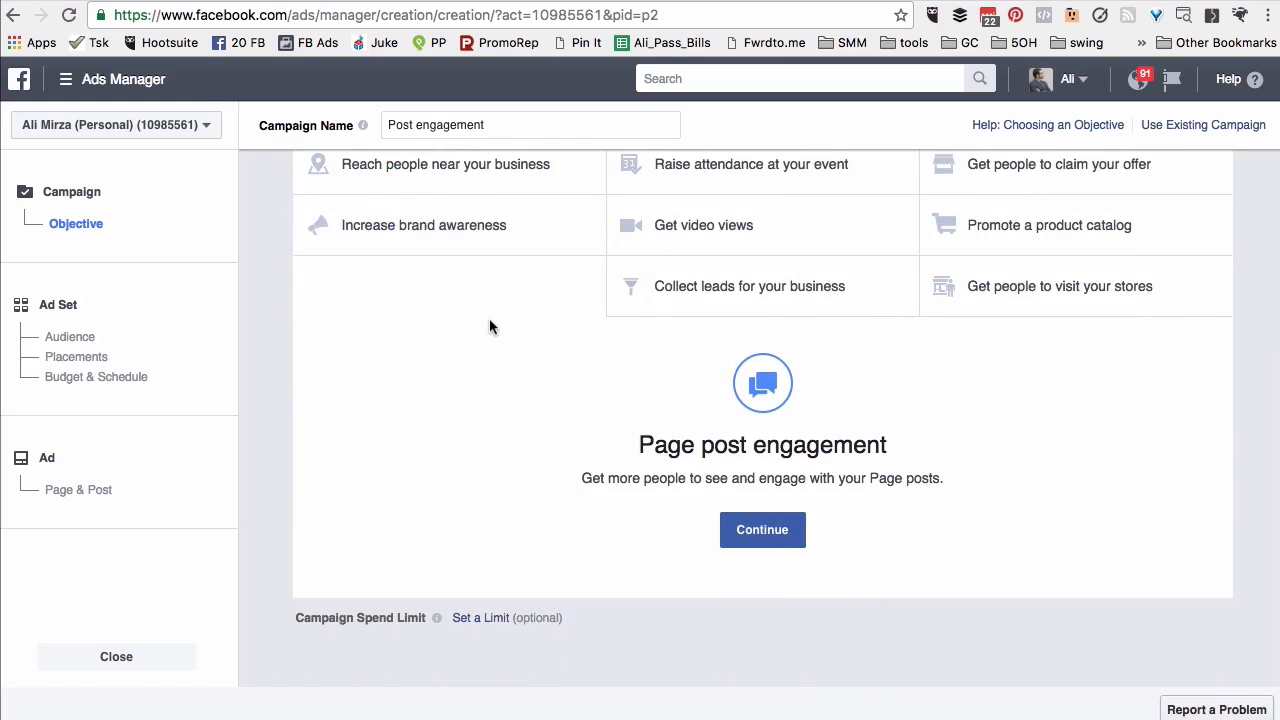
{"action": "left_click", "coordinate": [779, 530]}
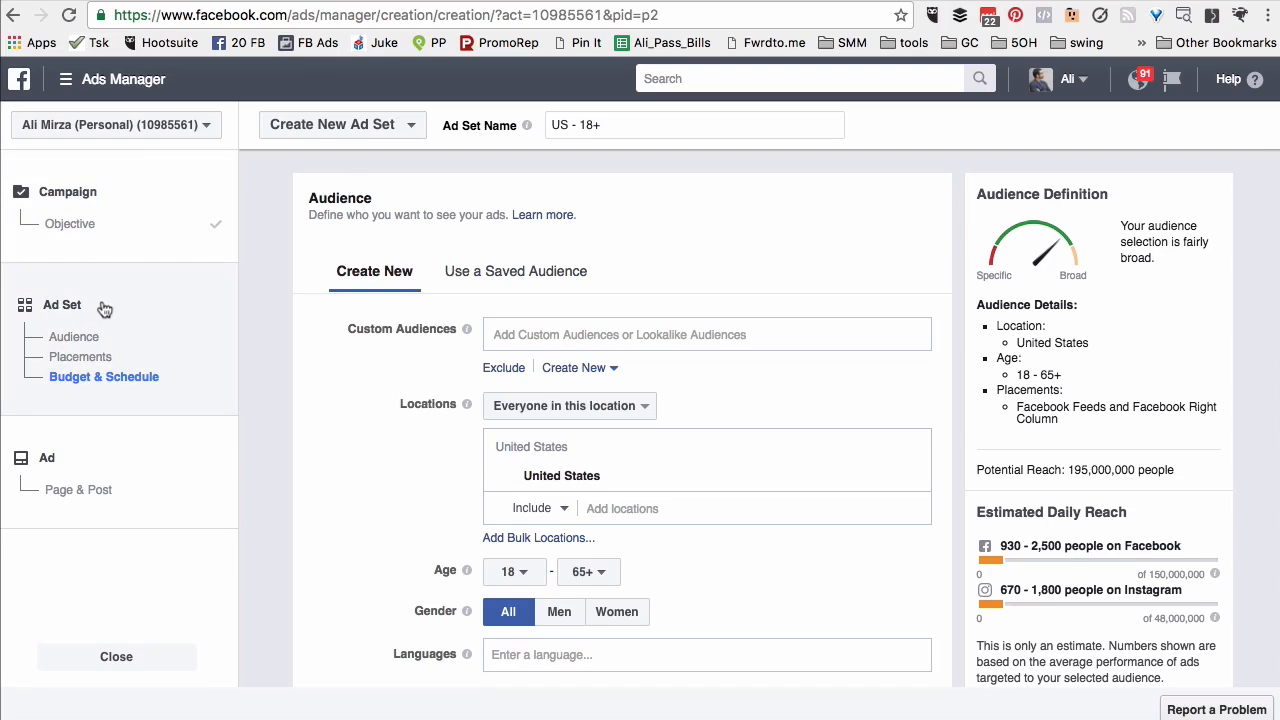
Look through the saved audiences available for the ad set, leaving the audience set to a new one
{"action": "scroll", "coordinate": [585, 230], "scroll_direction": "down", "scroll_amount": 1}
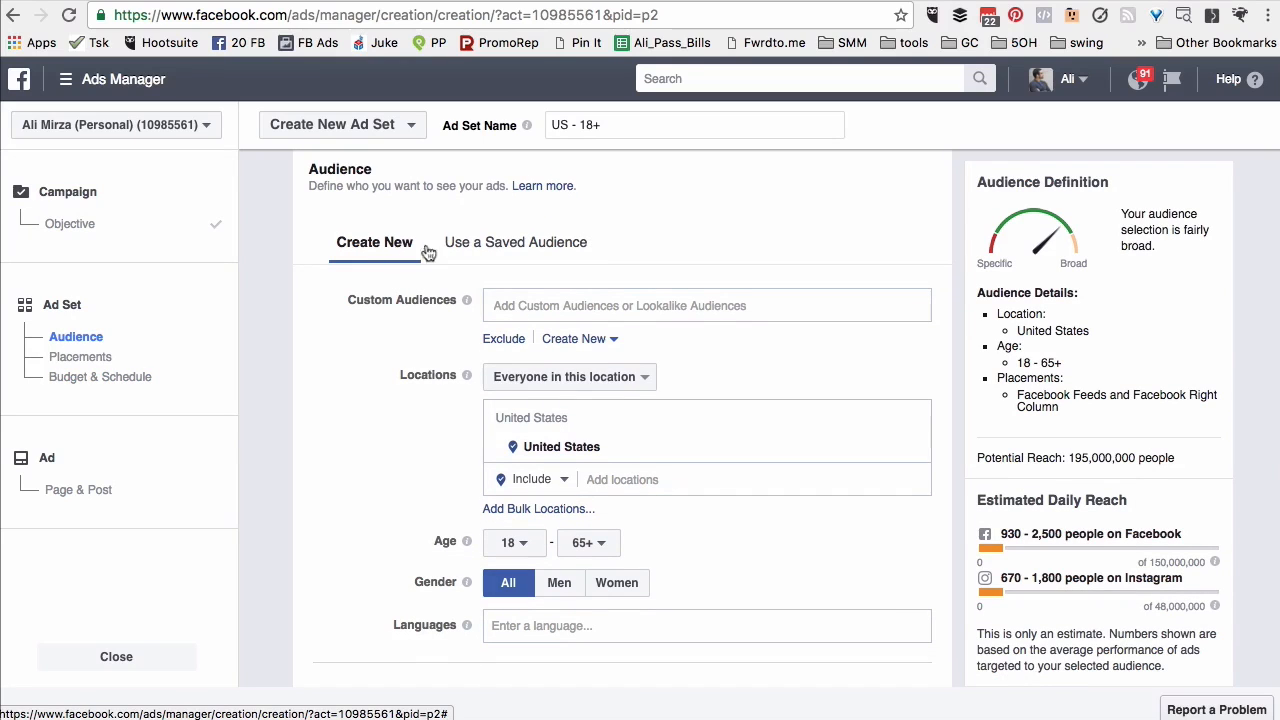
{"action": "left_click", "coordinate": [500, 248]}
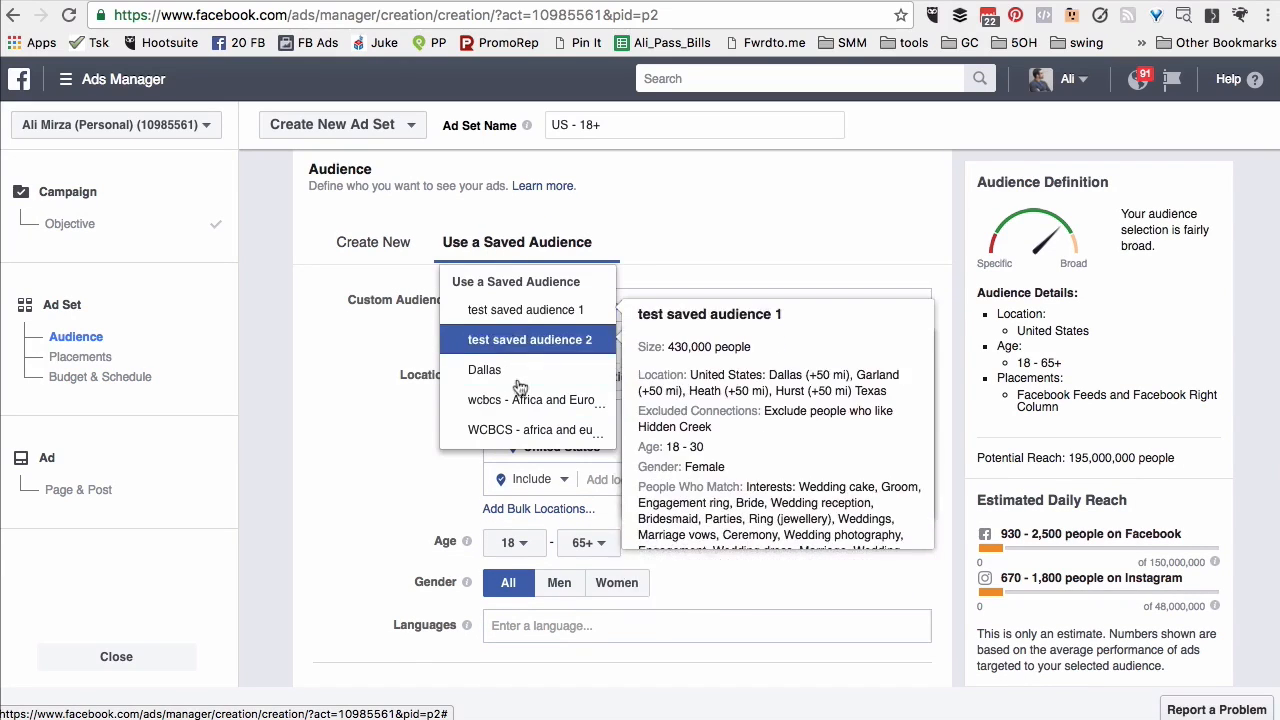
{"action": "left_click", "coordinate": [343, 373]}
Set the audience location to Dallas, Texas, United States
{"action": "scroll", "coordinate": [467, 319], "scroll_direction": "down", "scroll_amount": 2}
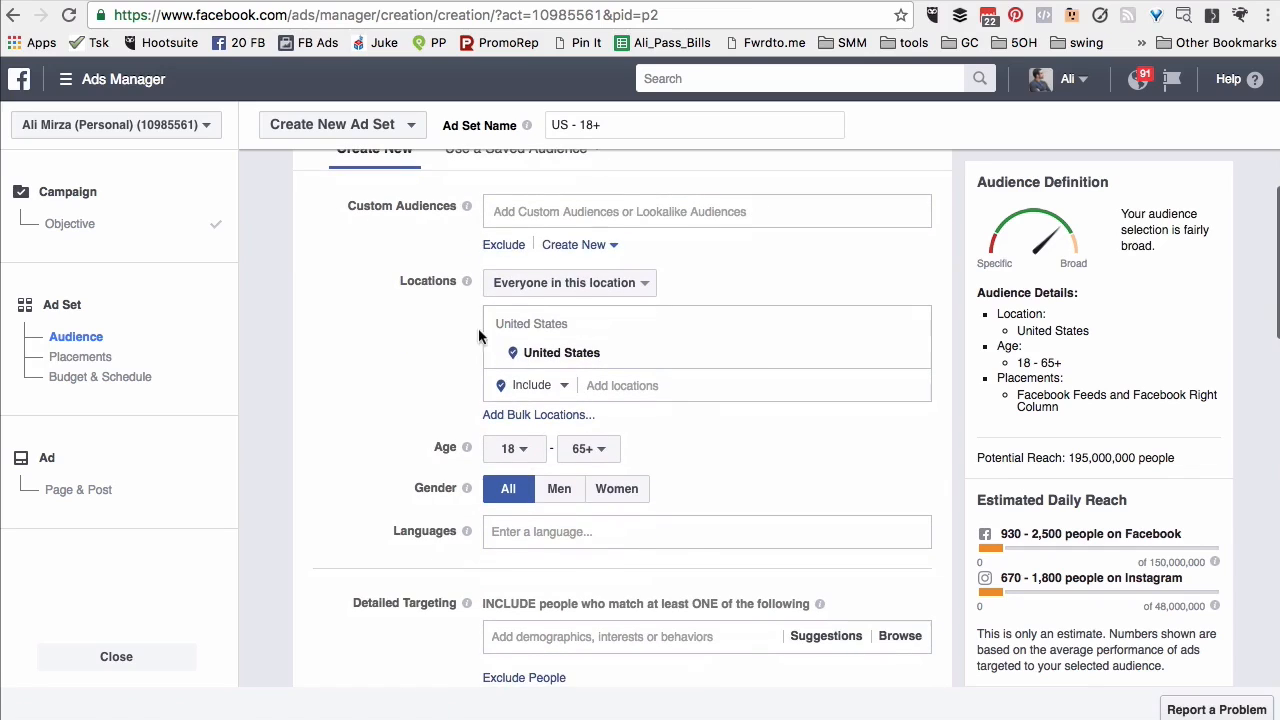
{"action": "left_click", "coordinate": [620, 388]}
{"action": "type", "text": "d"}
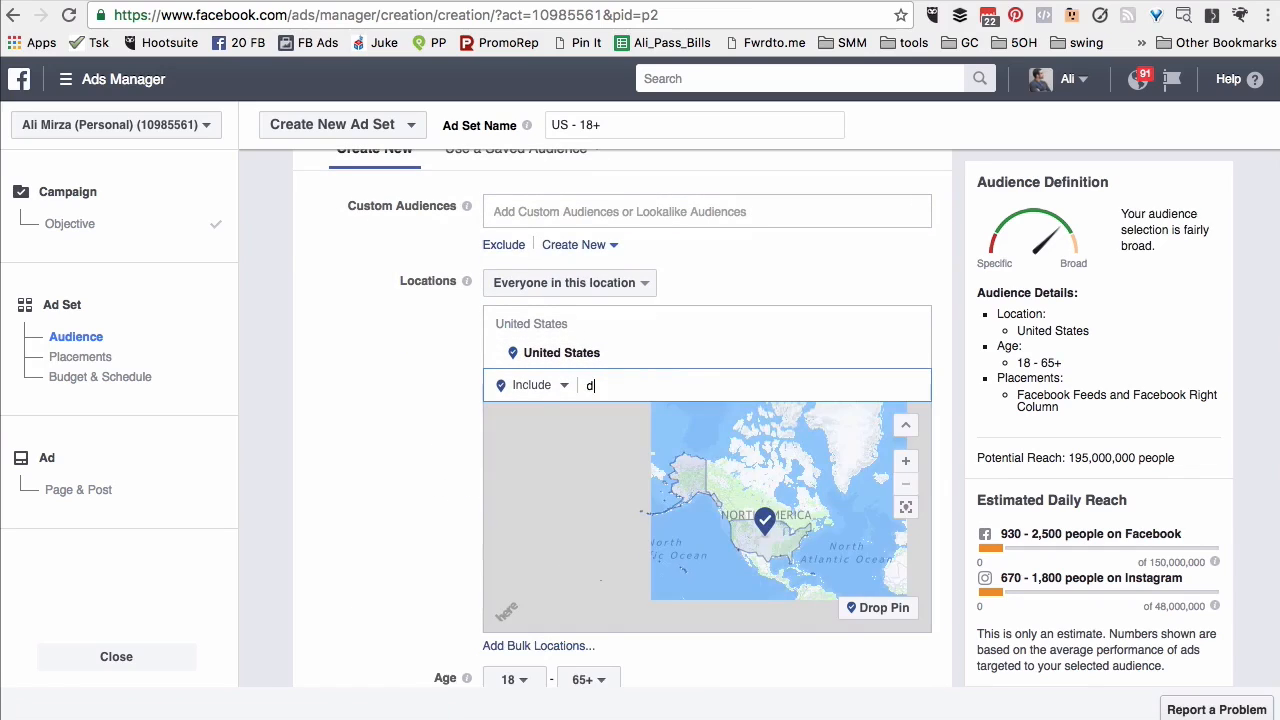
{"action": "type", "text": "allas"}
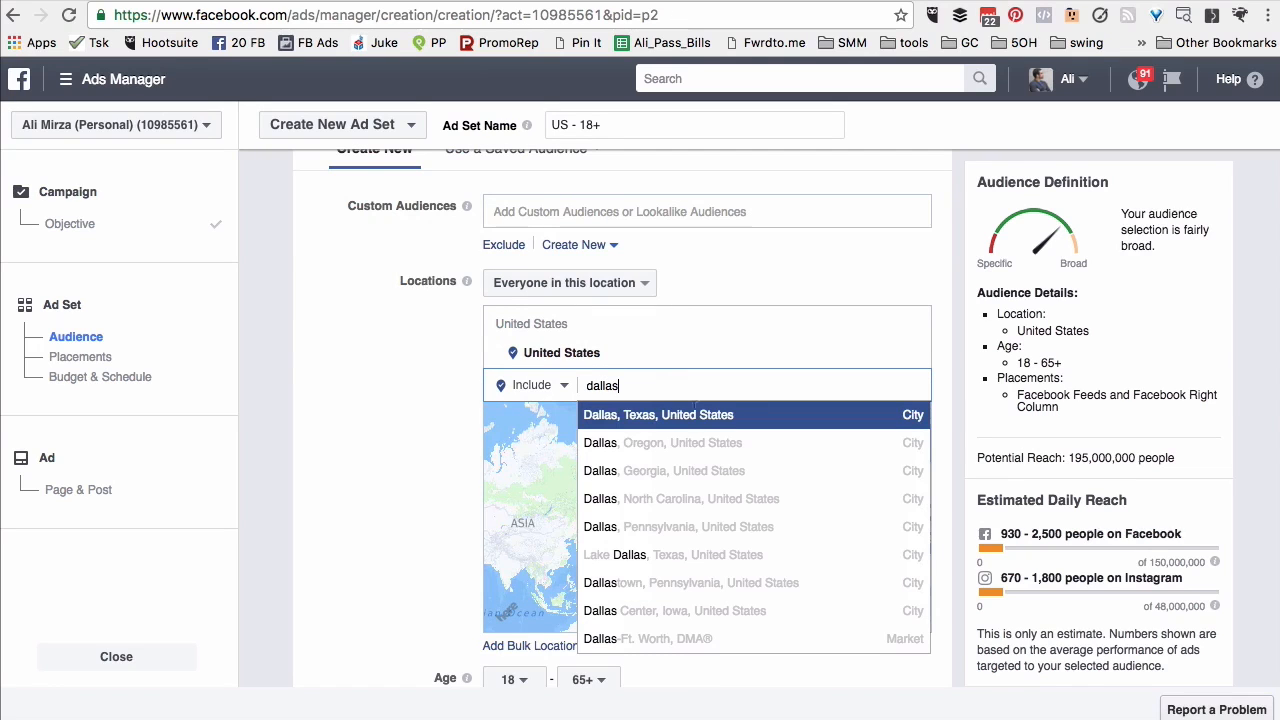
{"action": "left_click", "coordinate": [680, 425]}
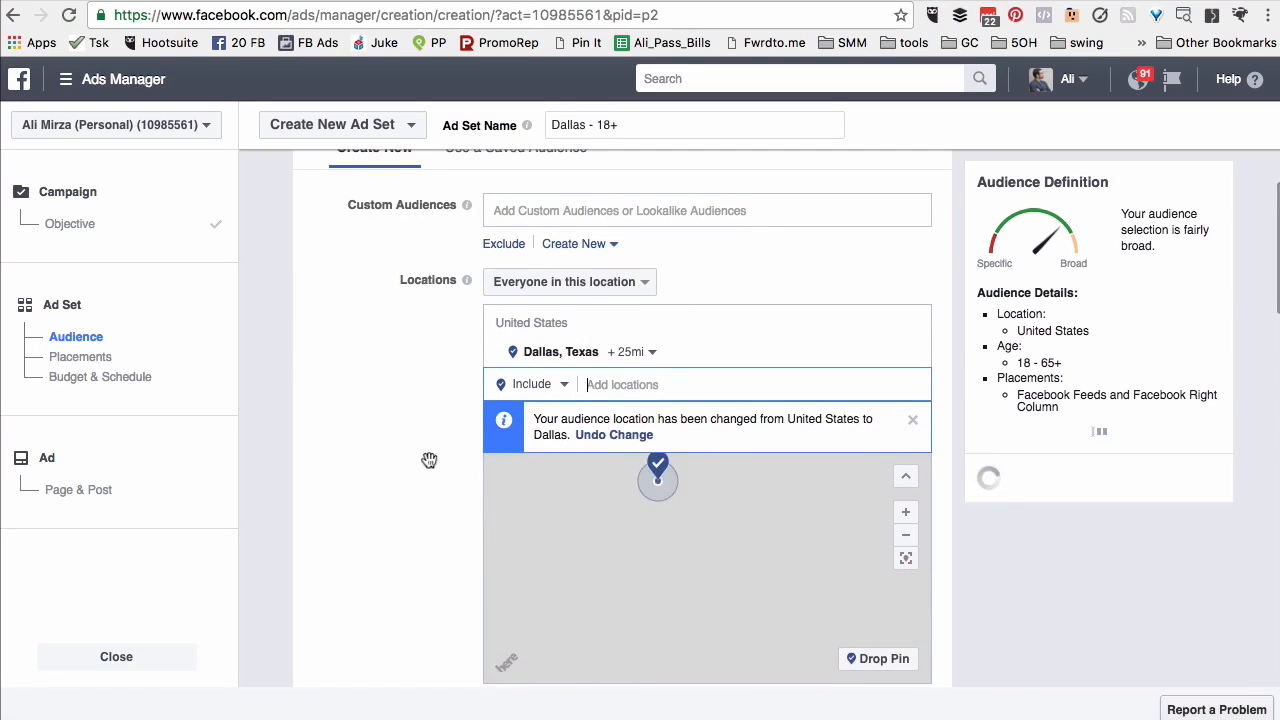
Set the audience's minimum age to 30
{"action": "scroll", "coordinate": [417, 454], "scroll_direction": "down", "scroll_amount": 5}
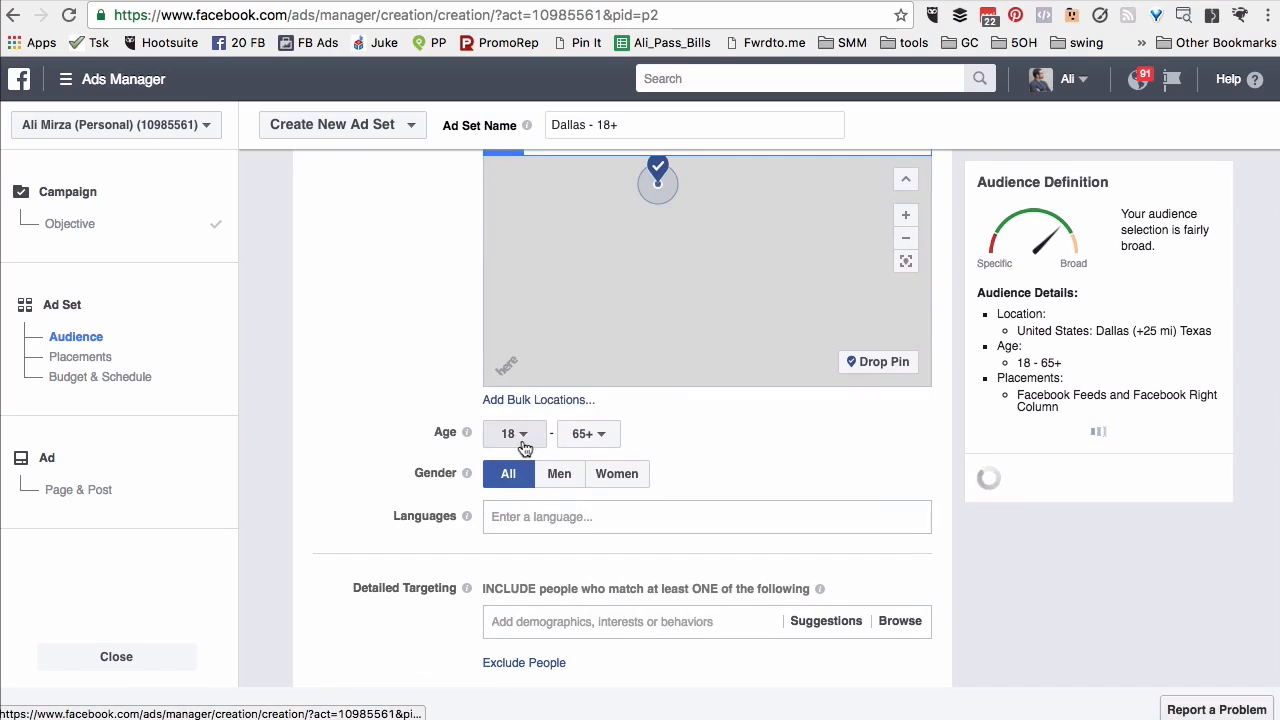
{"action": "left_click", "coordinate": [520, 438]}
{"action": "scroll", "coordinate": [520, 375], "scroll_direction": "down", "scroll_amount": 2}
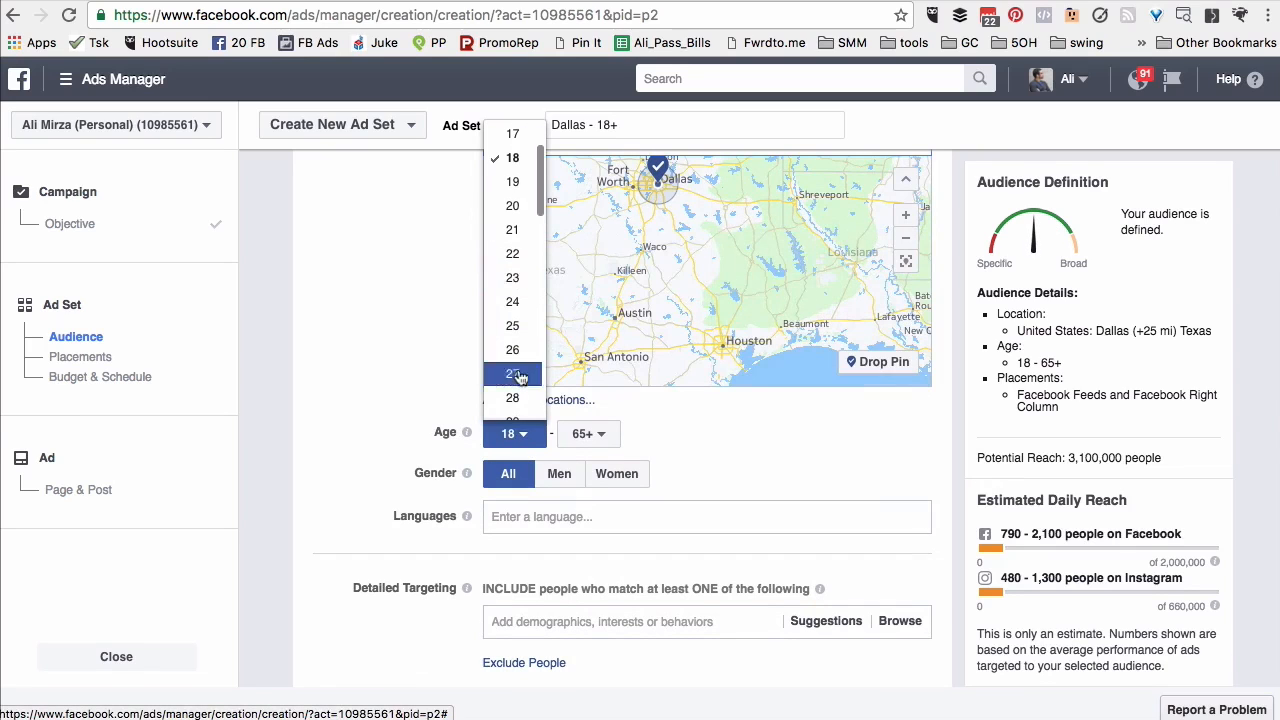
{"action": "scroll", "coordinate": [520, 300], "scroll_direction": "down", "scroll_amount": 2}
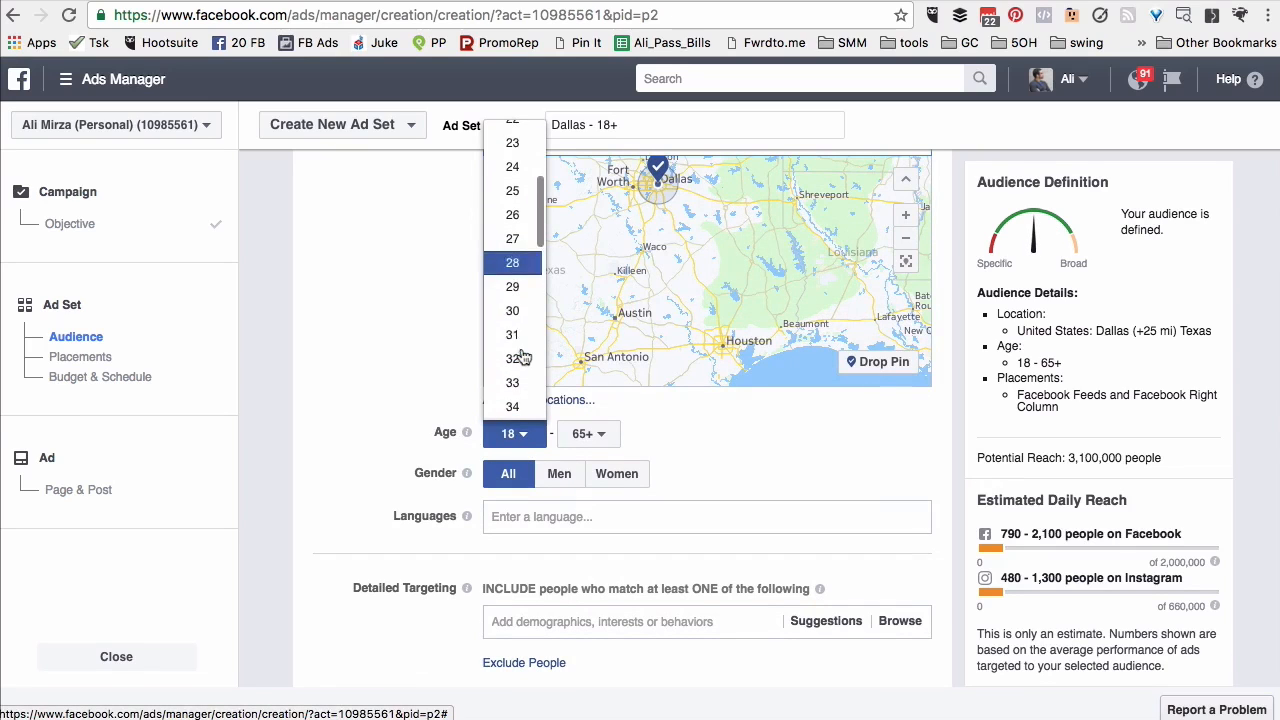
{"action": "left_click", "coordinate": [512, 311]}
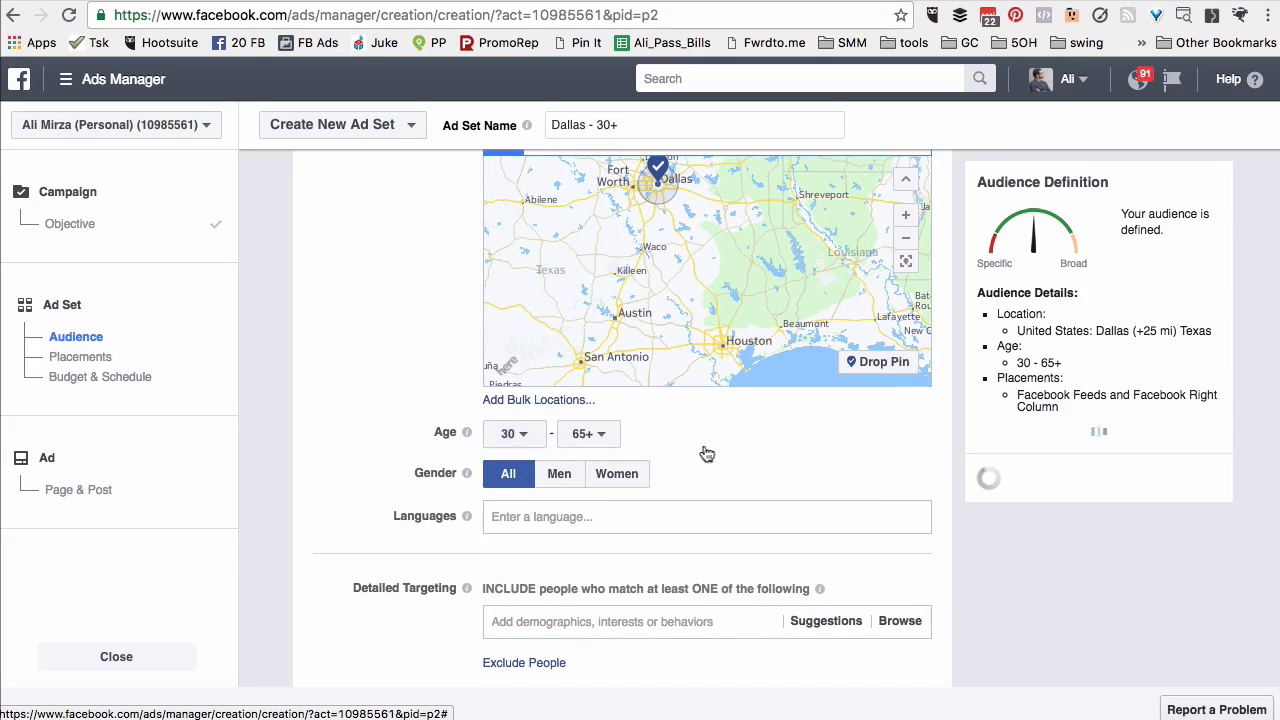
Search detailed targeting for "small medium" and include the Small business demographic
{"action": "scroll", "coordinate": [722, 457], "scroll_direction": "down", "scroll_amount": 1}
{"action": "scroll", "coordinate": [720, 459], "scroll_direction": "down", "scroll_amount": 2}
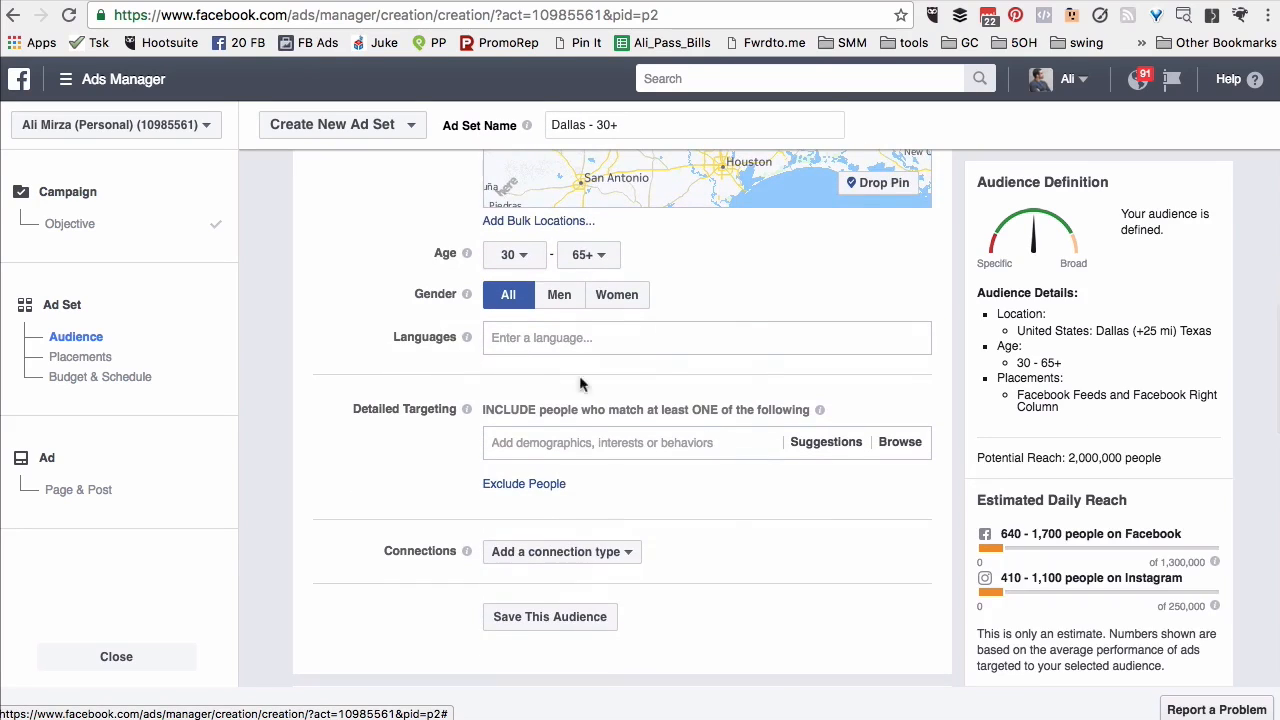
{"action": "scroll", "coordinate": [686, 465], "scroll_direction": "down", "scroll_amount": 2}
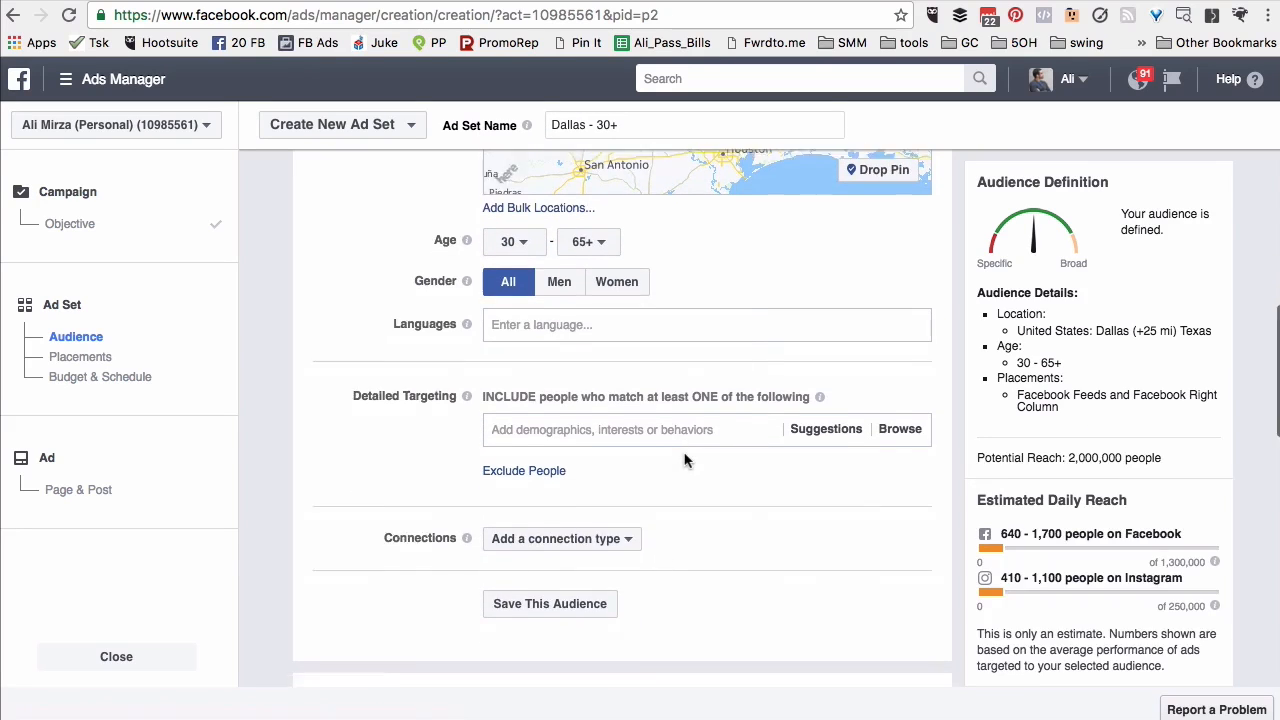
{"action": "left_click", "coordinate": [560, 337]}
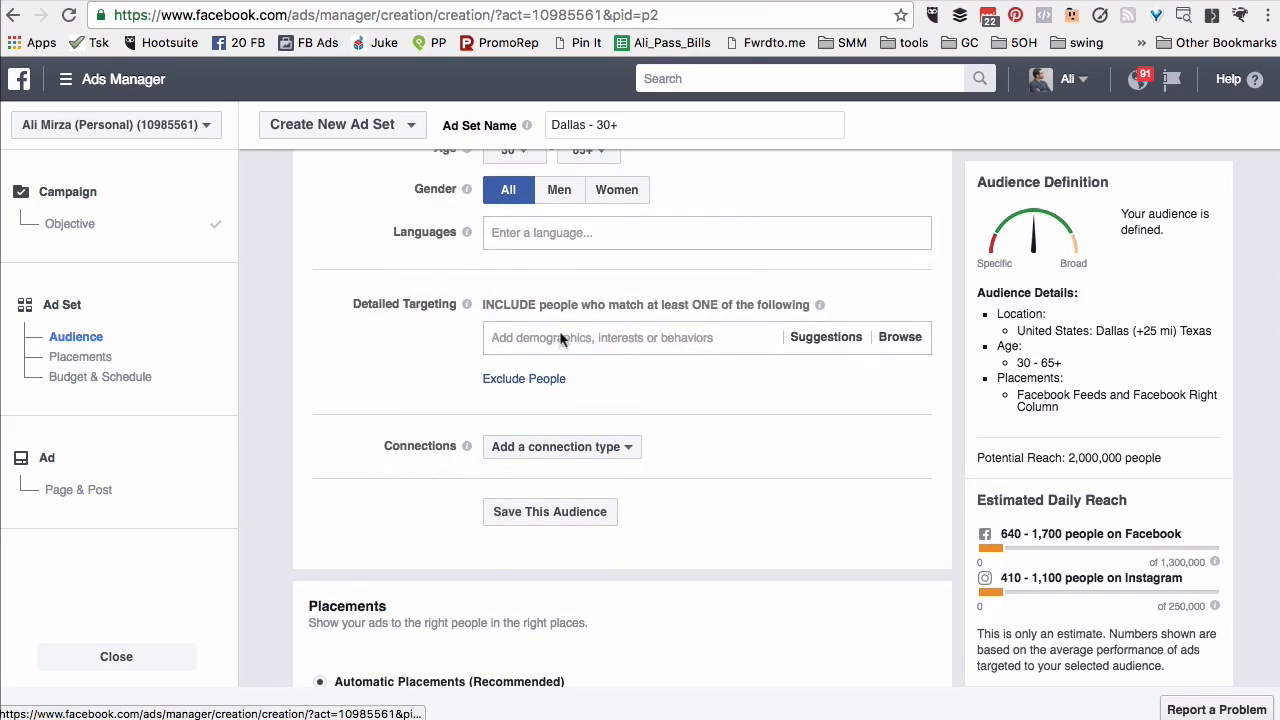
{"action": "left_click", "coordinate": [372, 366]}
{"action": "left_click", "coordinate": [662, 338]}
{"action": "type", "text": "sm"}
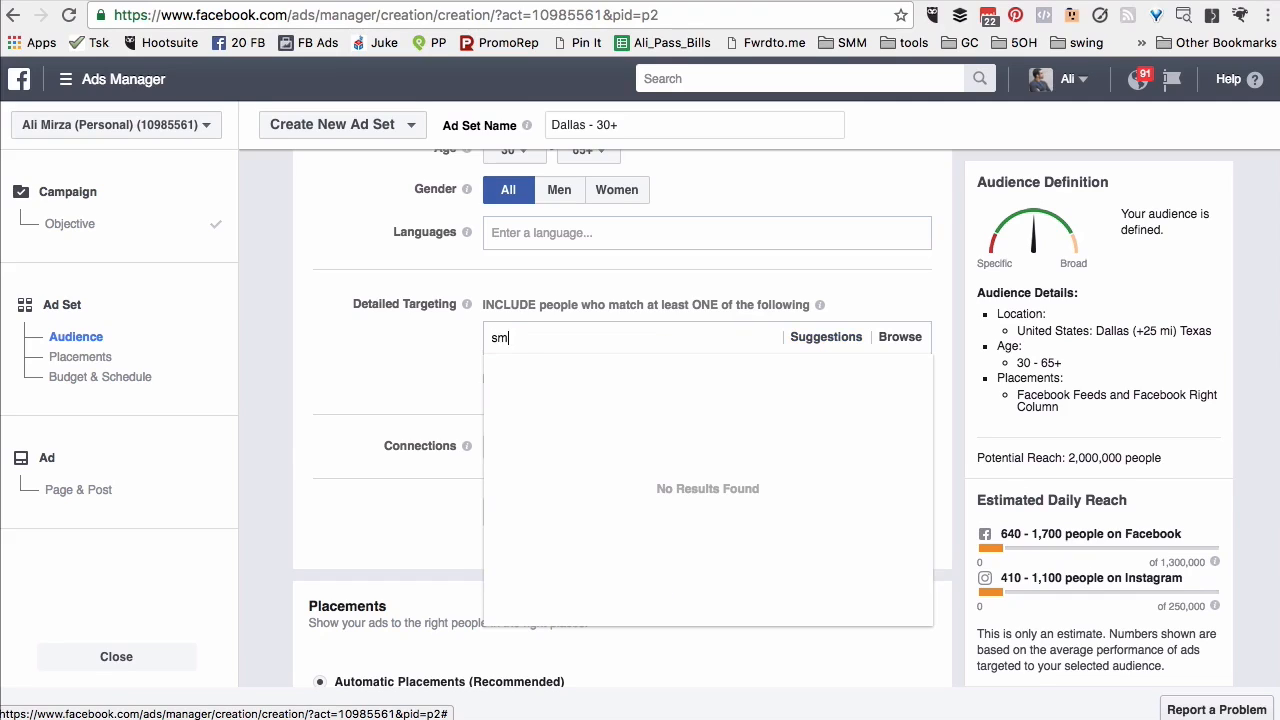
{"action": "type", "text": "all media"}
{"action": "type", "text": "um"}
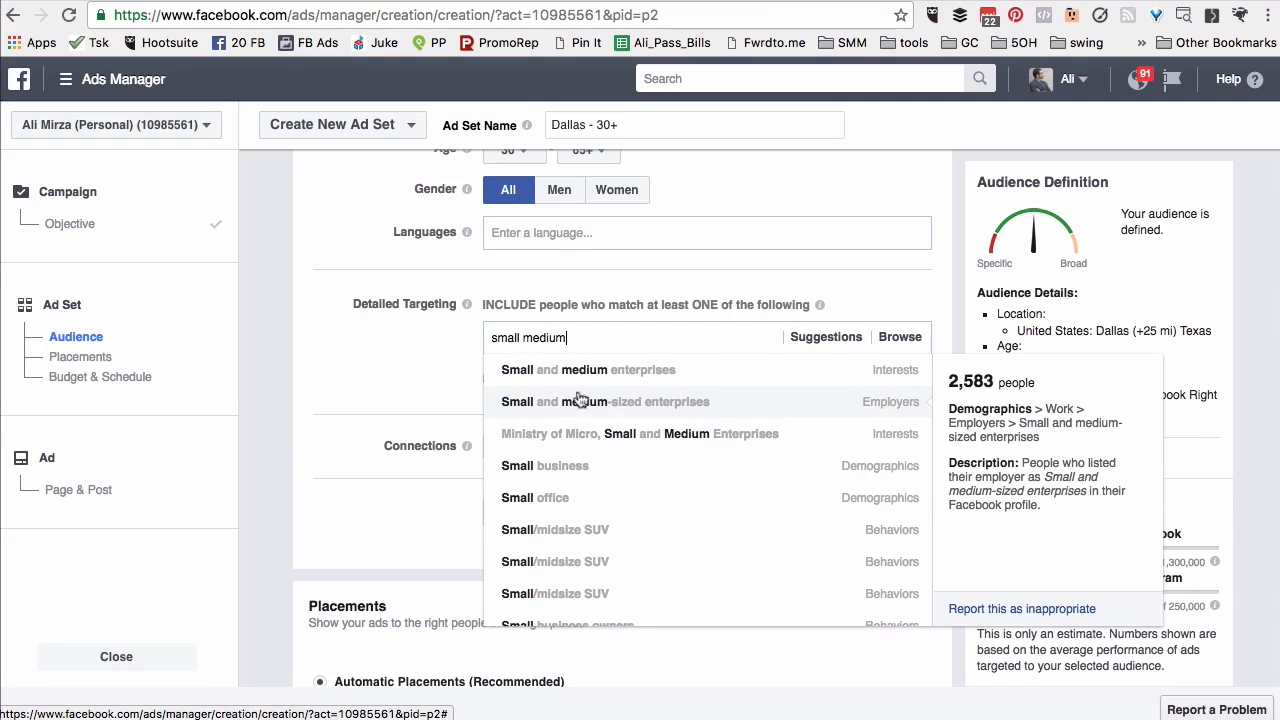
{"action": "left_click", "coordinate": [587, 472]}
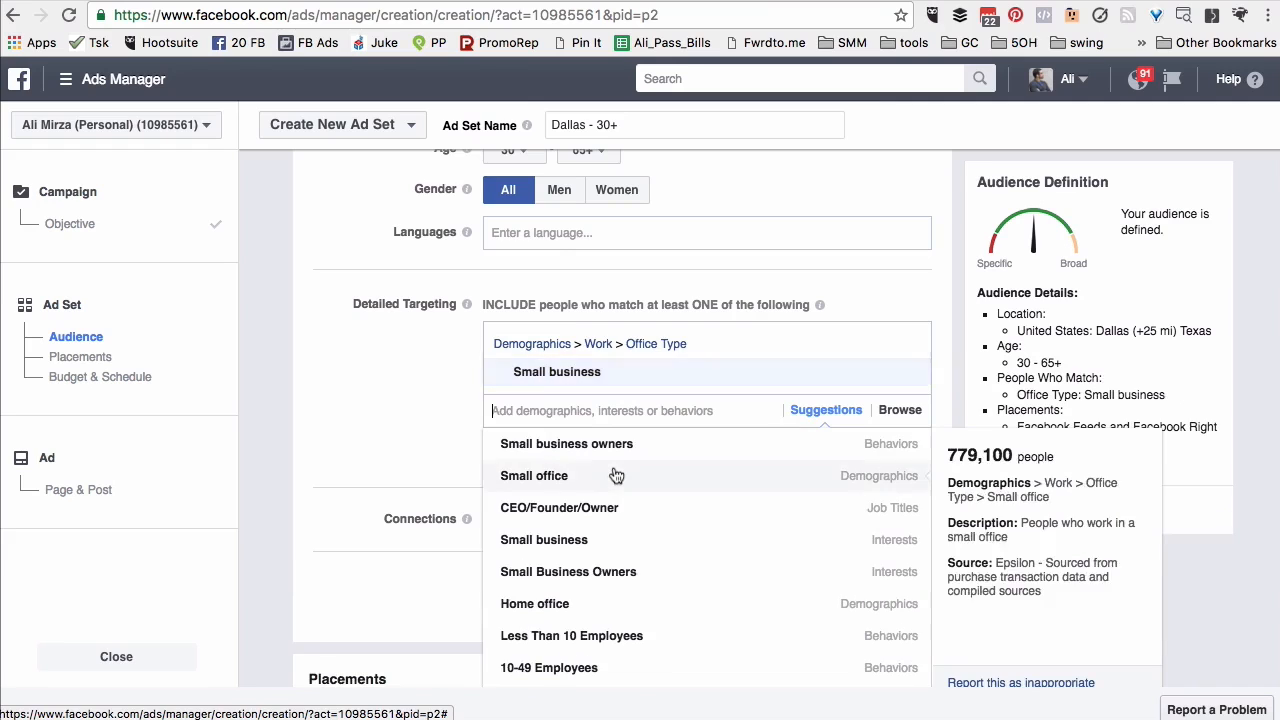
Include the suggested Small business owners behavior and Small business interest in the detailed targeting
{"action": "left_click", "coordinate": [602, 448]}
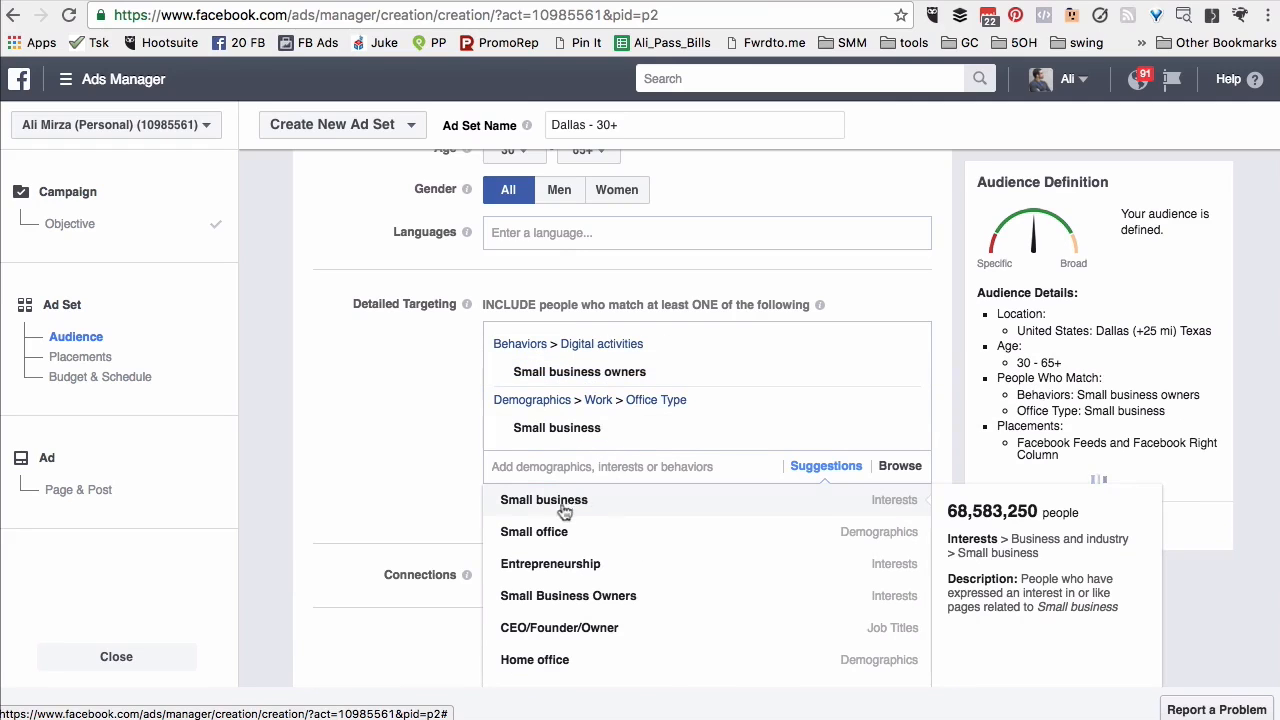
{"action": "left_click", "coordinate": [575, 505]}
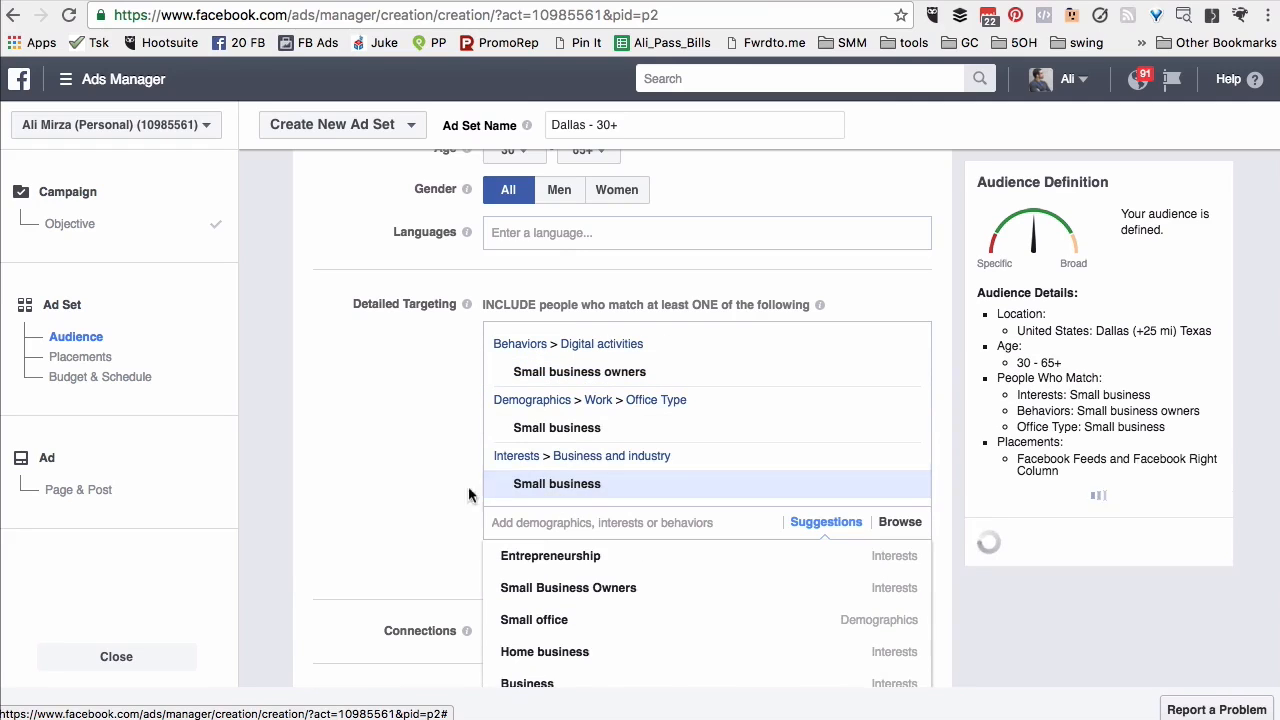
{"action": "left_click", "coordinate": [457, 449]}
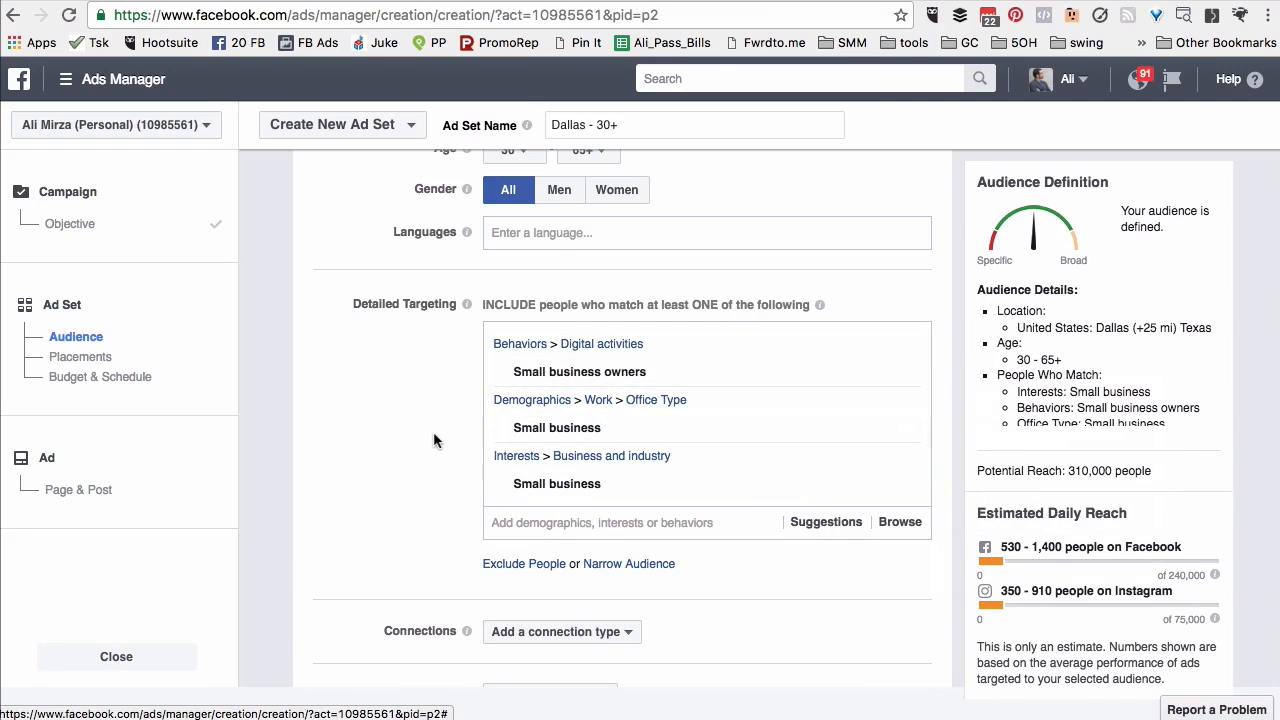
Review the detailed targeting entries and the Facebook Pages connection options without adding a connection
{"action": "scroll", "coordinate": [433, 440], "scroll_direction": "down", "scroll_amount": 1}
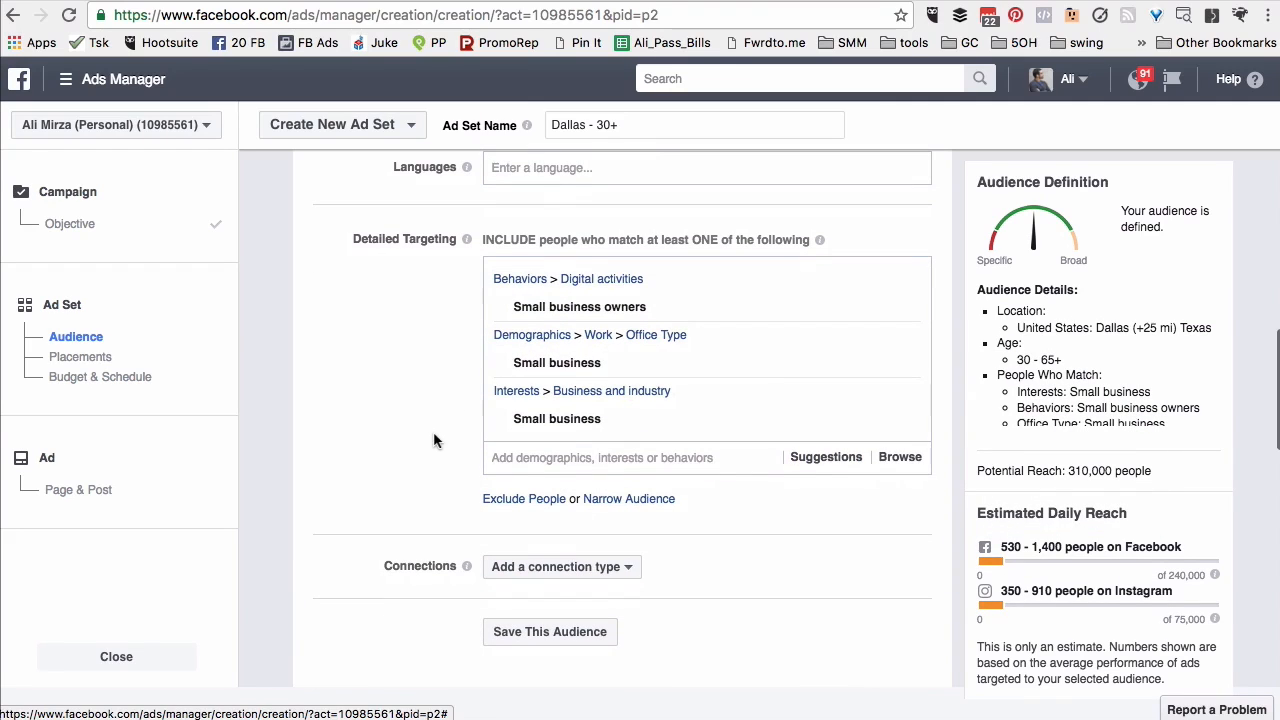
{"action": "mouse_move", "coordinate": [758, 383]}
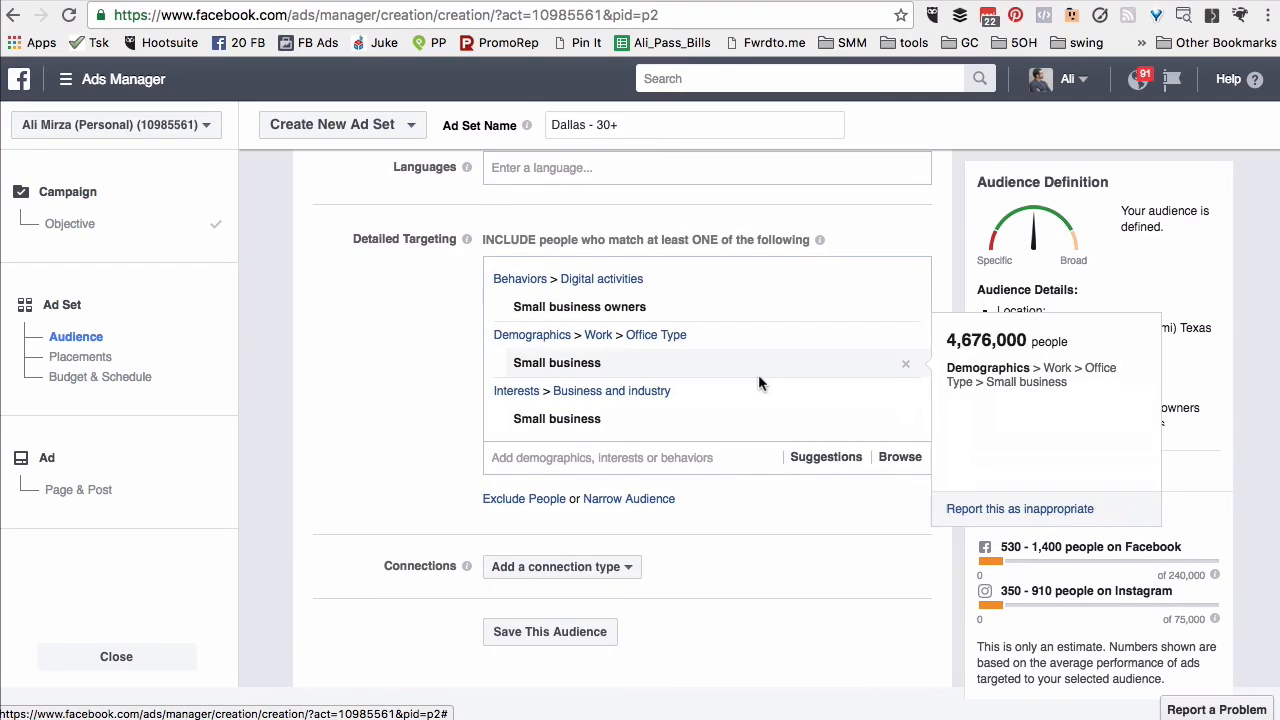
{"action": "scroll", "coordinate": [758, 383], "scroll_direction": "down", "scroll_amount": 2}
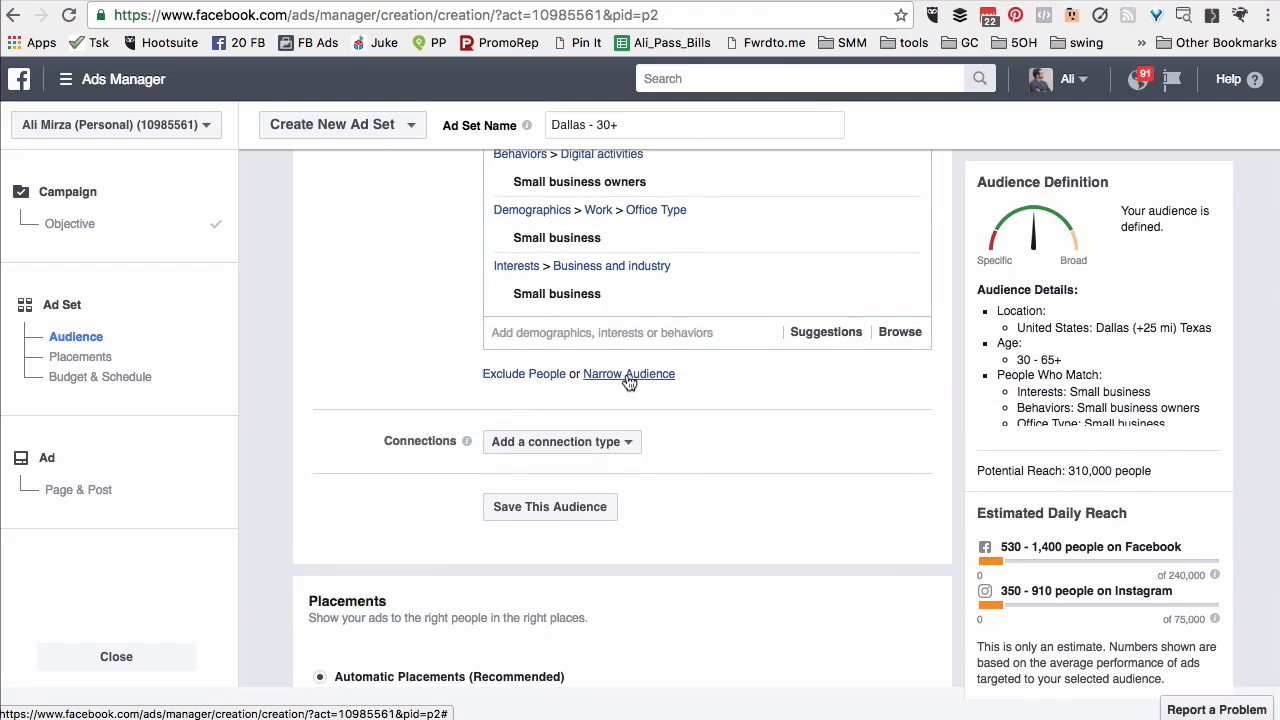
{"action": "scroll", "coordinate": [403, 357], "scroll_direction": "up", "scroll_amount": 2}
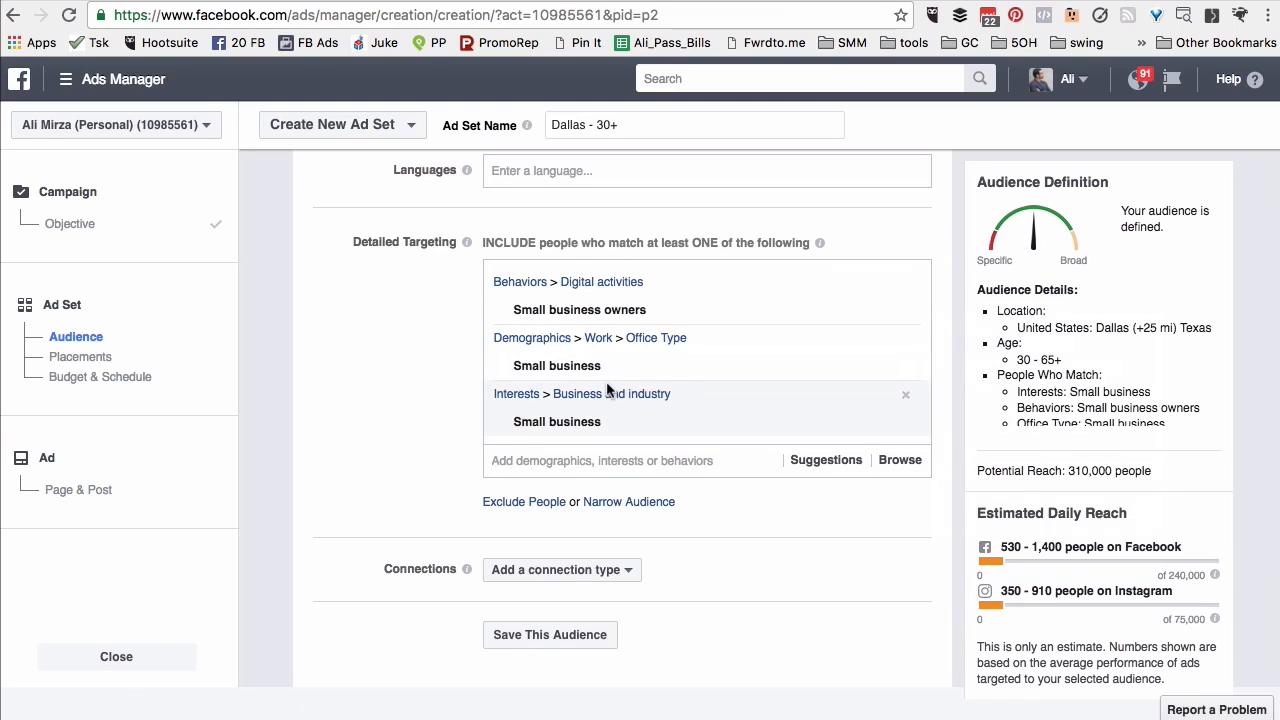
{"action": "scroll", "coordinate": [523, 466], "scroll_direction": "down", "scroll_amount": 2}
{"action": "mouse_move", "coordinate": [478, 464]}
{"action": "left_click", "coordinate": [558, 464]}
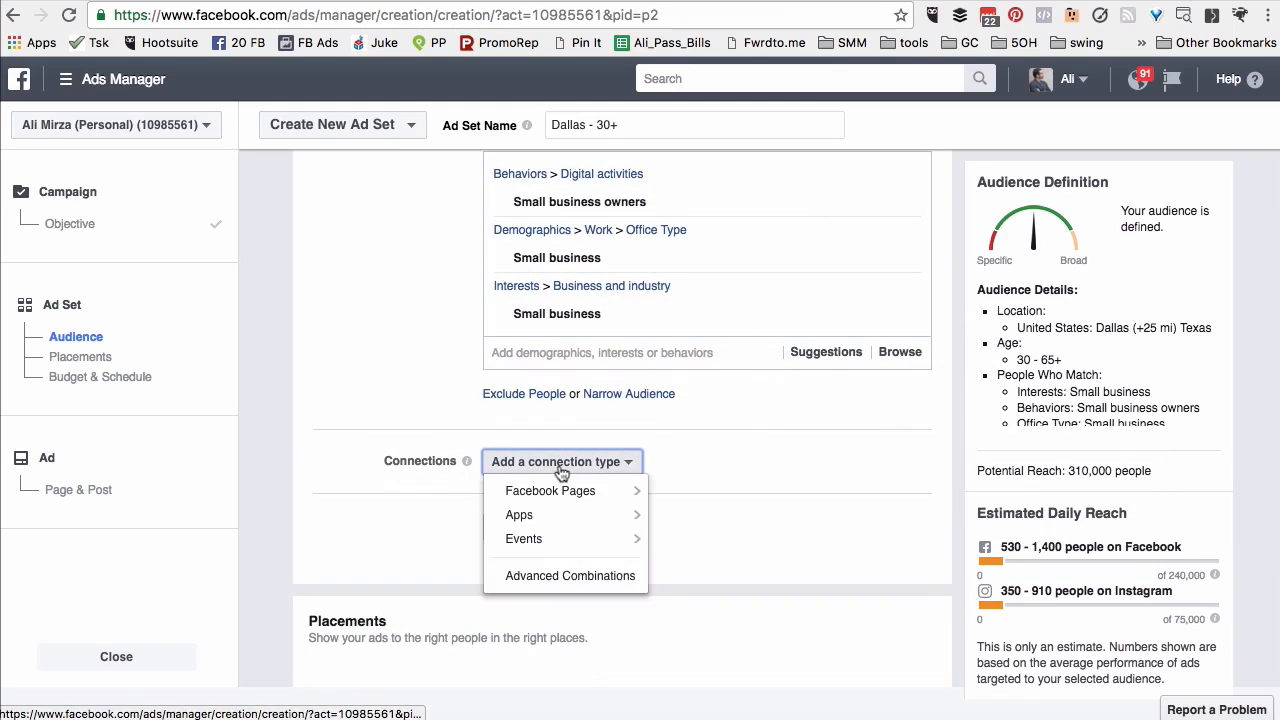
{"action": "mouse_move", "coordinate": [563, 500]}
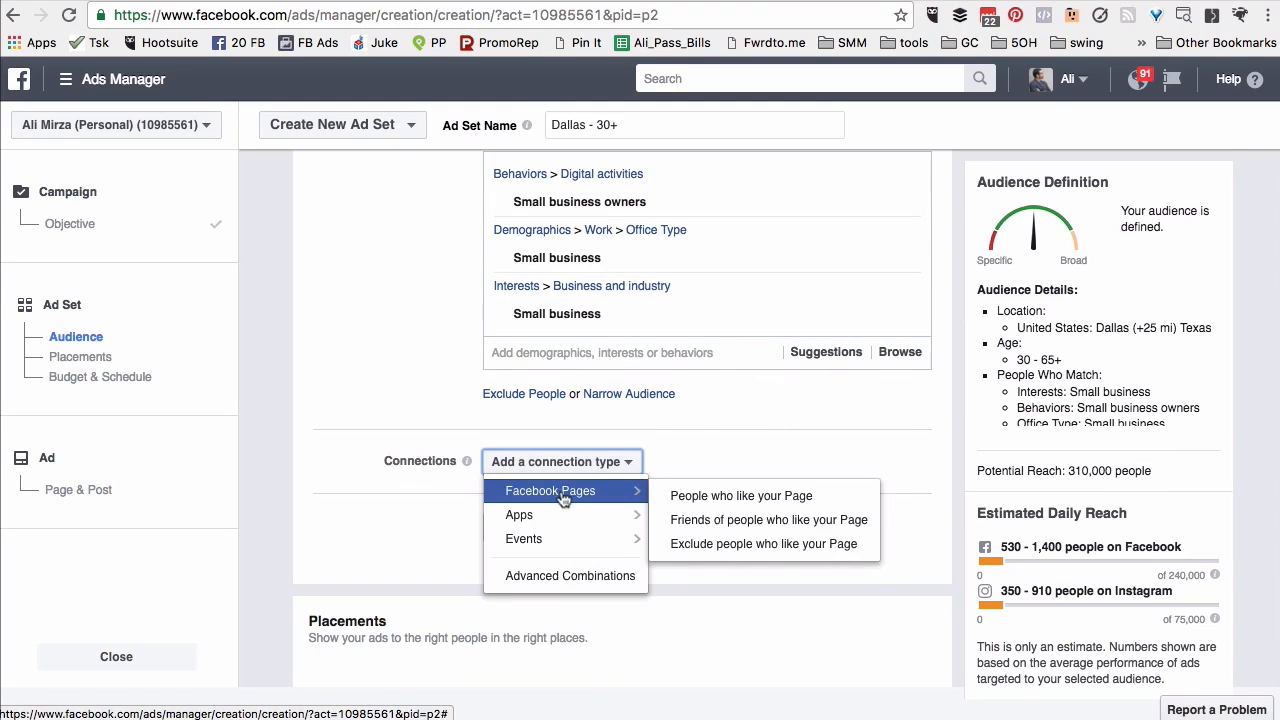
{"action": "left_click", "coordinate": [350, 477]}
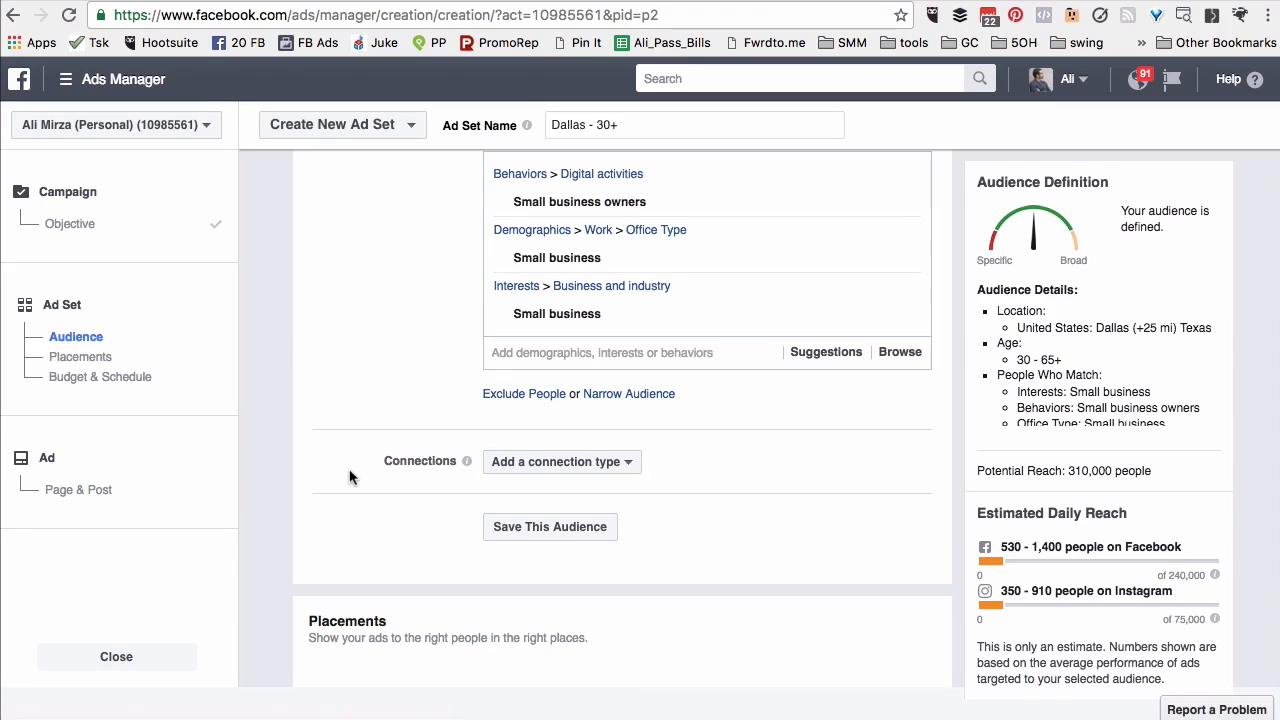
{"action": "scroll", "coordinate": [350, 477], "scroll_direction": "up", "scroll_amount": 2}
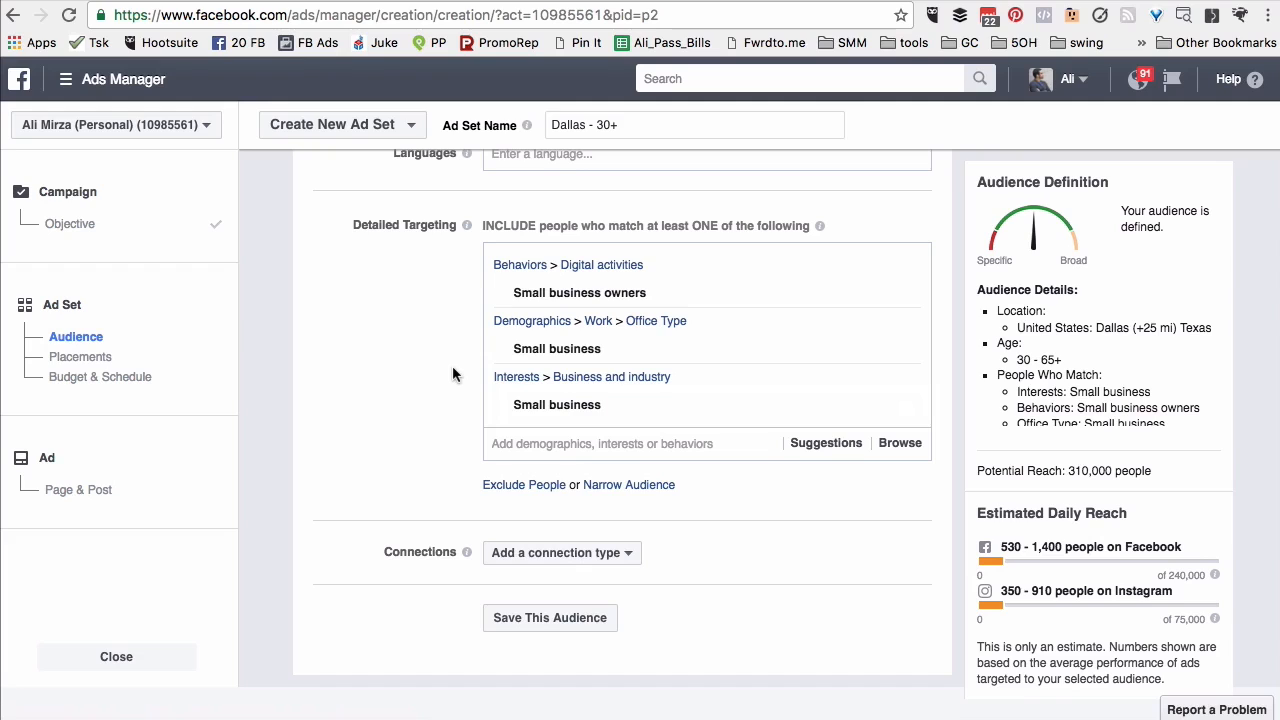
{"action": "scroll", "coordinate": [453, 374], "scroll_direction": "down", "scroll_amount": 3}
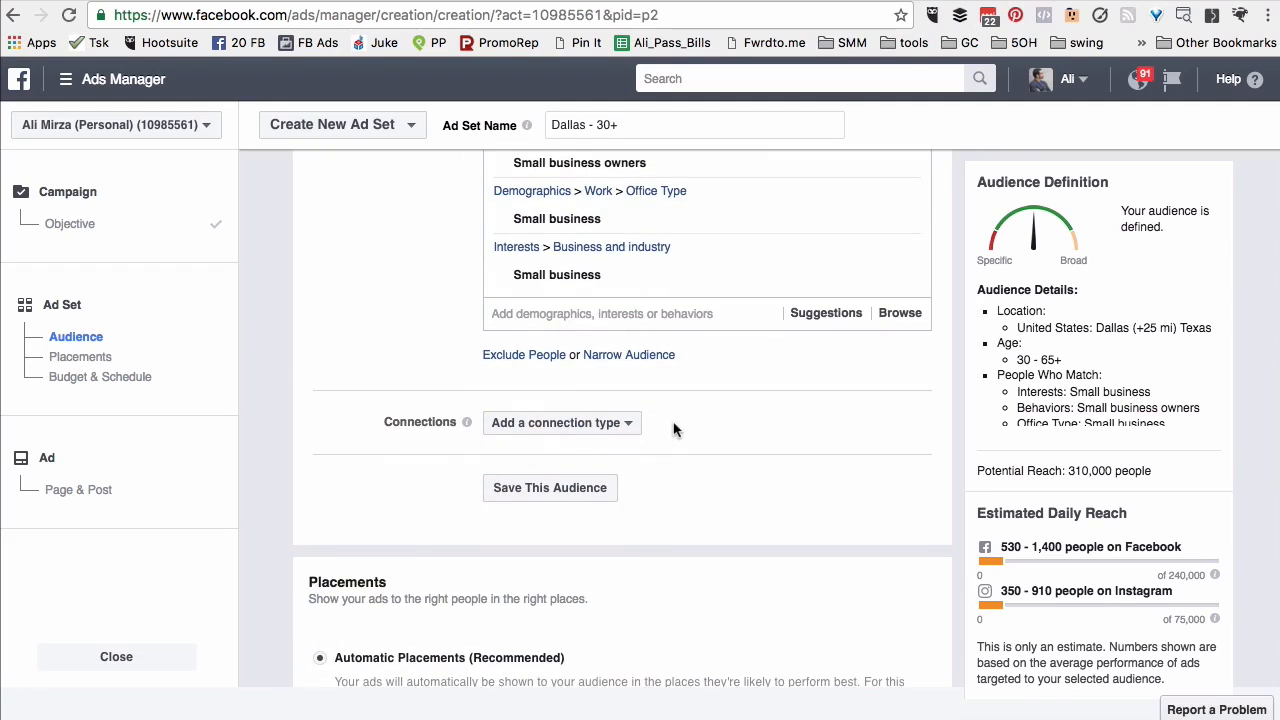
{"action": "scroll", "coordinate": [674, 426], "scroll_direction": "down", "scroll_amount": 1}
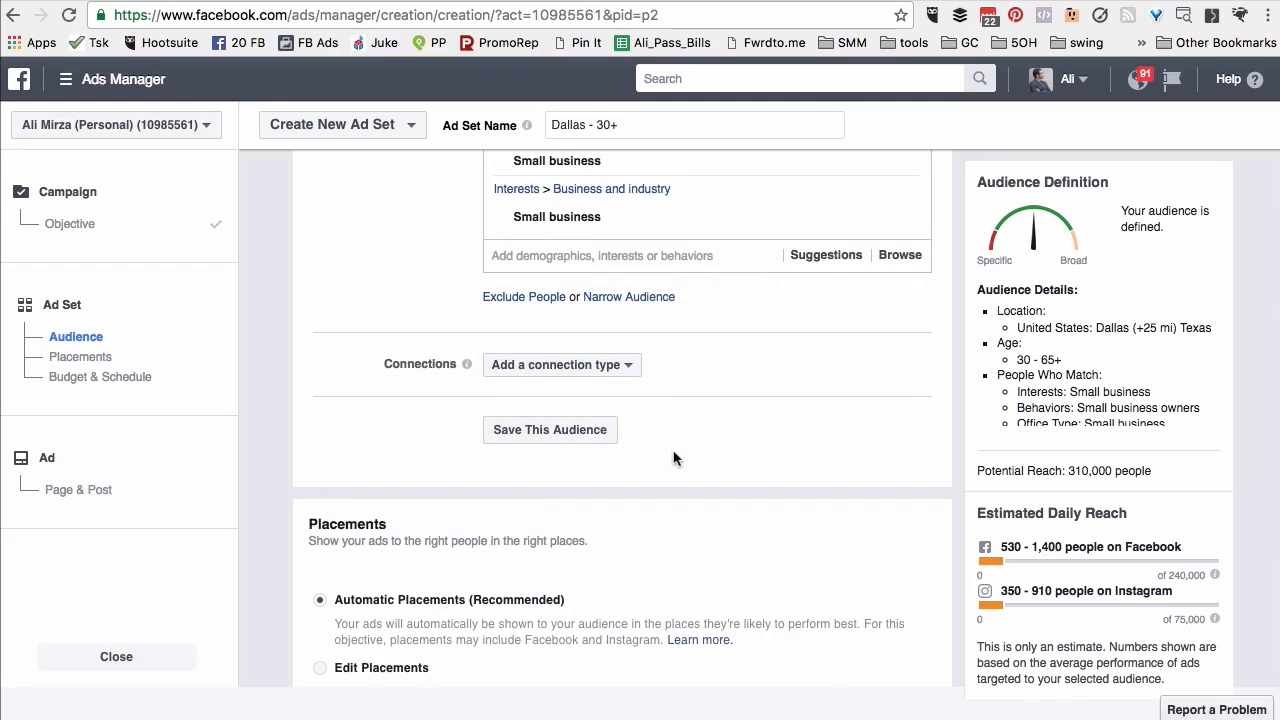
{"action": "scroll", "coordinate": [674, 458], "scroll_direction": "up", "scroll_amount": 5}
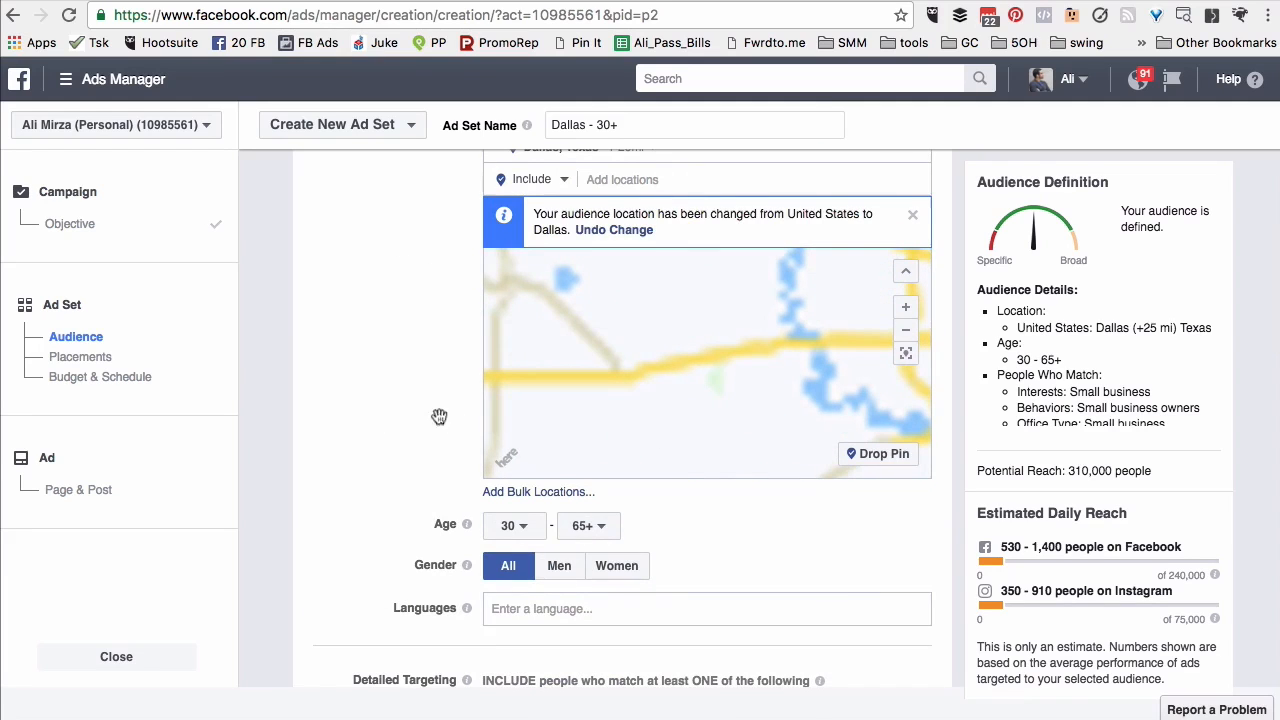
Look through the list of saved audiences available for the ad set without applying one
{"action": "scroll", "coordinate": [429, 414], "scroll_direction": "up", "scroll_amount": 5}
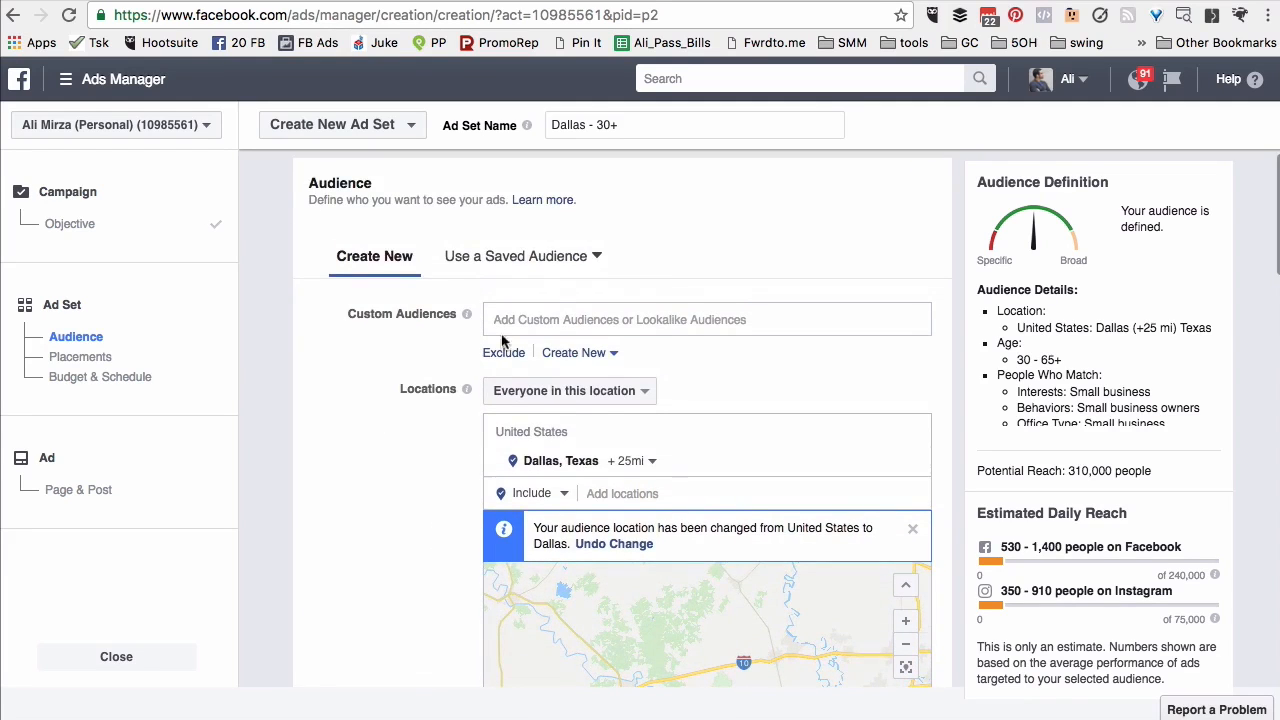
{"action": "left_click", "coordinate": [560, 260]}
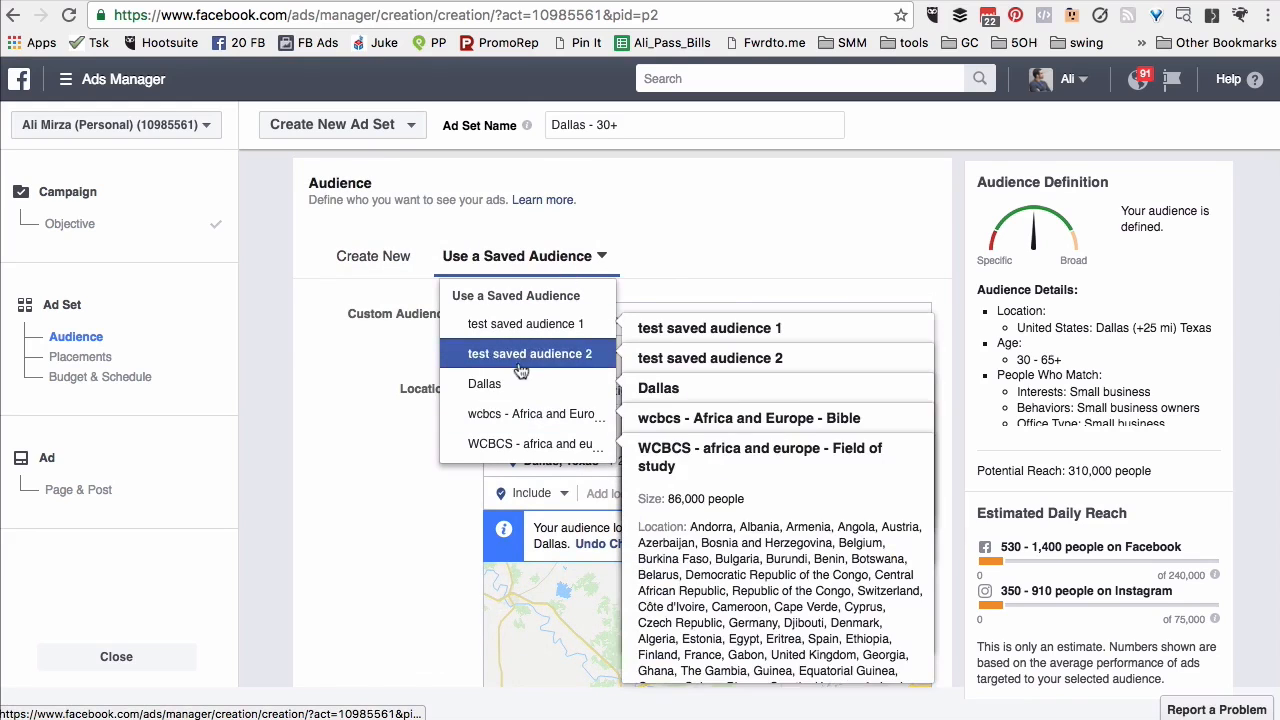
{"action": "left_click", "coordinate": [355, 420]}
Examine the Facebook and Instagram platforms under Edit Placements, toggle Instagram off and on, and return to Automatic Placements
{"action": "scroll", "coordinate": [356, 421], "scroll_direction": "down", "scroll_amount": 15}
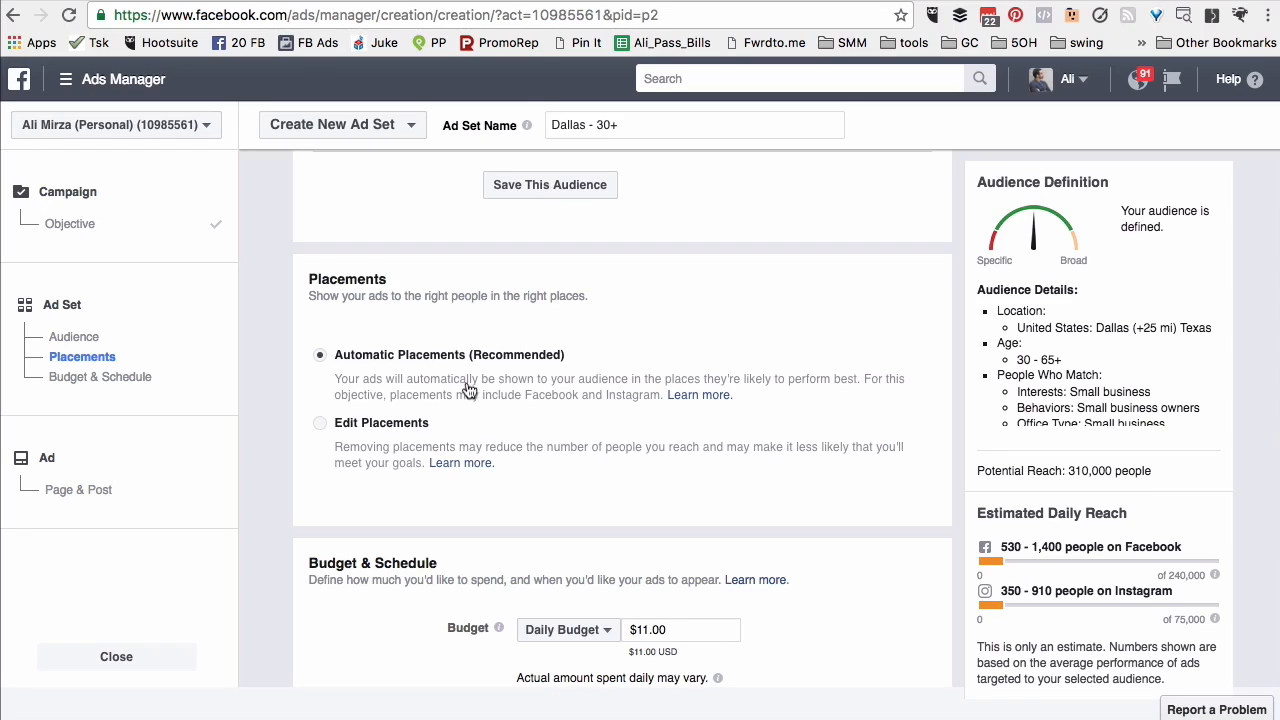
{"action": "left_click", "coordinate": [403, 428]}
{"action": "scroll", "coordinate": [535, 418], "scroll_direction": "down", "scroll_amount": 1}
{"action": "scroll", "coordinate": [538, 417], "scroll_direction": "down", "scroll_amount": 1}
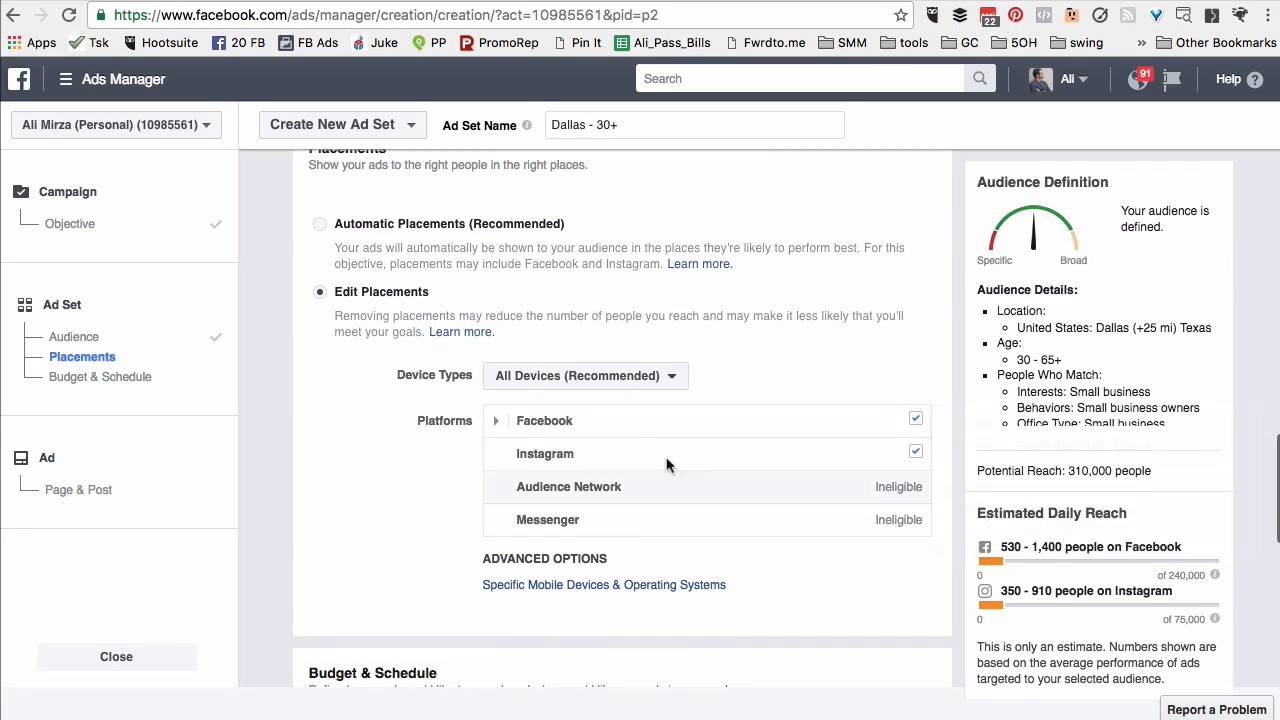
{"action": "mouse_move", "coordinate": [508, 421]}
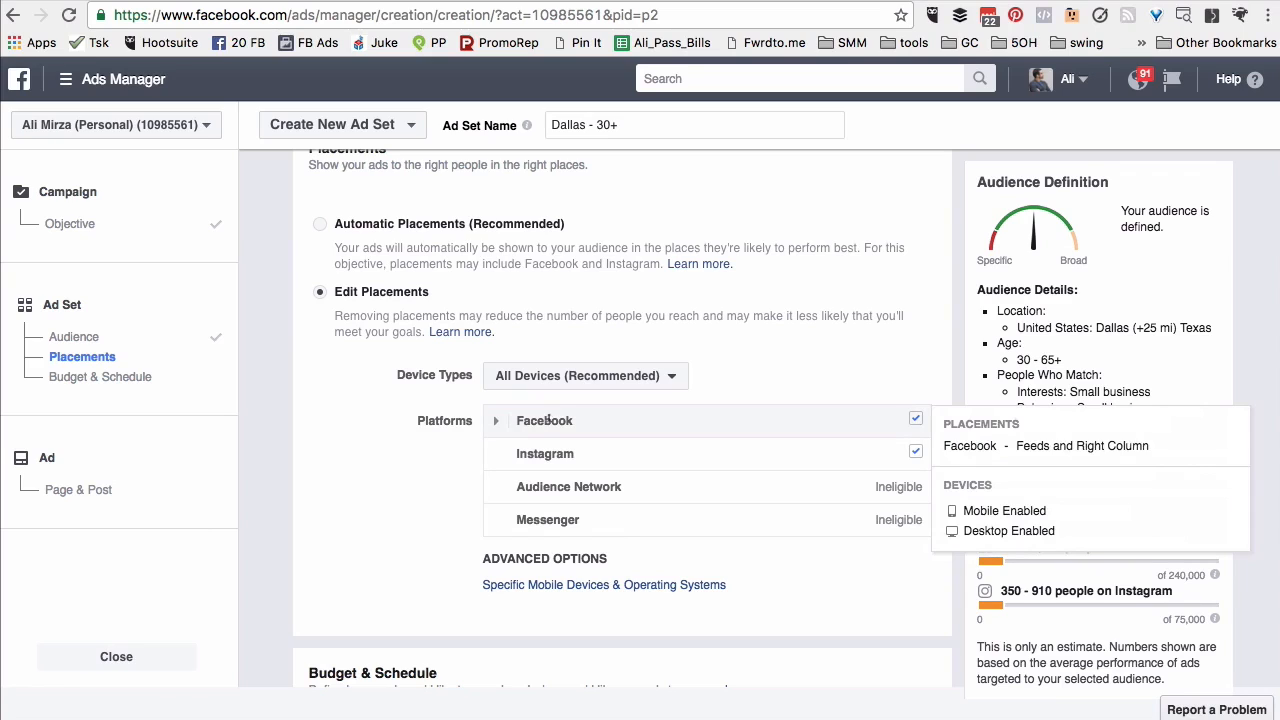
{"action": "mouse_move", "coordinate": [552, 452]}
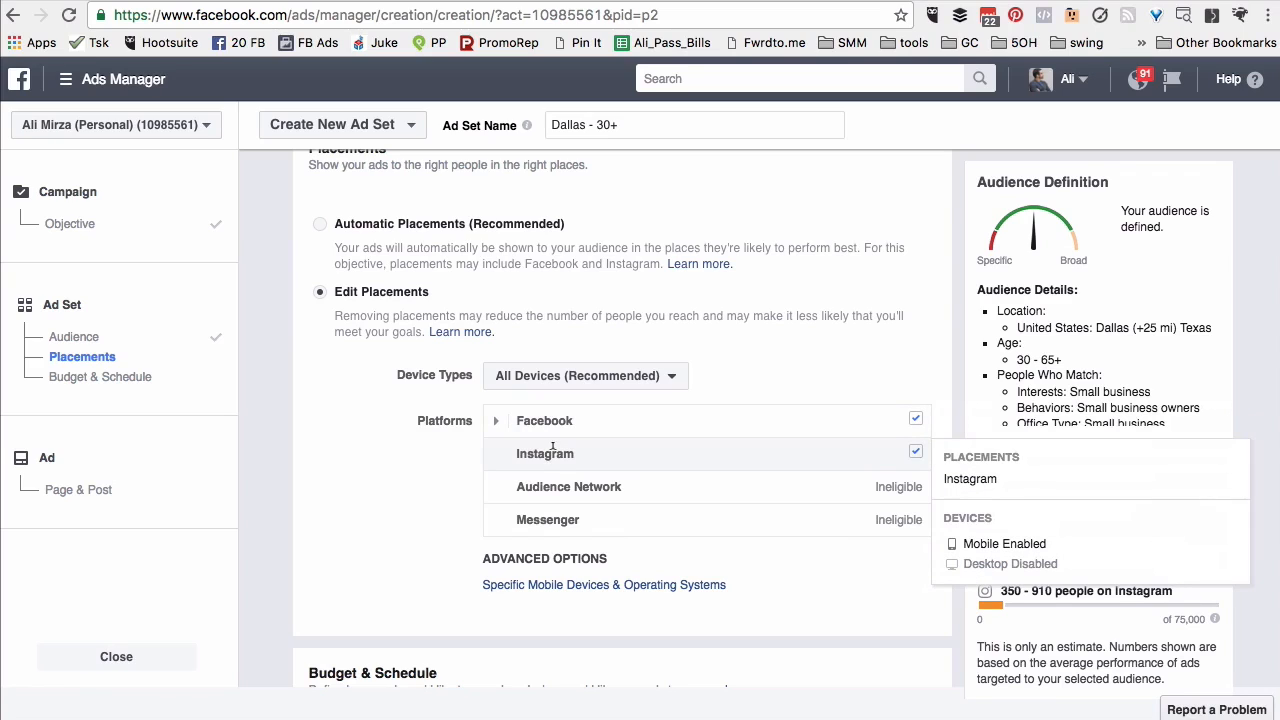
{"action": "left_click", "coordinate": [915, 451]}
{"action": "left_click", "coordinate": [915, 452]}
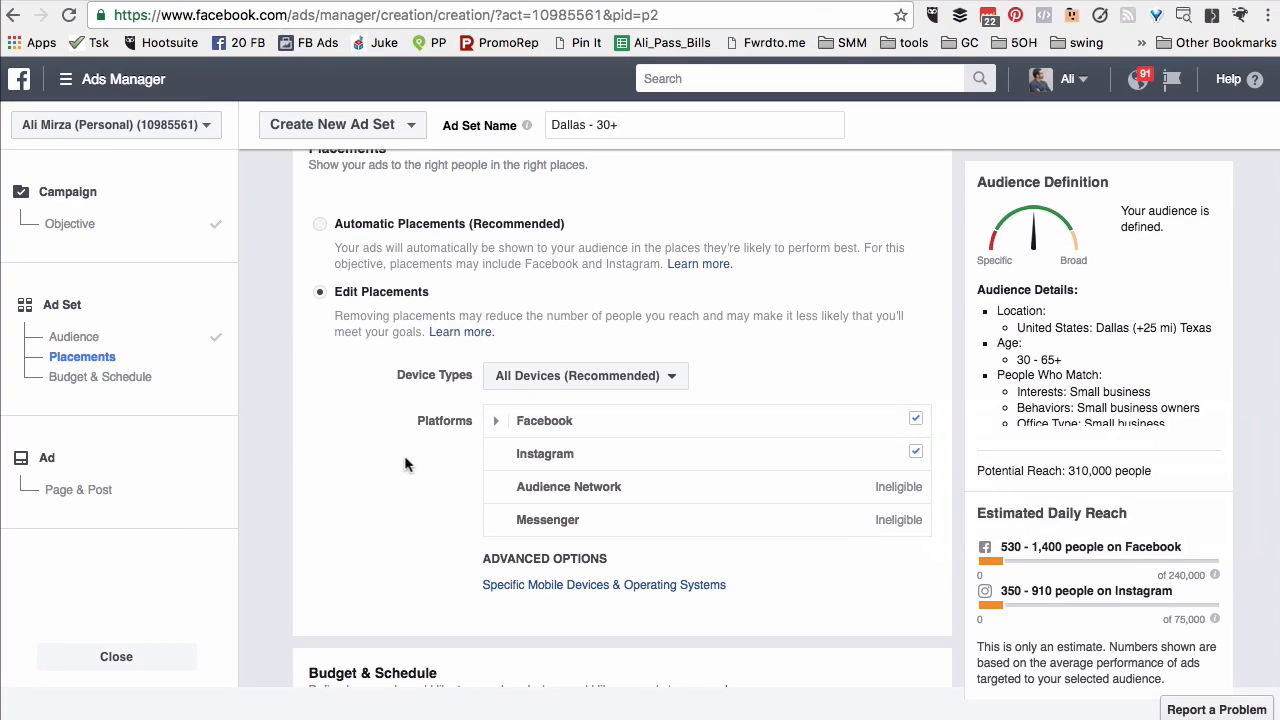
{"action": "left_click", "coordinate": [319, 224]}
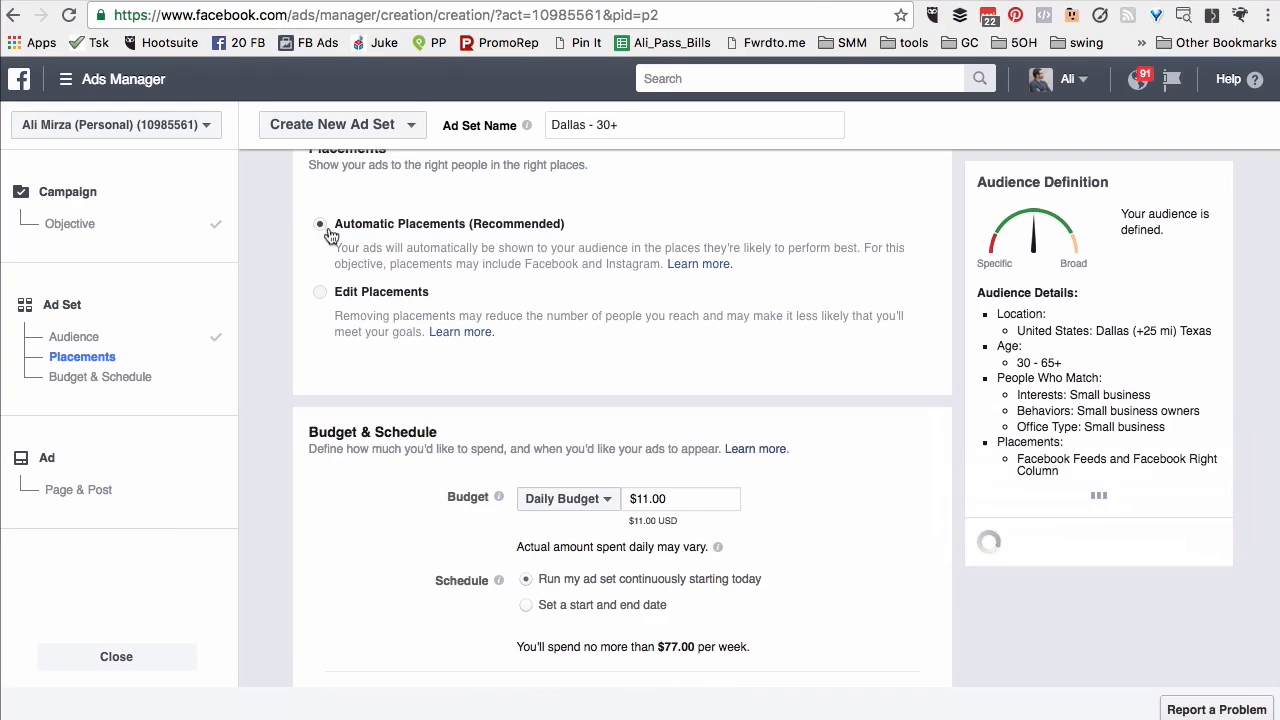
Try the Lifetime Budget option for the ad set and switch back to Daily Budget
{"action": "scroll", "coordinate": [687, 354], "scroll_direction": "down", "scroll_amount": 3}
{"action": "left_click", "coordinate": [590, 345]}
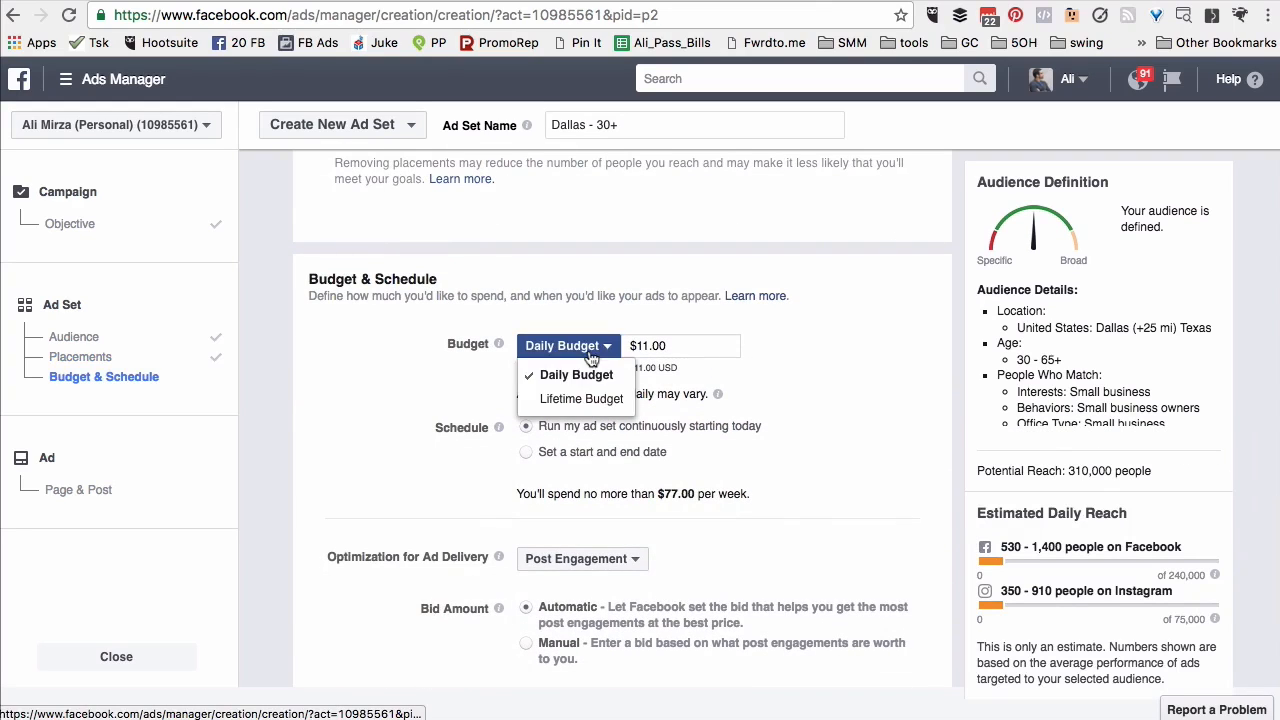
{"action": "left_click", "coordinate": [585, 402]}
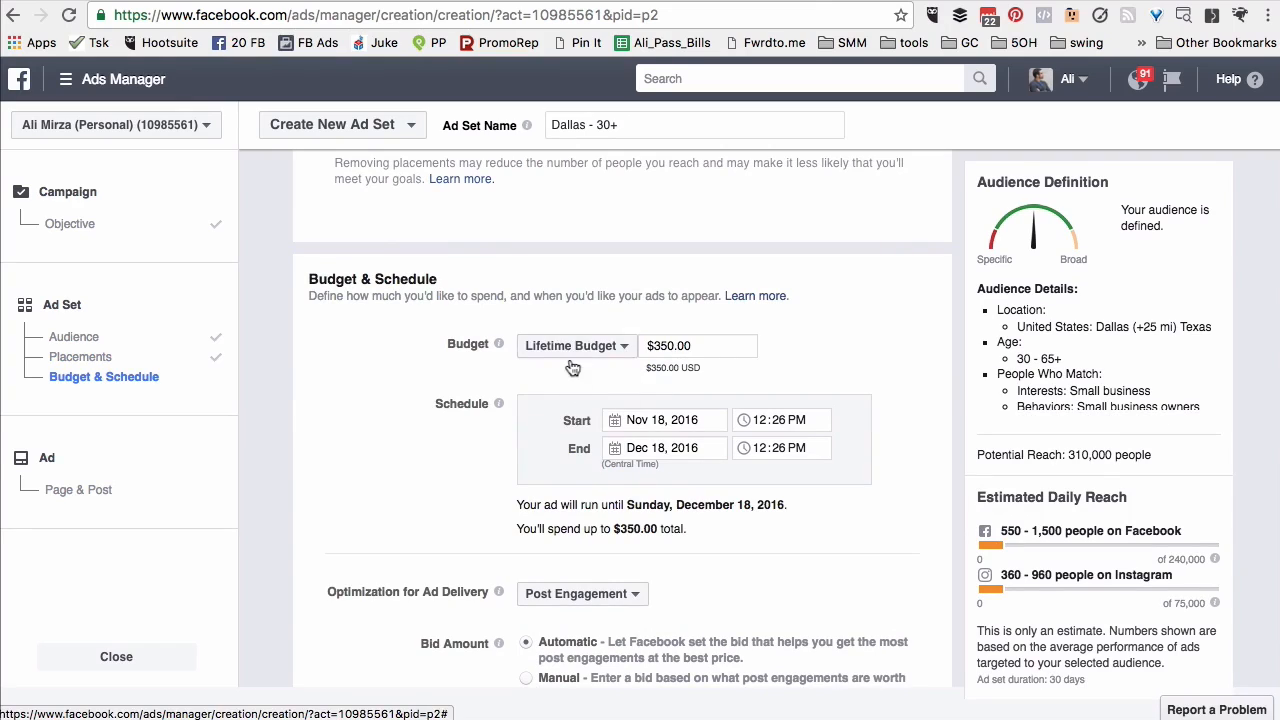
{"action": "left_click", "coordinate": [623, 345]}
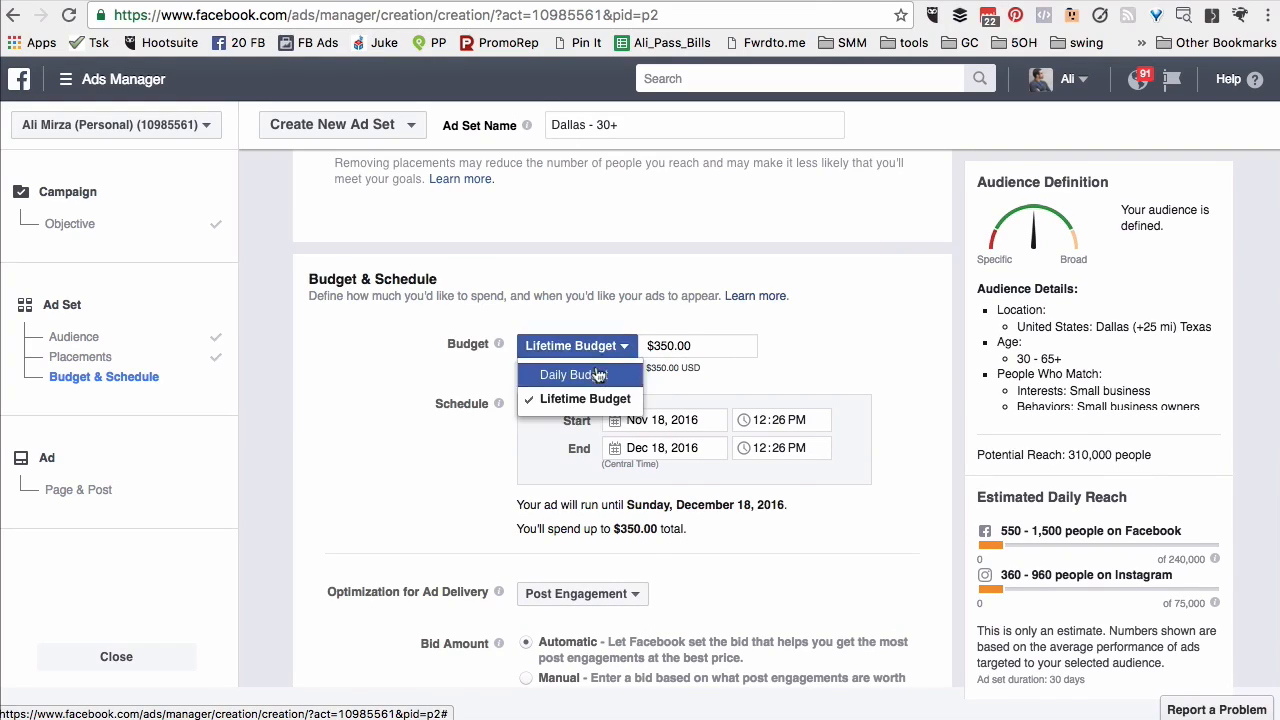
{"action": "left_click", "coordinate": [571, 371]}
Set the ad set's daily budget to $5.00
{"action": "left_click", "coordinate": [676, 346]}
{"action": "triple_click", "coordinate": [676, 346]}
{"action": "type", "text": "5"}
{"action": "left_click", "coordinate": [397, 364]}
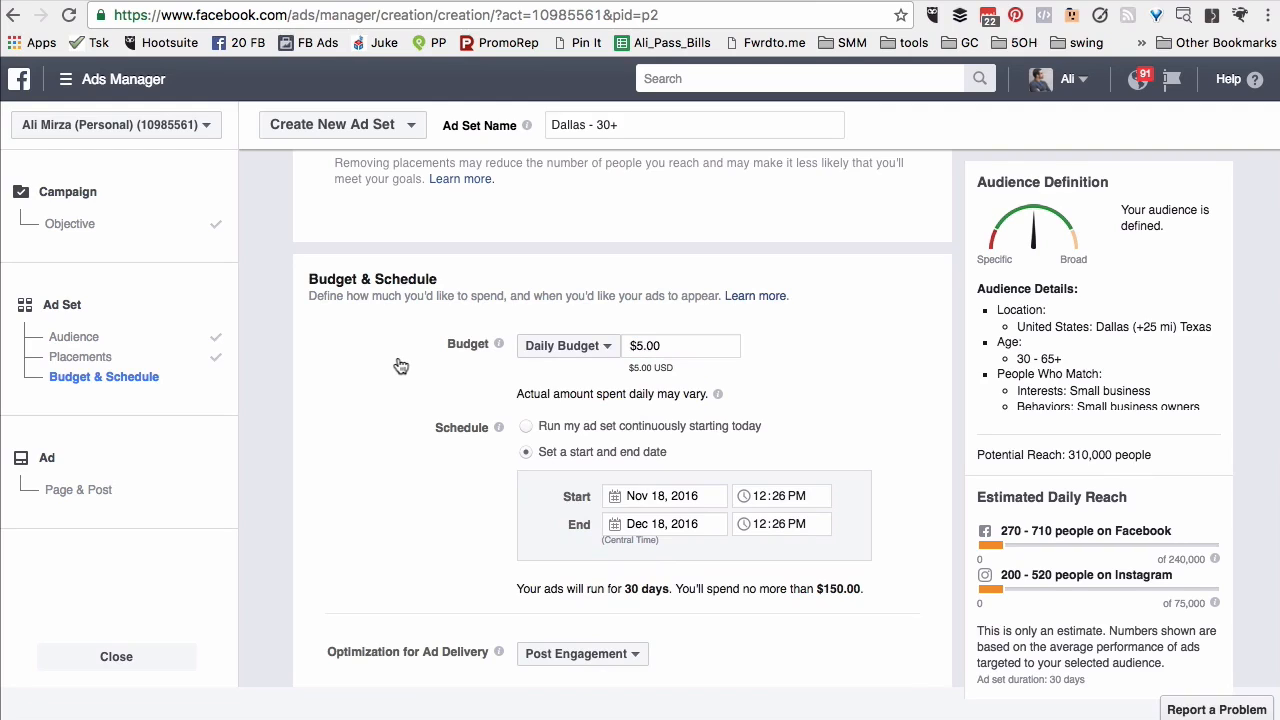
Set the schedule to run the ad set continuously starting today
{"action": "scroll", "coordinate": [400, 366], "scroll_direction": "down", "scroll_amount": 2}
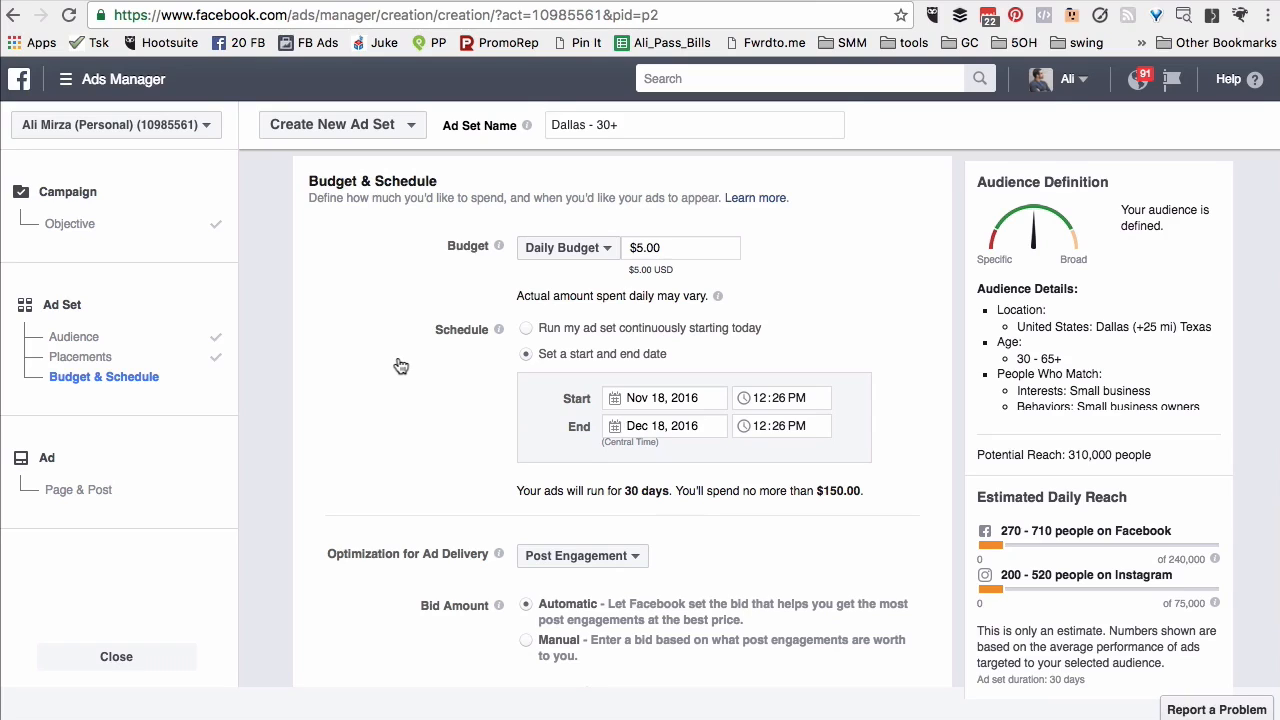
{"action": "scroll", "coordinate": [400, 366], "scroll_direction": "down", "scroll_amount": 3}
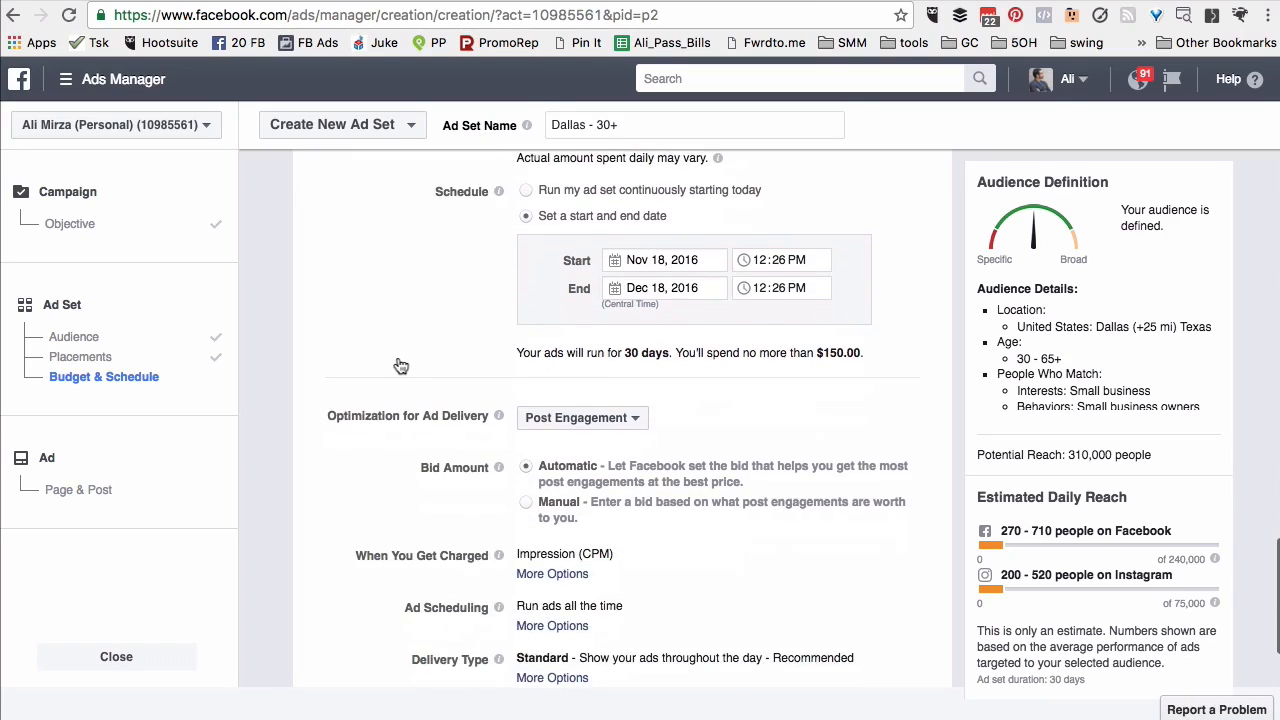
{"action": "scroll", "coordinate": [400, 366], "scroll_direction": "up", "scroll_amount": 2}
{"action": "scroll", "coordinate": [400, 366], "scroll_direction": "up", "scroll_amount": 1}
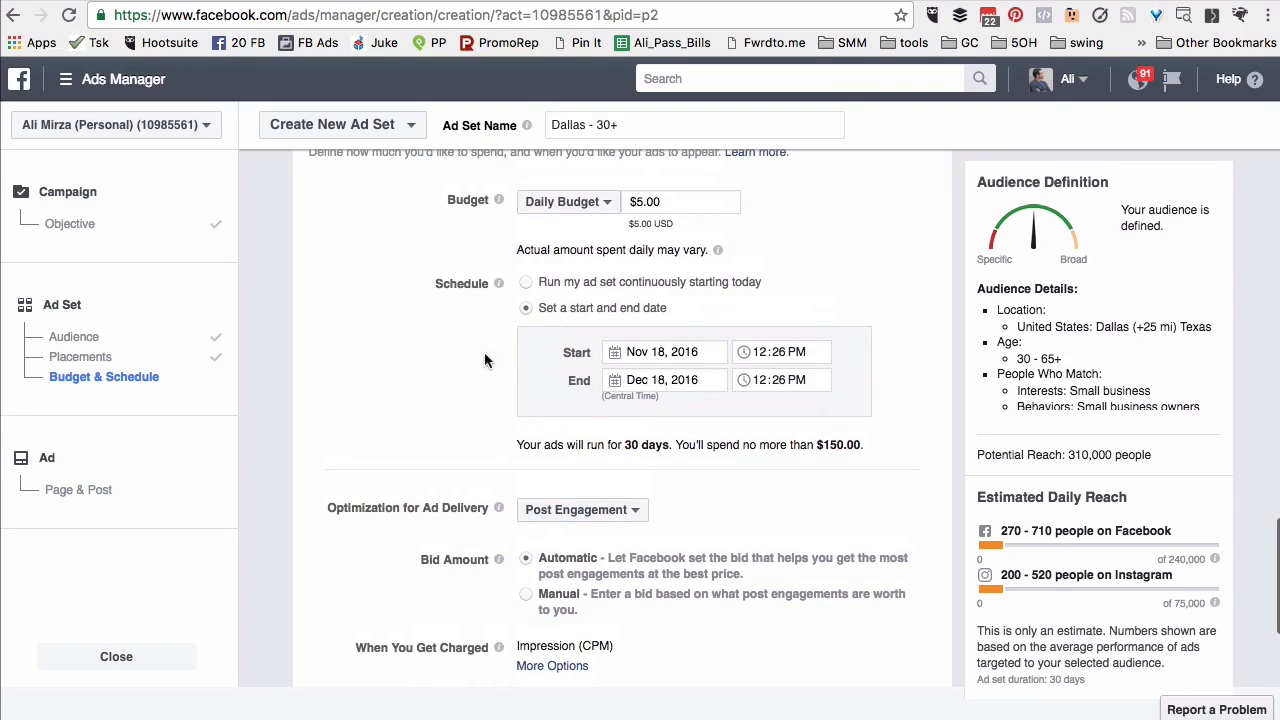
{"action": "left_click", "coordinate": [527, 283]}
Try Impressions as the optimization for ad delivery and return it to Post Engagement
{"action": "scroll", "coordinate": [560, 300], "scroll_direction": "down", "scroll_amount": 3}
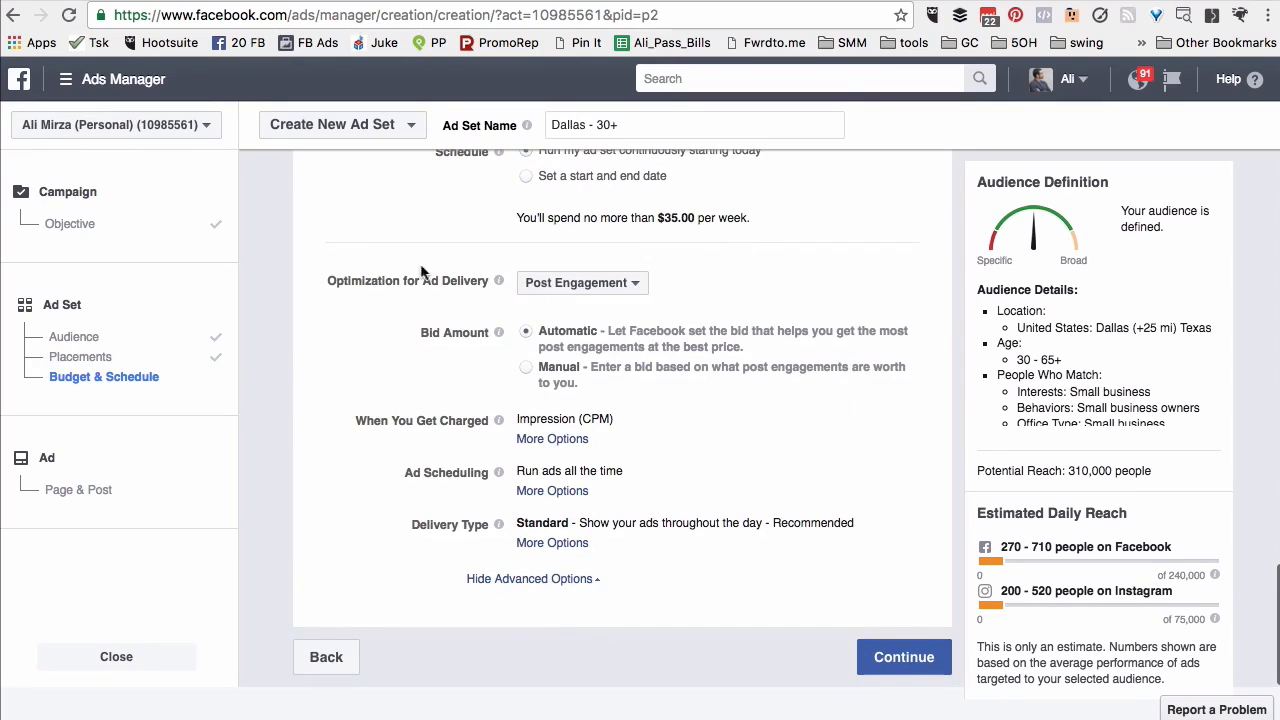
{"action": "left_click", "coordinate": [562, 287]}
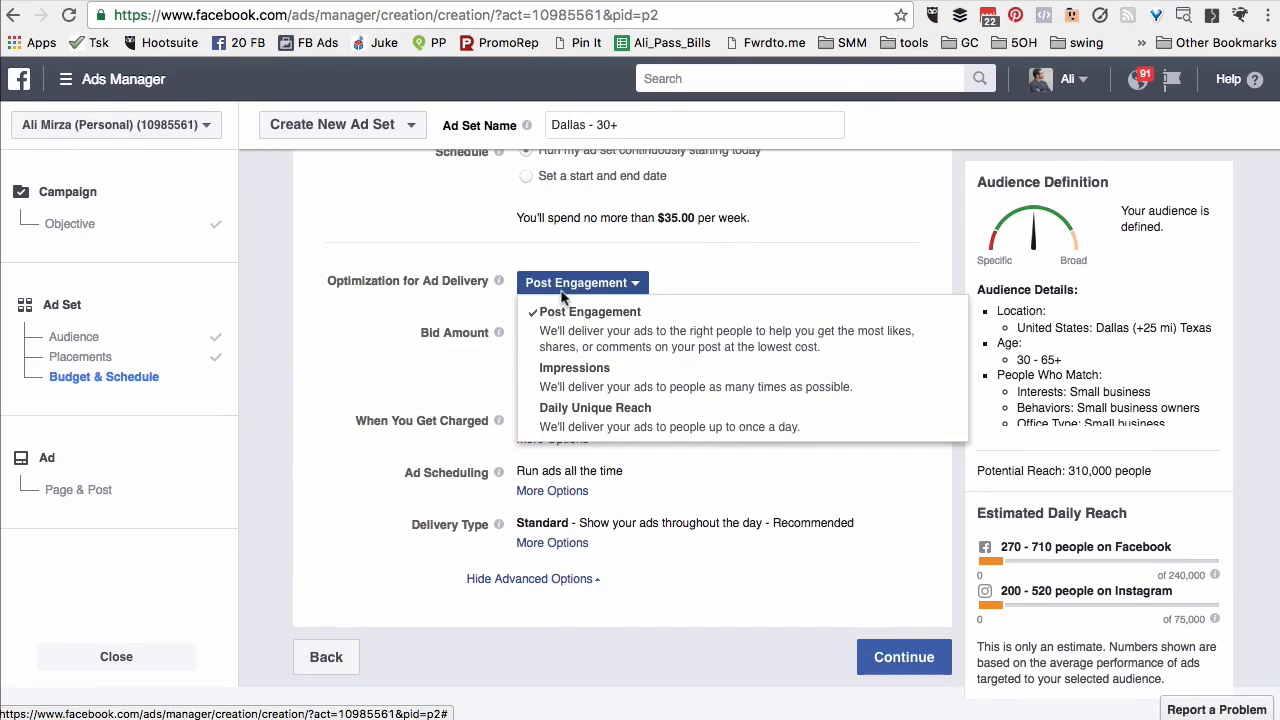
{"action": "left_click", "coordinate": [430, 358]}
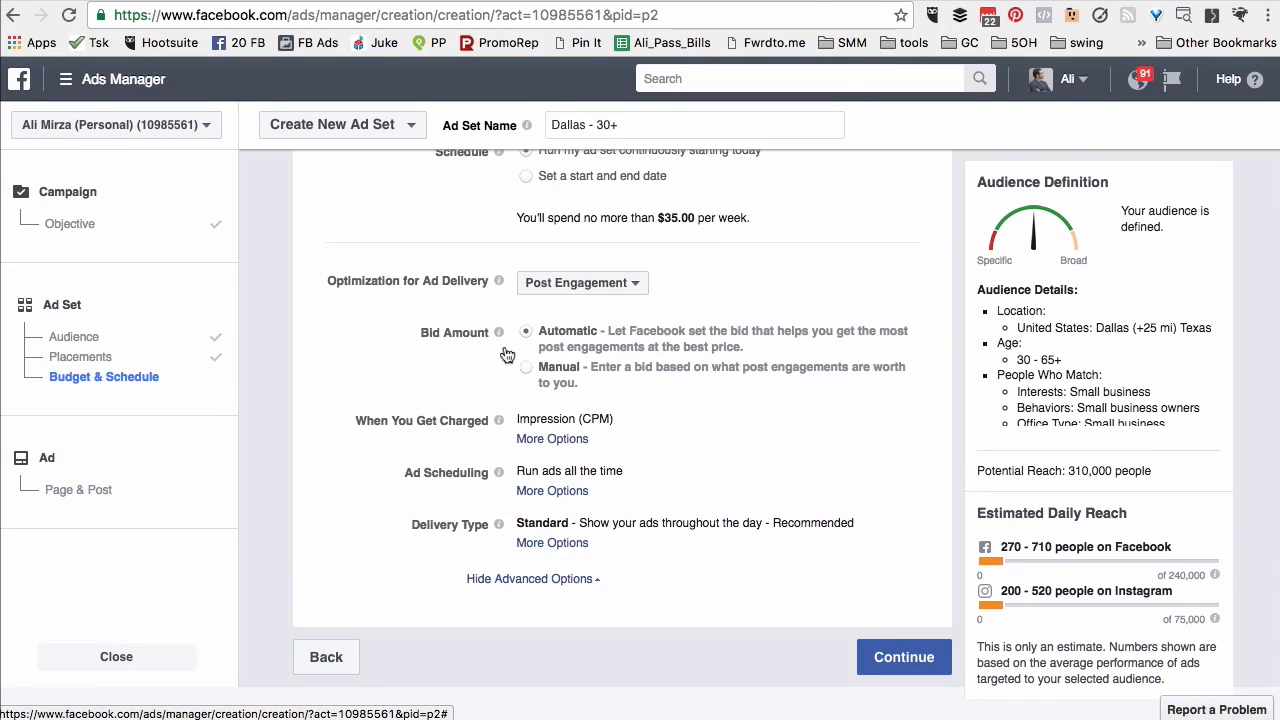
{"action": "left_click", "coordinate": [577, 285]}
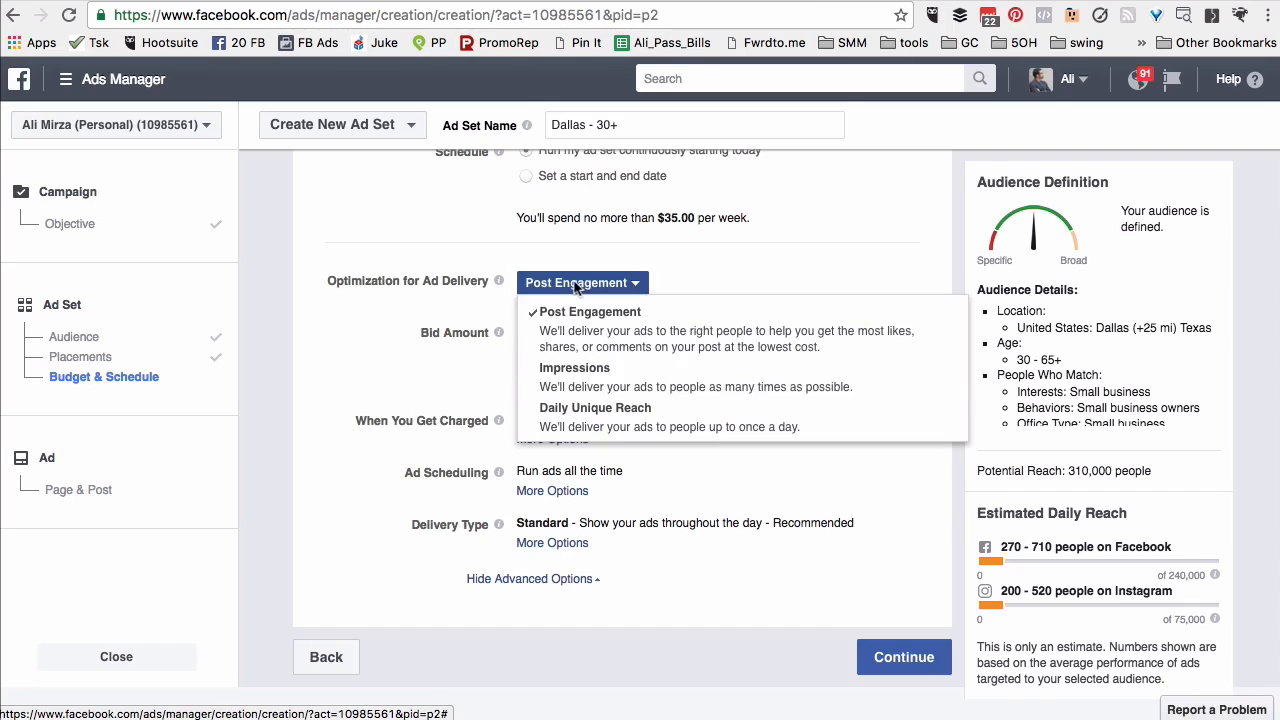
{"action": "left_click", "coordinate": [582, 384]}
{"action": "left_click", "coordinate": [580, 285]}
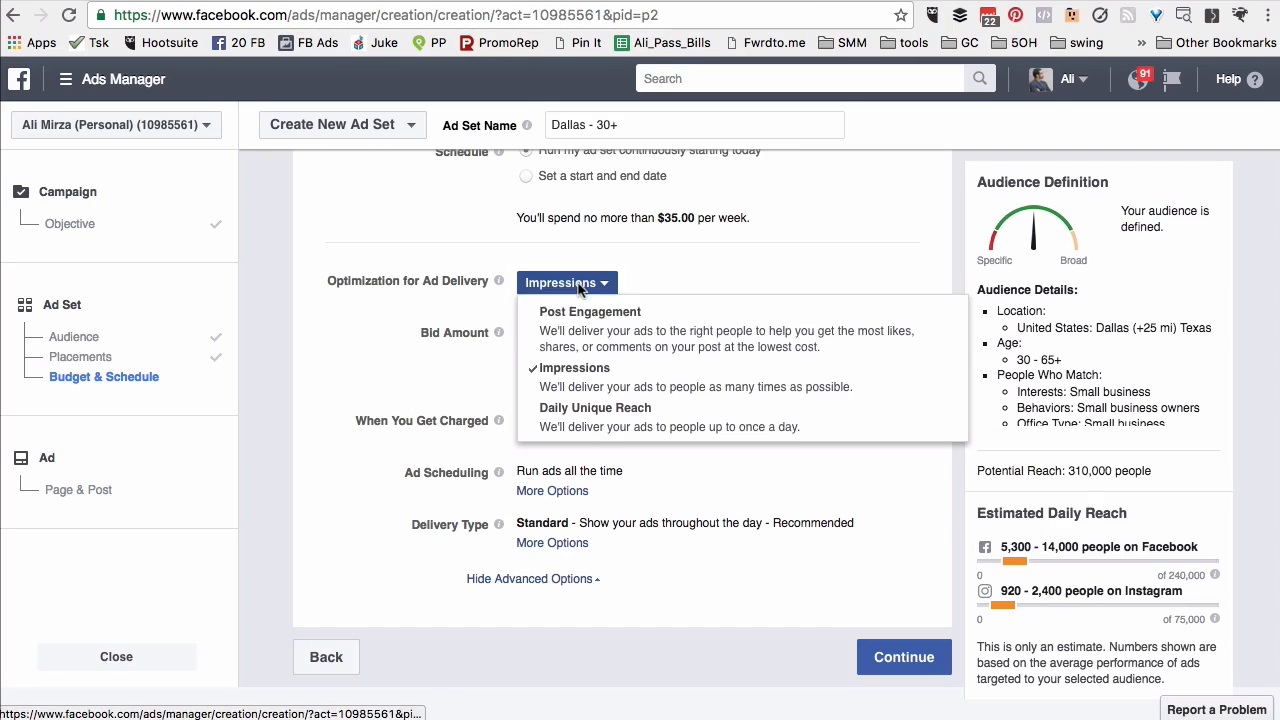
{"action": "left_click", "coordinate": [580, 385]}
Review the bid and delivery settings, the audience details and the potential reach of the ad set
{"action": "scroll", "coordinate": [476, 373], "scroll_direction": "down", "scroll_amount": 1}
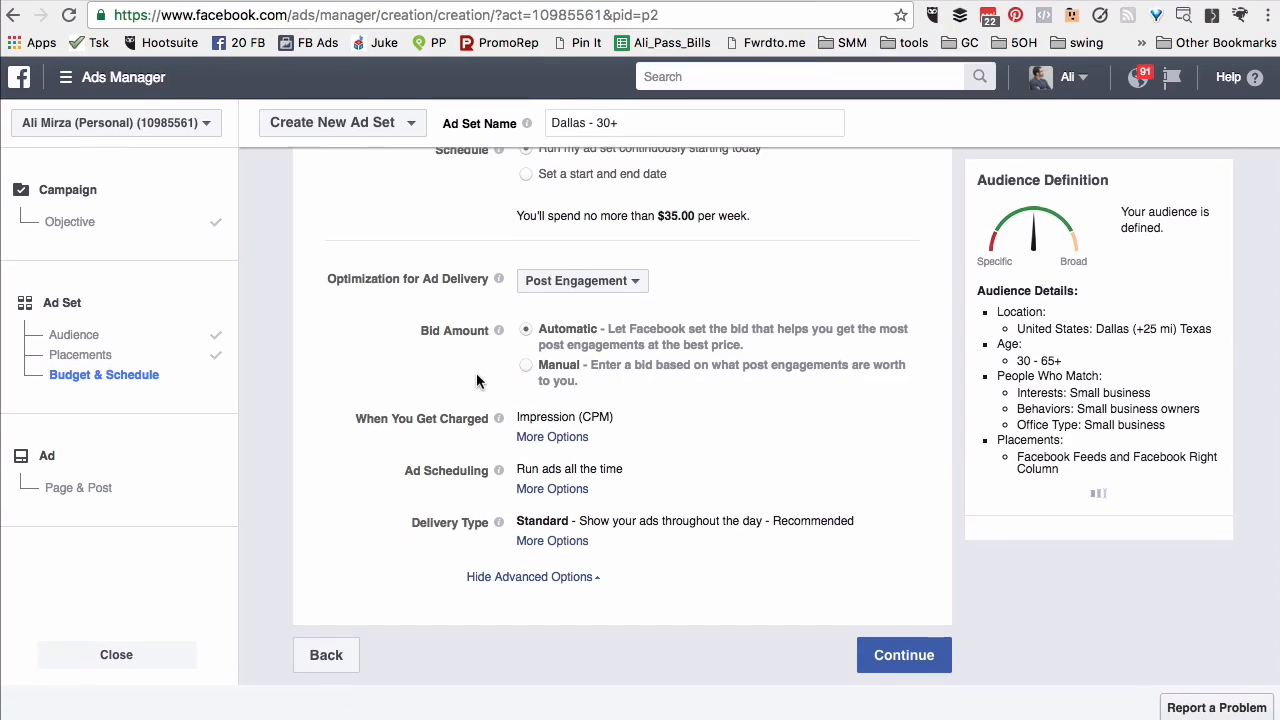
{"action": "scroll", "coordinate": [476, 373], "scroll_direction": "up", "scroll_amount": 1}
{"action": "scroll", "coordinate": [452, 387], "scroll_direction": "down", "scroll_amount": 1}
{"action": "scroll", "coordinate": [452, 386], "scroll_direction": "up", "scroll_amount": 1}
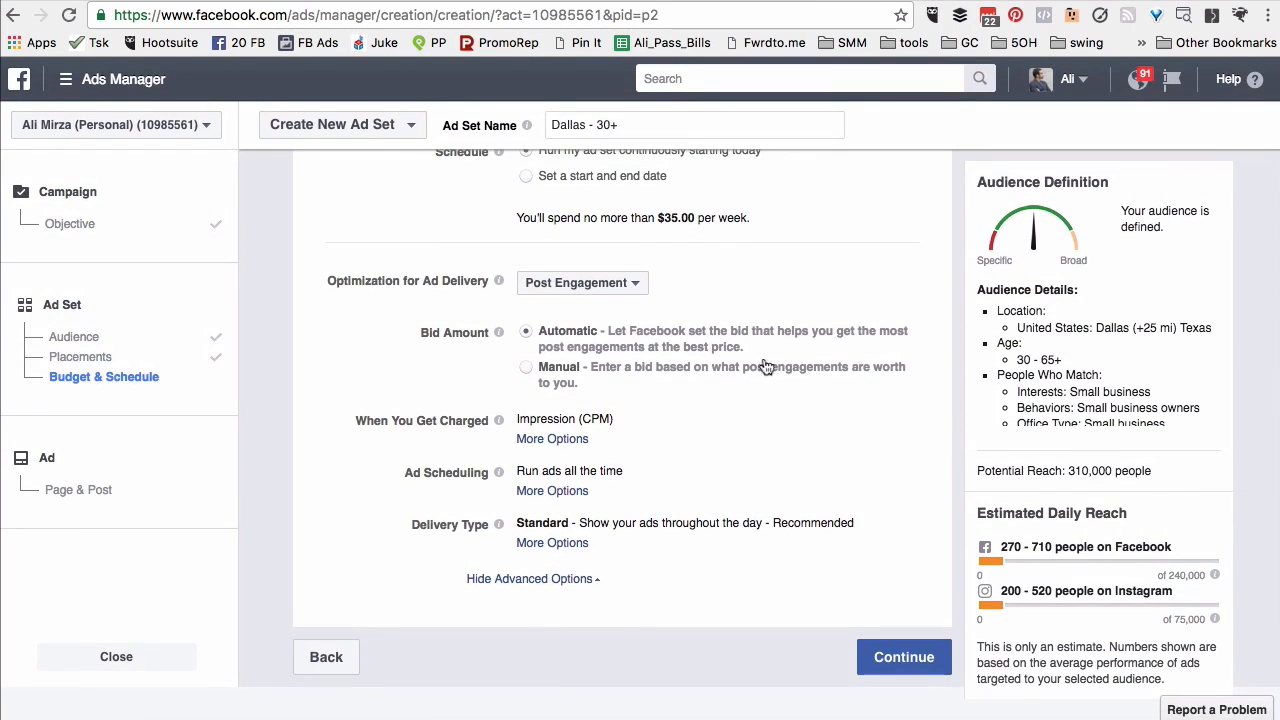
{"action": "scroll", "coordinate": [1107, 403], "scroll_direction": "up", "scroll_amount": 3}
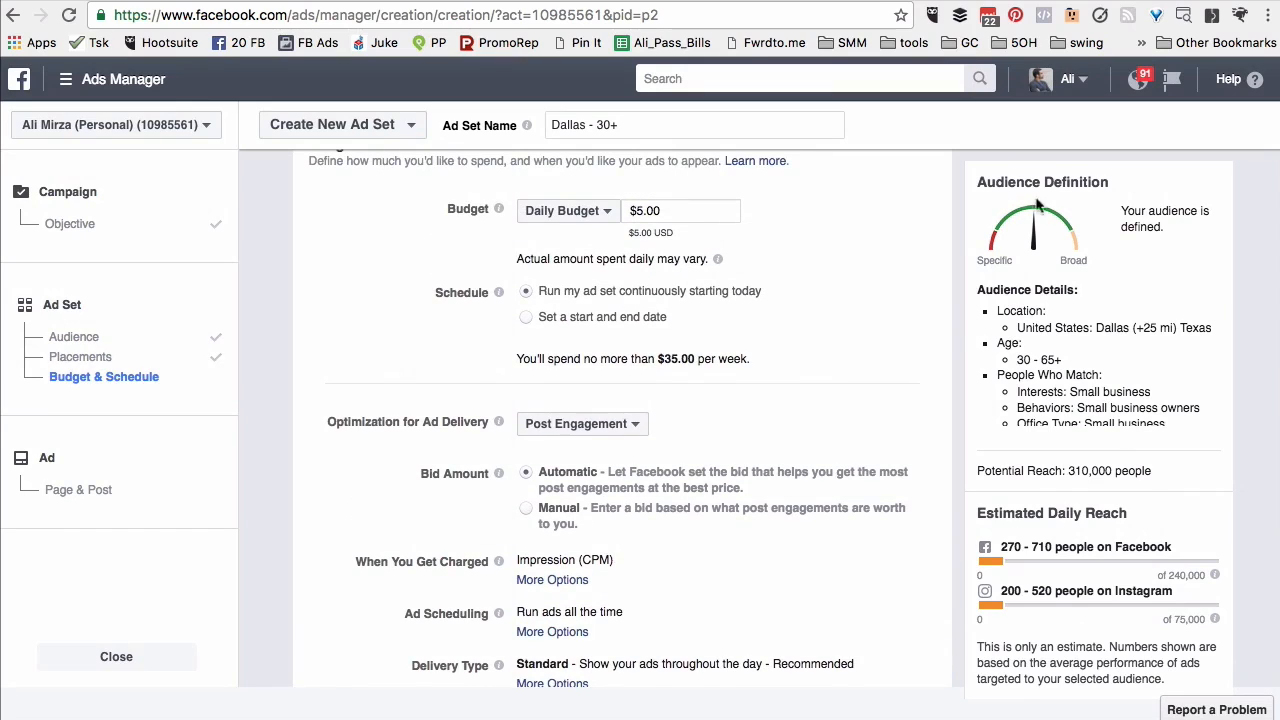
{"action": "scroll", "coordinate": [1150, 388], "scroll_direction": "down", "scroll_amount": 1}
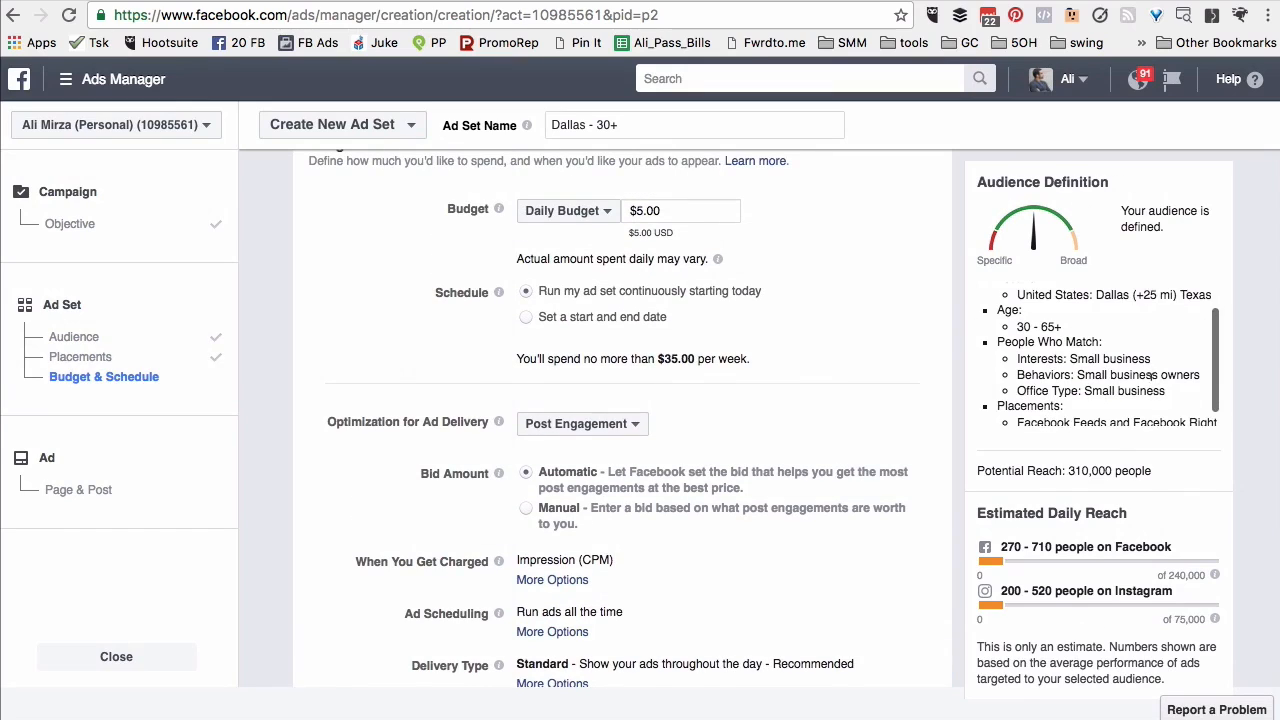
{"action": "scroll", "coordinate": [1108, 385], "scroll_direction": "down", "scroll_amount": 1}
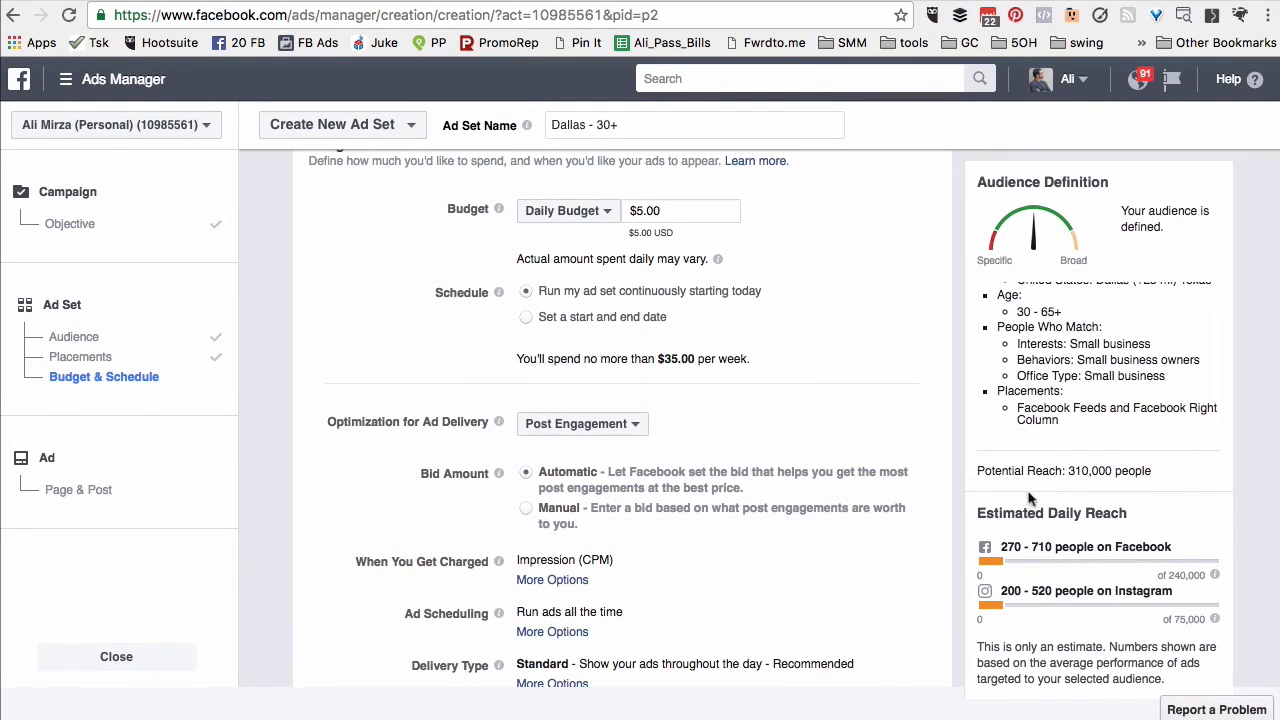
{"action": "triple_click", "coordinate": [1110, 470]}
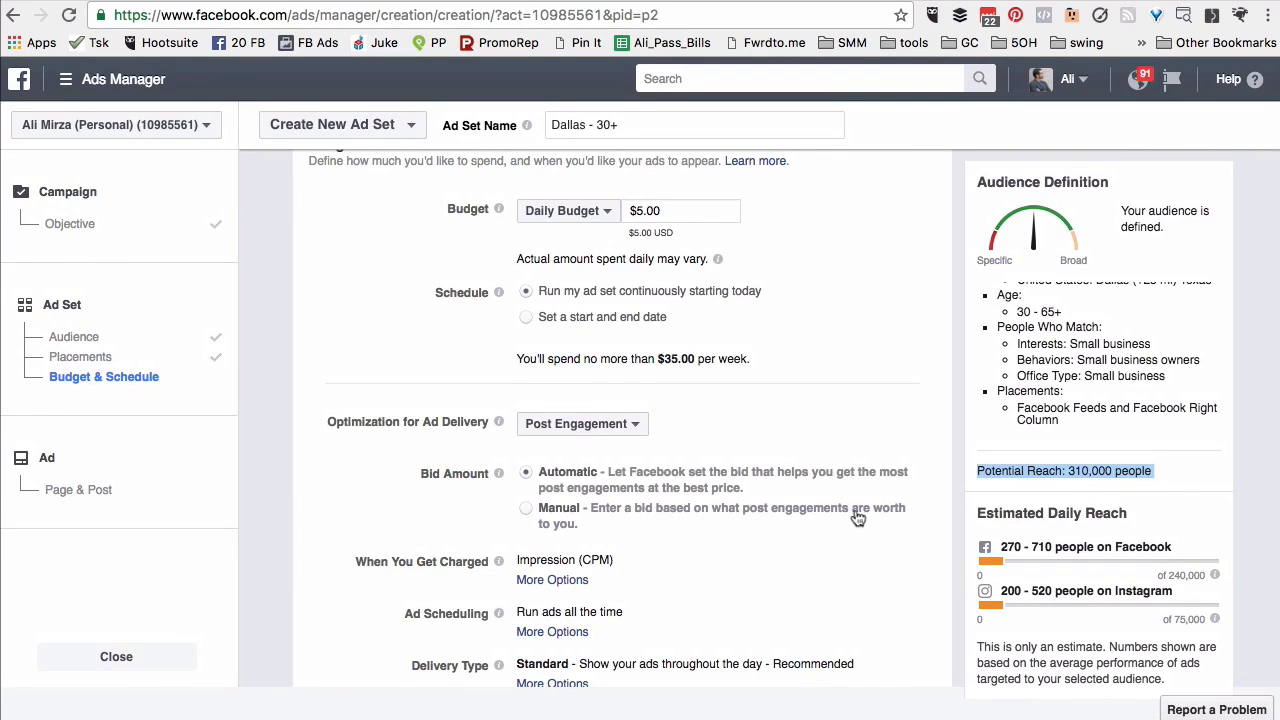
Continue to the ad's Page & Post setup and review the existing post's options and preview
{"action": "scroll", "coordinate": [858, 518], "scroll_direction": "down", "scroll_amount": 3}
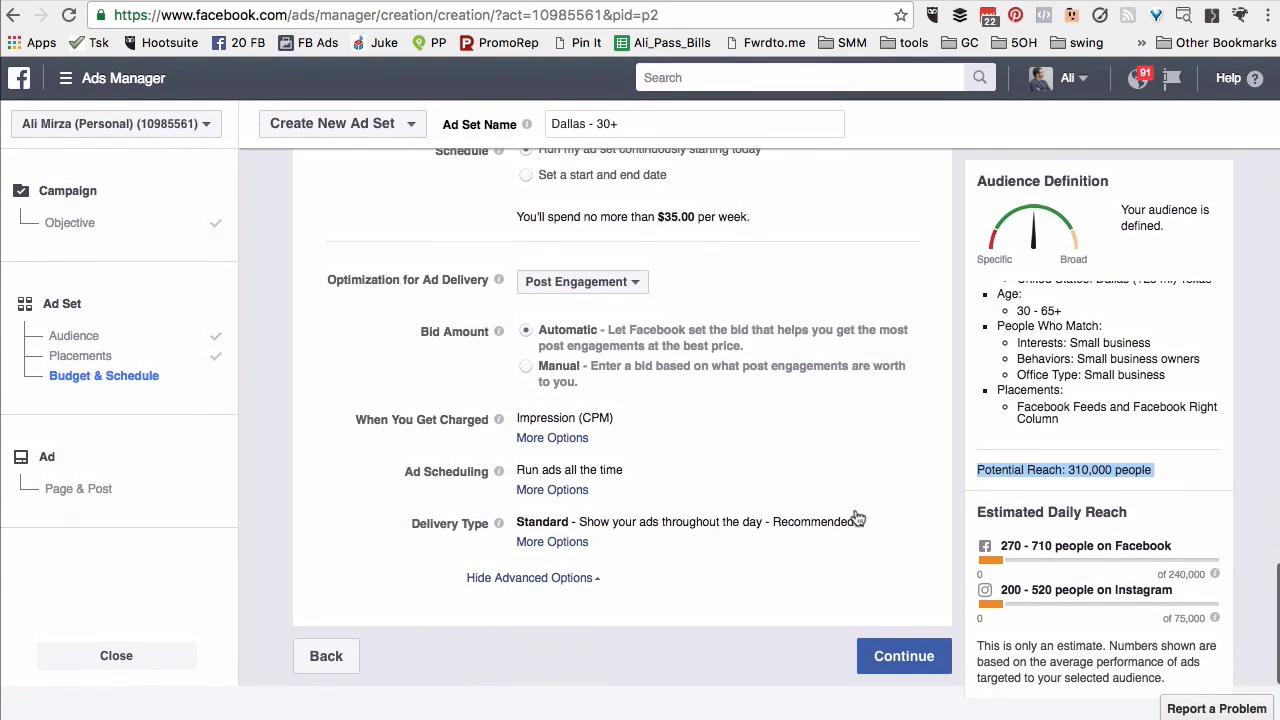
{"action": "left_click", "coordinate": [904, 660]}
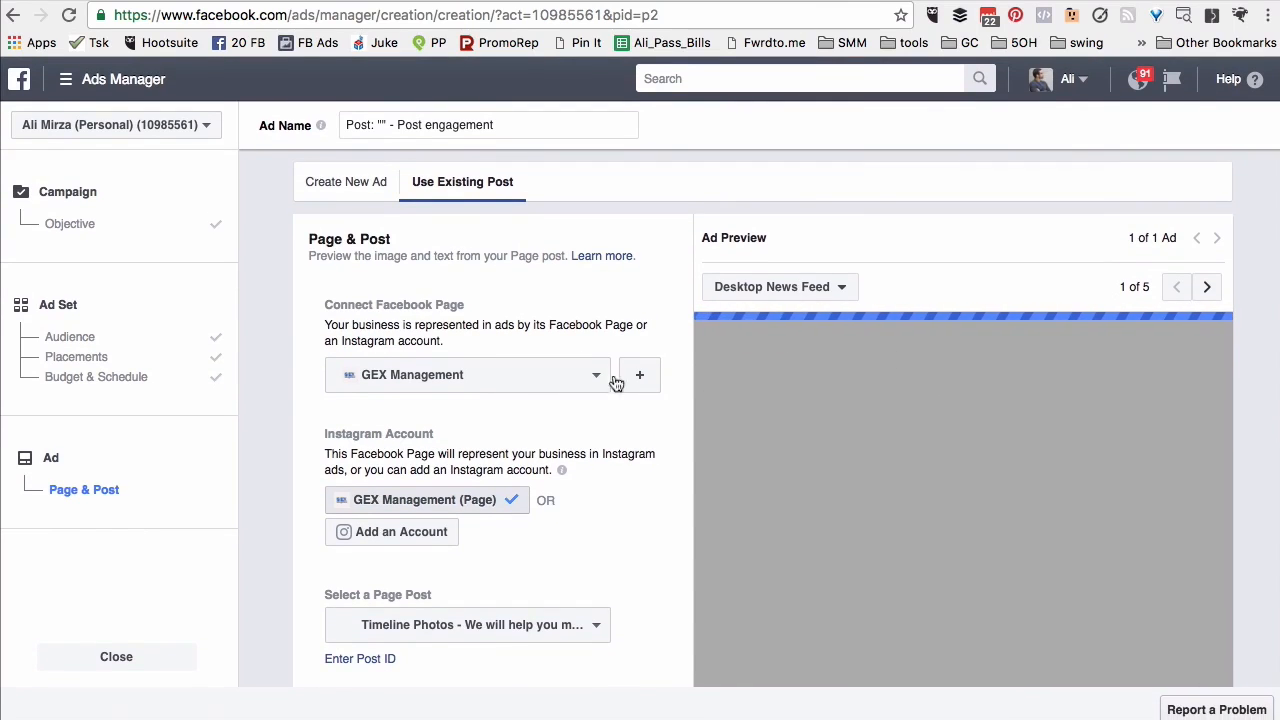
{"action": "scroll", "coordinate": [858, 370], "scroll_direction": "down", "scroll_amount": 3}
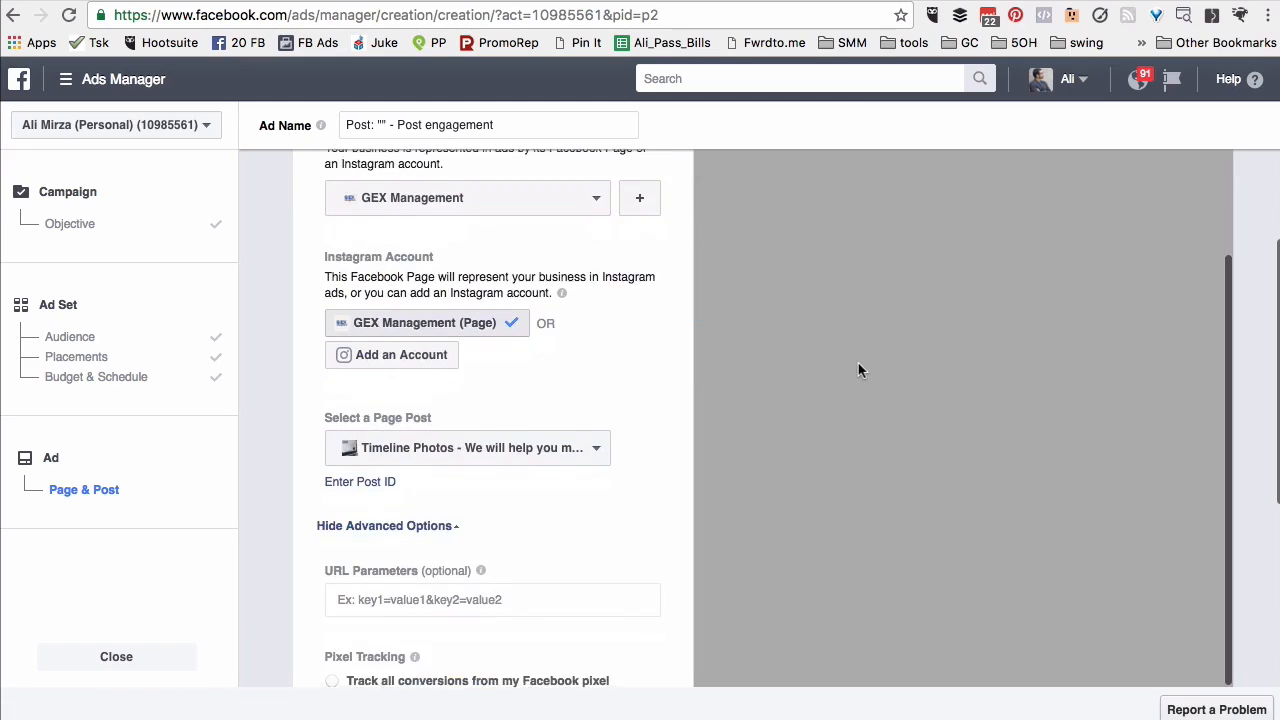
{"action": "scroll", "coordinate": [858, 370], "scroll_direction": "up", "scroll_amount": 2}
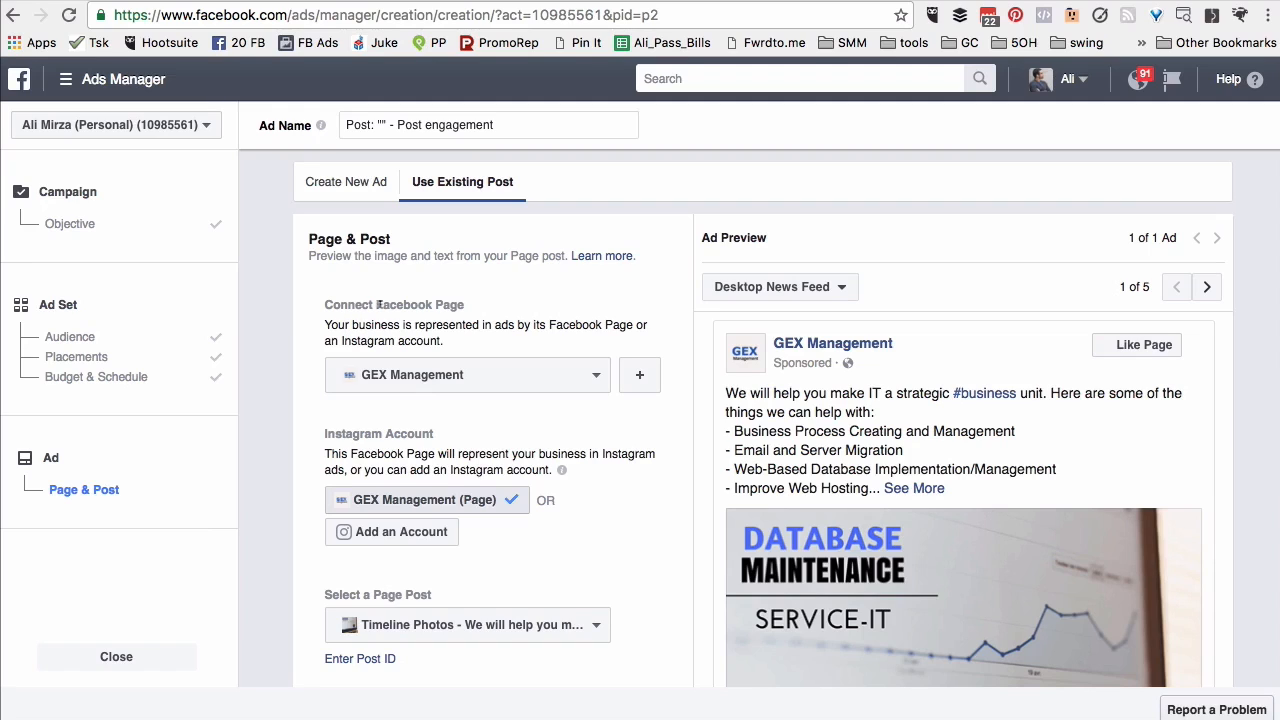
Look through the Pages available for Connect Facebook Page and keep GEX Management selected
{"action": "triple_click", "coordinate": [420, 305]}
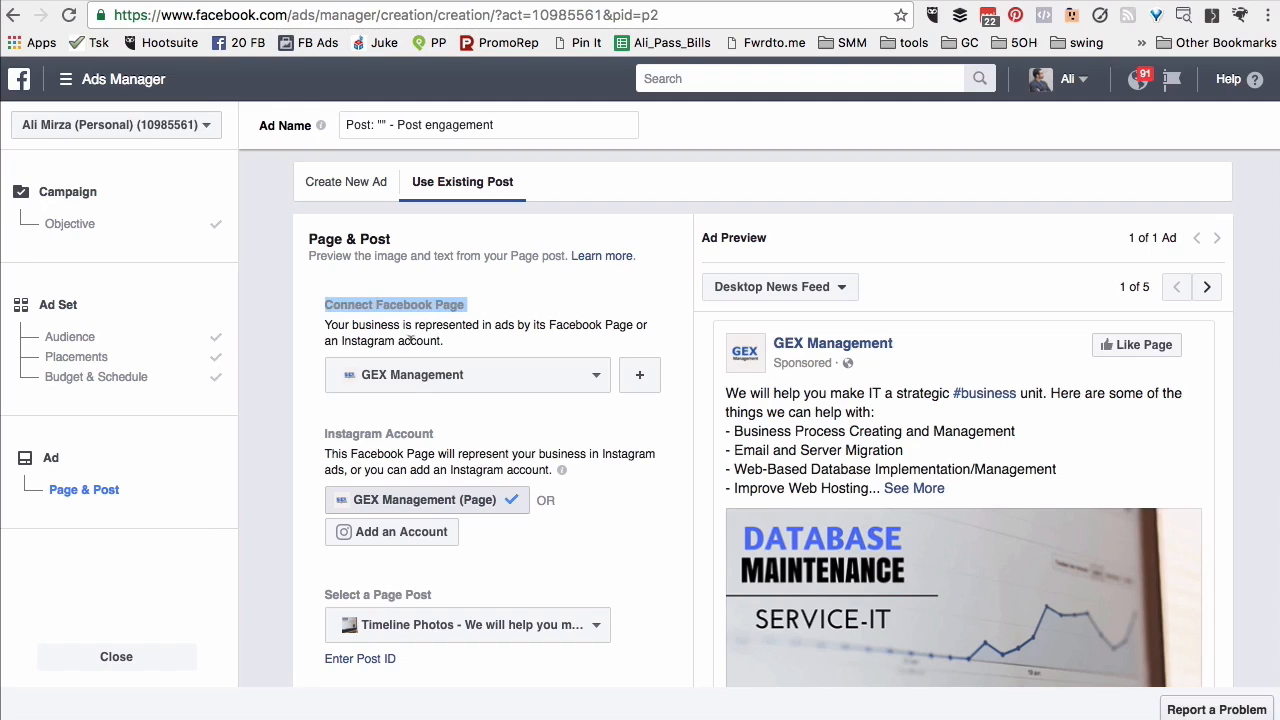
{"action": "double_click", "coordinate": [418, 340]}
{"action": "left_click", "coordinate": [558, 394]}
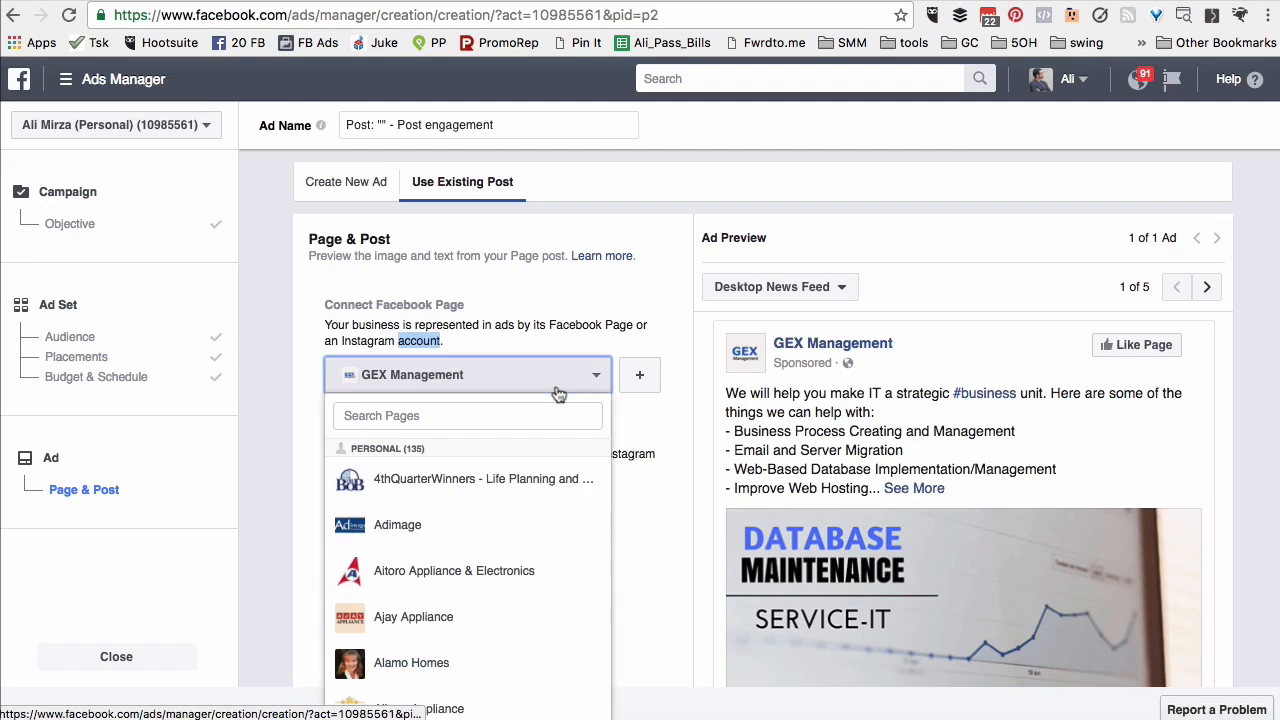
{"action": "scroll", "coordinate": [542, 508], "scroll_direction": "down", "scroll_amount": 1}
{"action": "scroll", "coordinate": [542, 508], "scroll_direction": "down", "scroll_amount": 10}
{"action": "scroll", "coordinate": [542, 508], "scroll_direction": "up", "scroll_amount": 5}
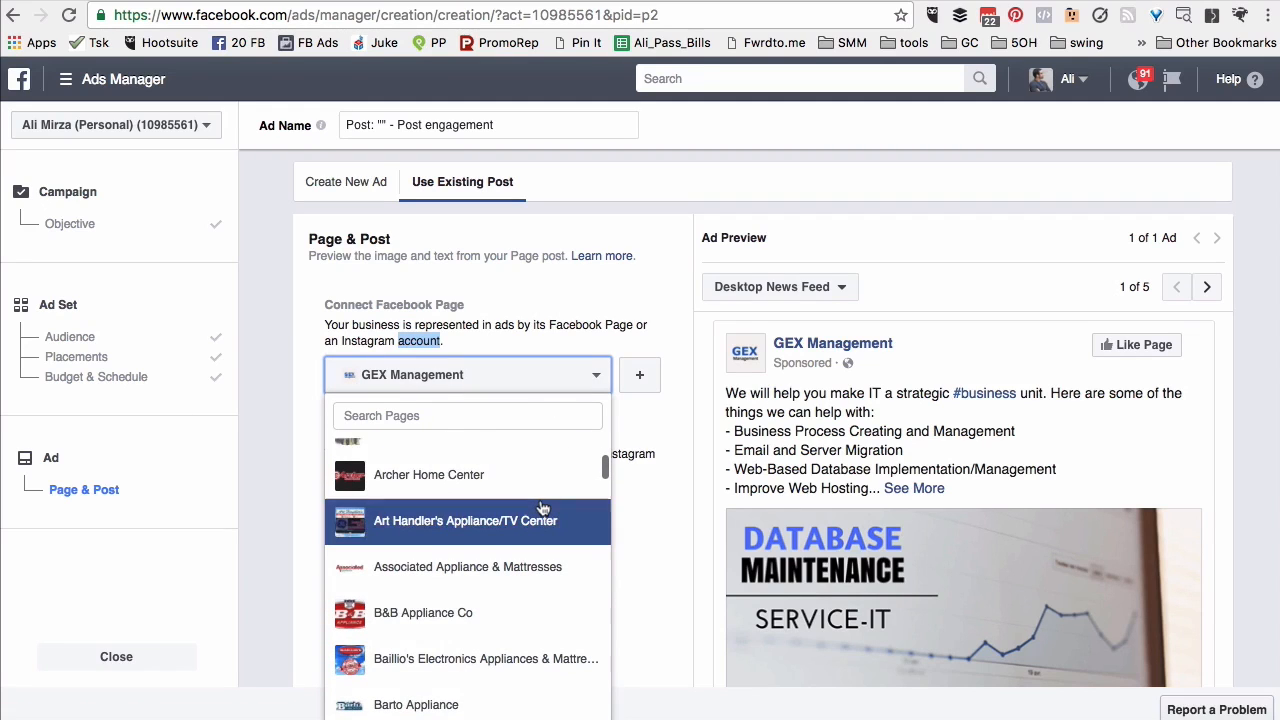
{"action": "scroll", "coordinate": [542, 508], "scroll_direction": "down", "scroll_amount": 10}
{"action": "scroll", "coordinate": [542, 508], "scroll_direction": "down", "scroll_amount": 15}
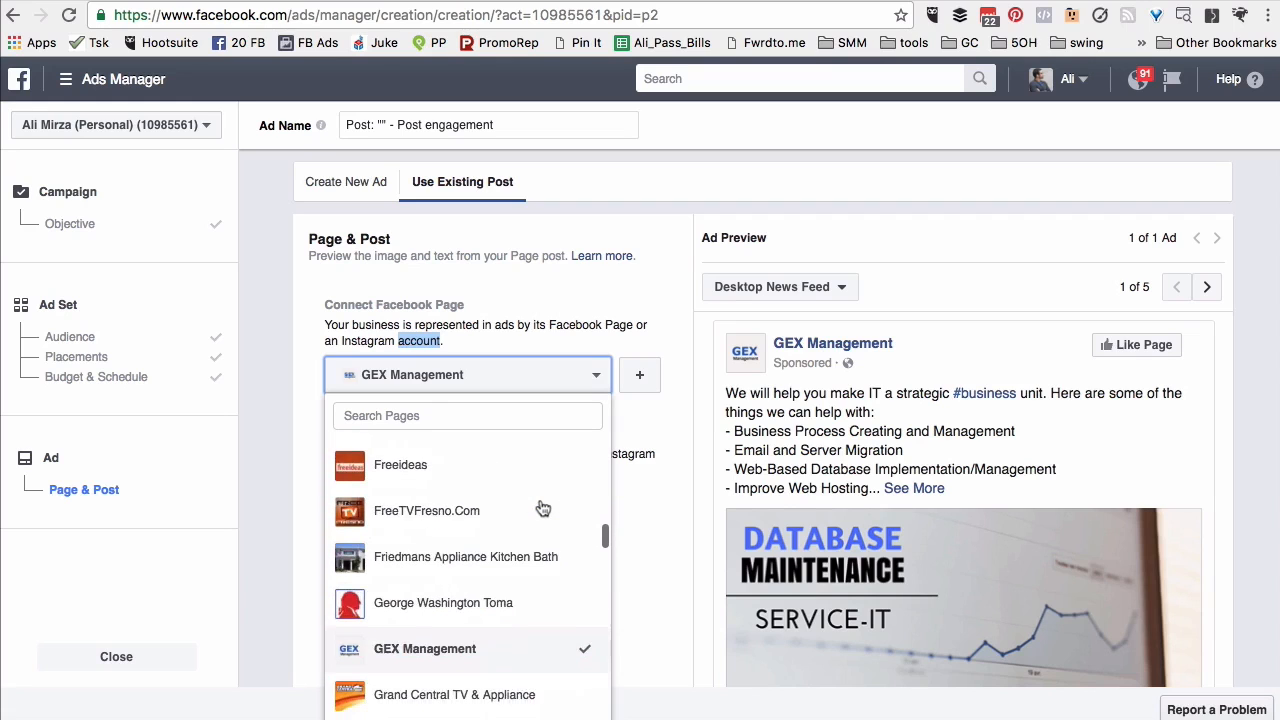
{"action": "scroll", "coordinate": [540, 505], "scroll_direction": "up", "scroll_amount": 15}
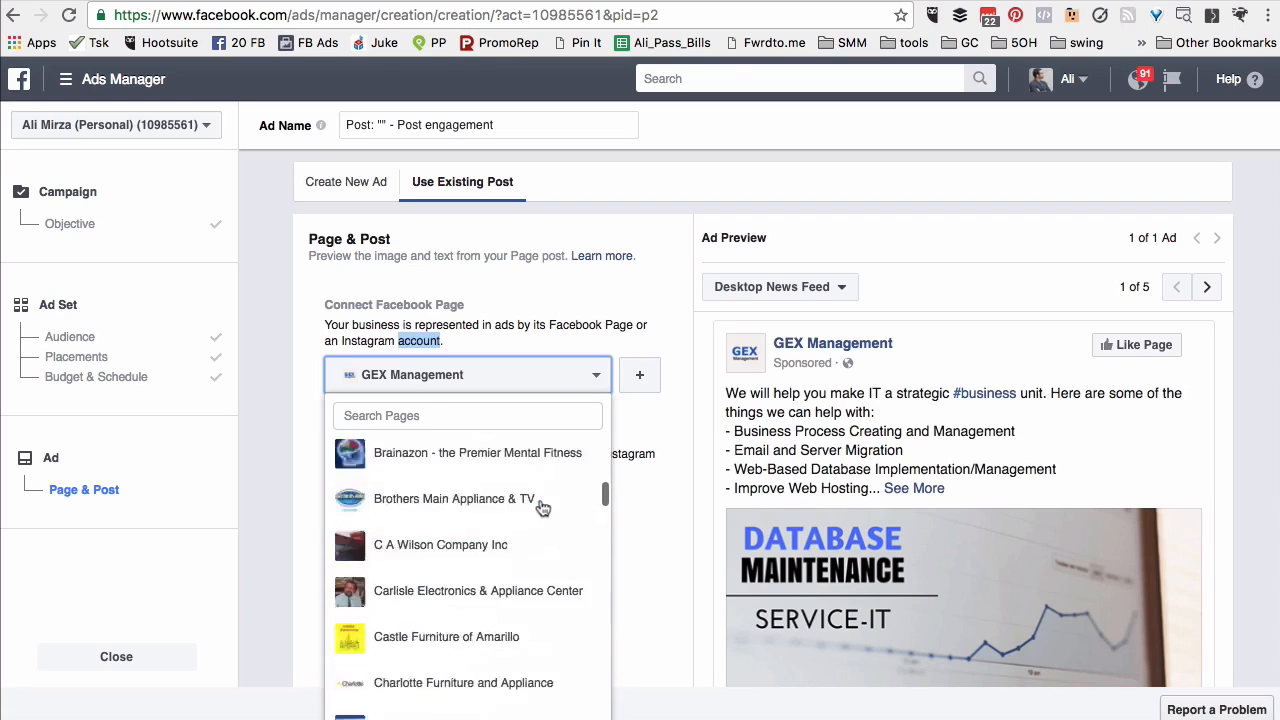
{"action": "left_click", "coordinate": [570, 344]}
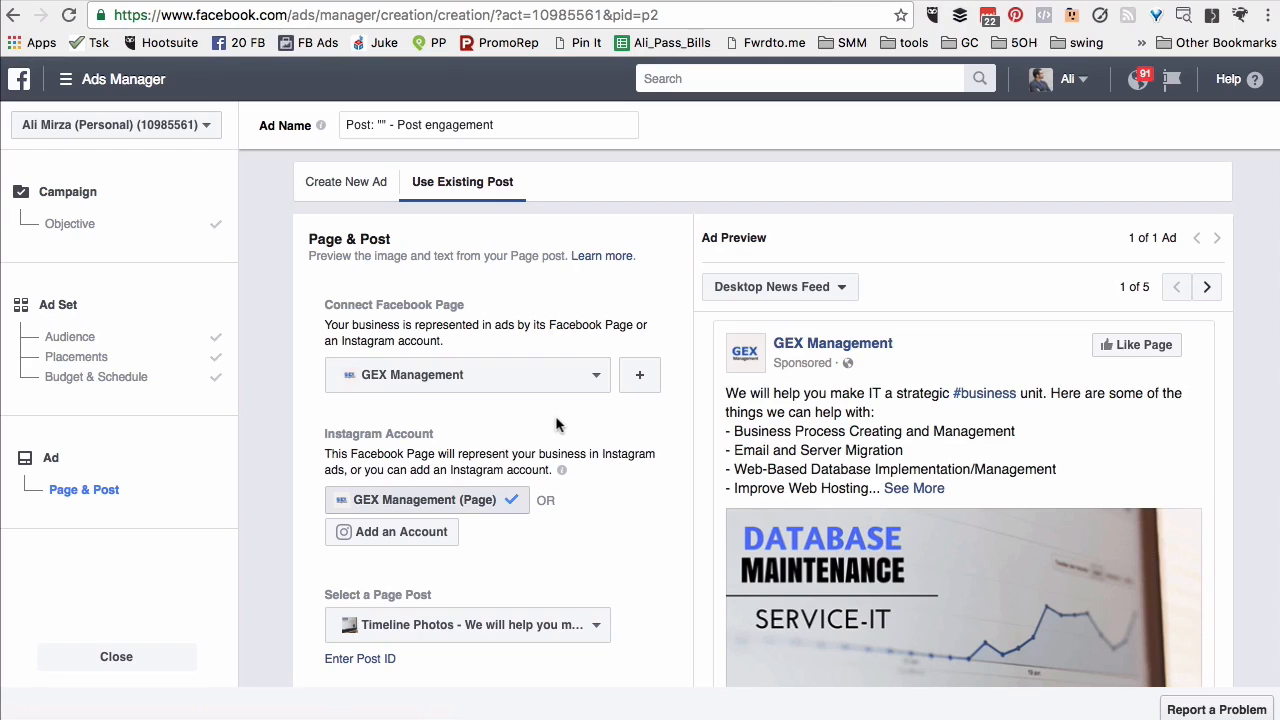
View the options for connecting an Instagram account for advertising and leave without adding one
{"action": "scroll", "coordinate": [620, 425], "scroll_direction": "down", "scroll_amount": 2}
{"action": "scroll", "coordinate": [620, 425], "scroll_direction": "down", "scroll_amount": 2}
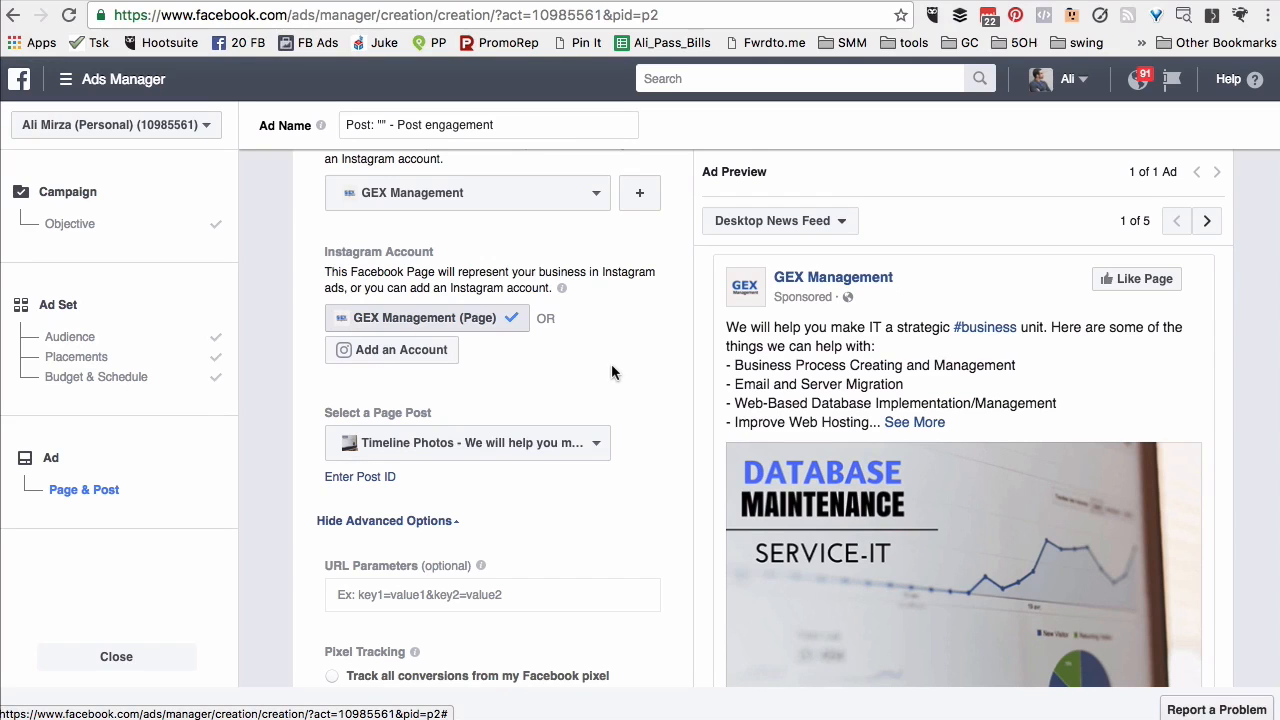
{"action": "left_click", "coordinate": [416, 367]}
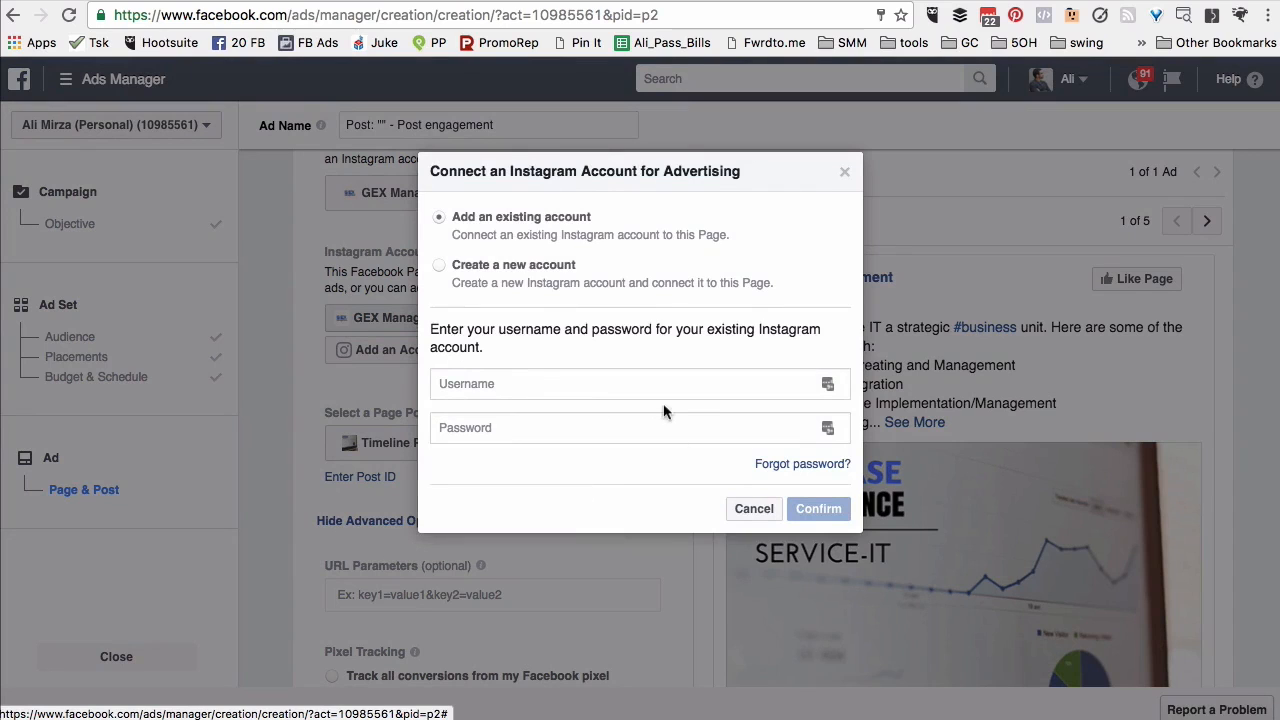
{"action": "left_click", "coordinate": [753, 508]}
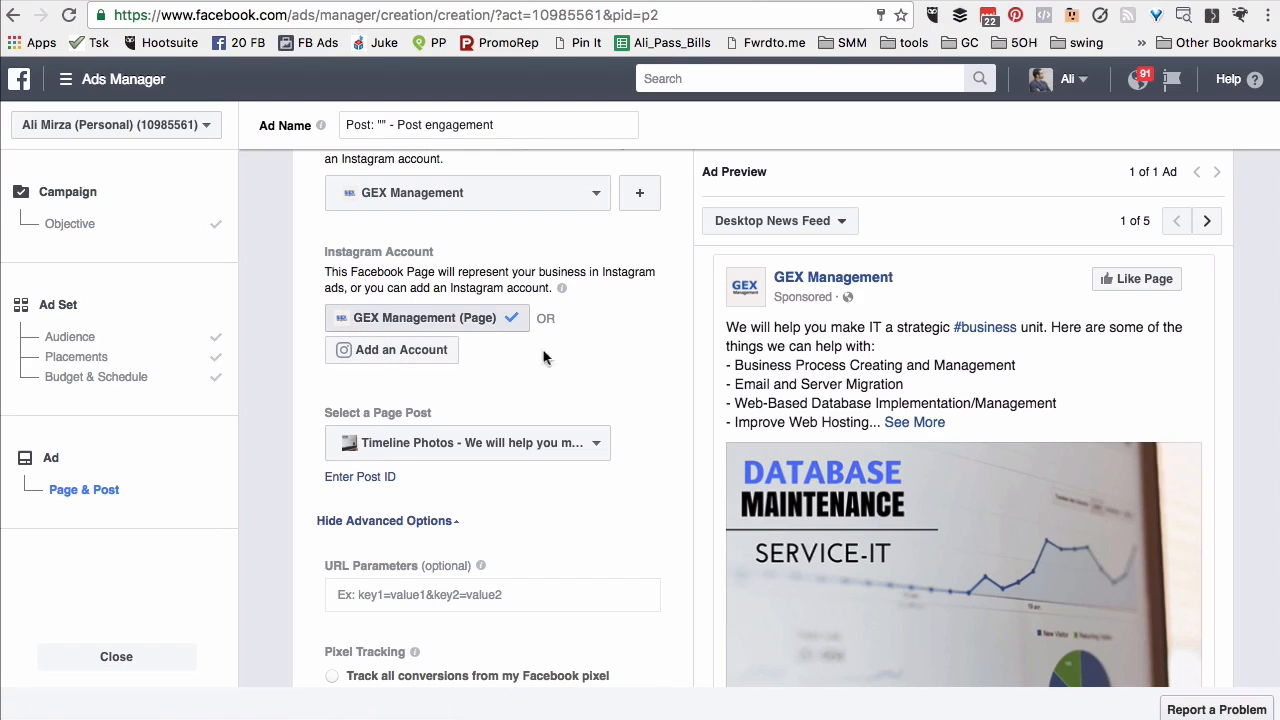
Select the "10 Productivity Hacks Every Small #Business Owner Can Benefit From" Page post for the ad
{"action": "scroll", "coordinate": [610, 360], "scroll_direction": "down", "scroll_amount": 3}
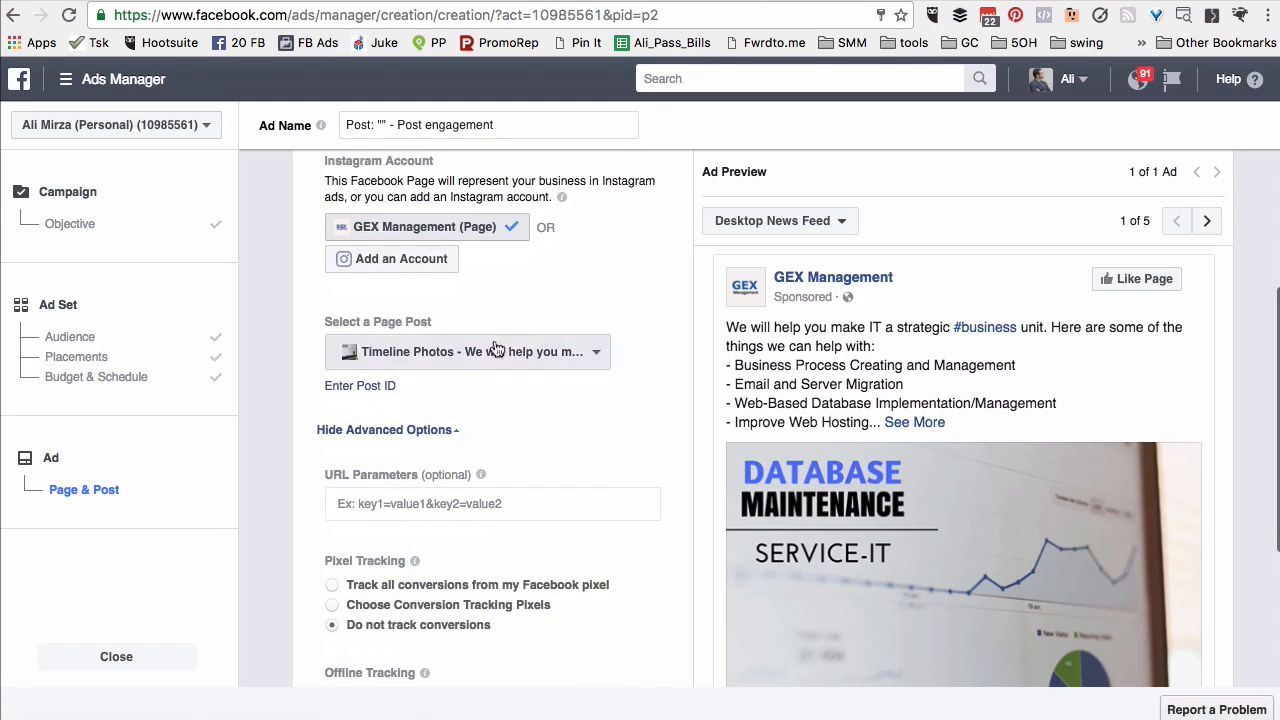
{"action": "scroll", "coordinate": [615, 290], "scroll_direction": "down", "scroll_amount": 2}
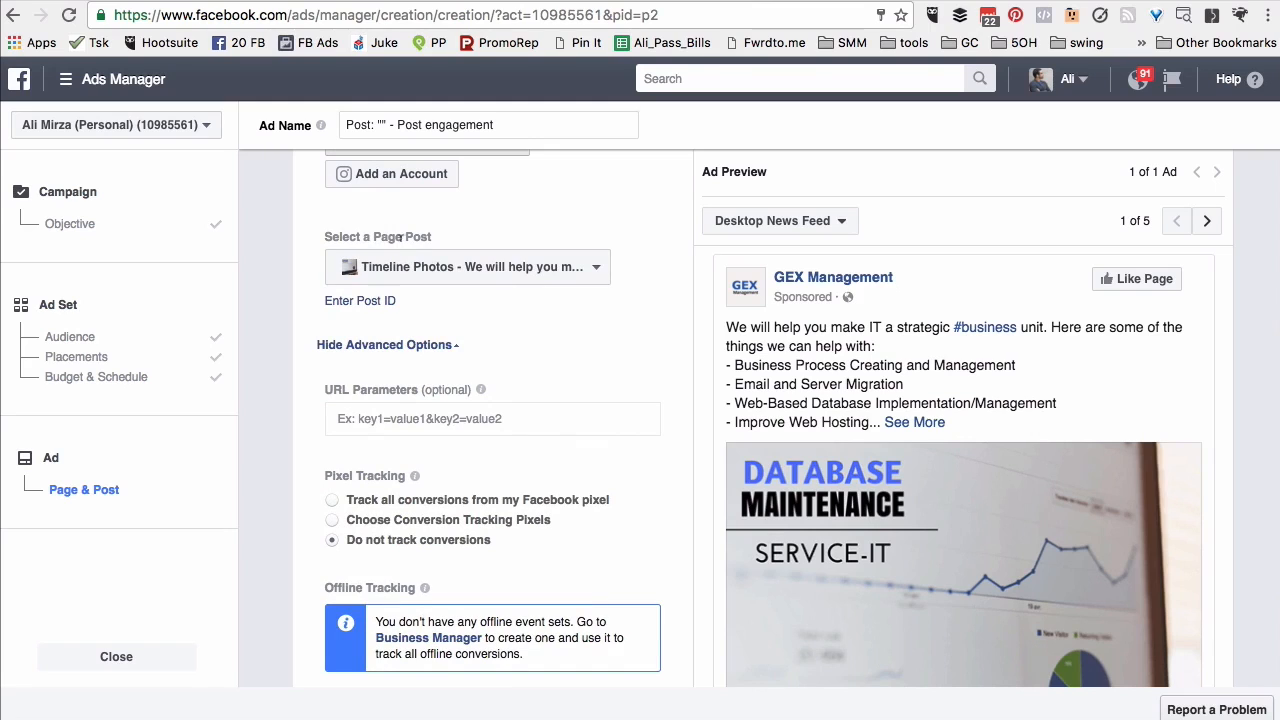
{"action": "left_click", "coordinate": [477, 266]}
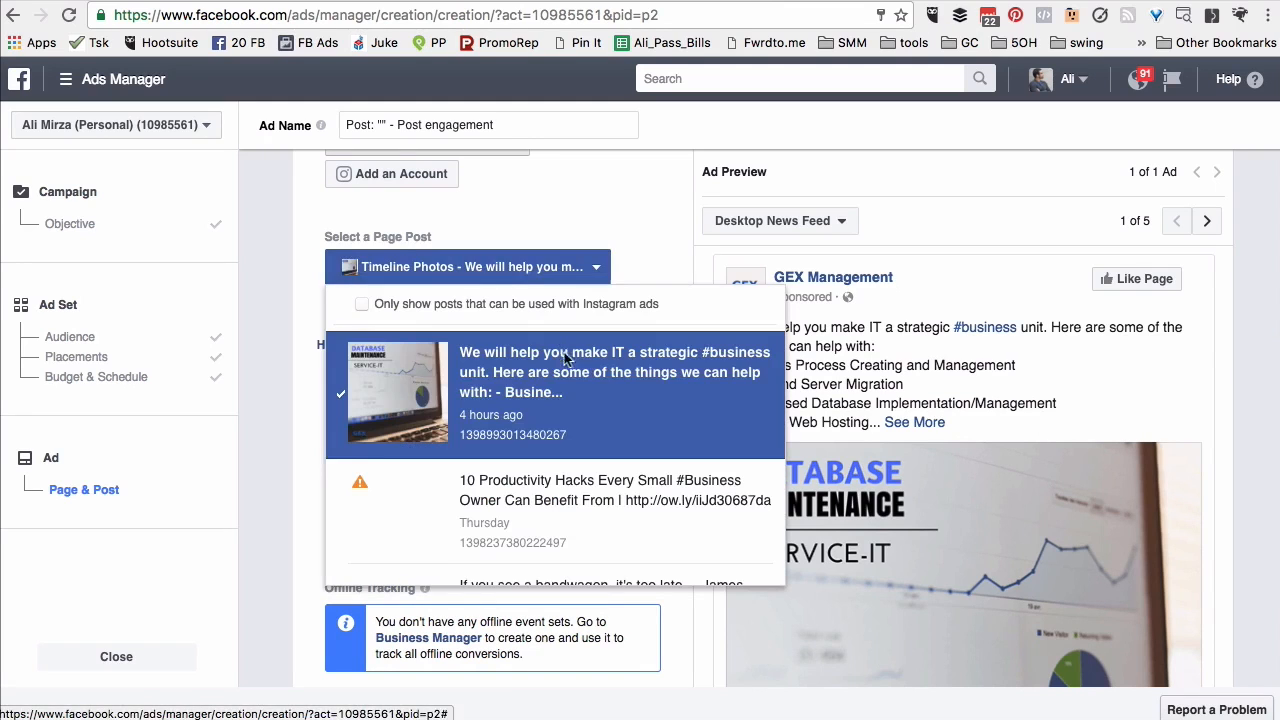
{"action": "scroll", "coordinate": [562, 355], "scroll_direction": "down", "scroll_amount": 5}
{"action": "scroll", "coordinate": [565, 360], "scroll_direction": "up", "scroll_amount": 5}
{"action": "scroll", "coordinate": [565, 360], "scroll_direction": "down", "scroll_amount": 2}
{"action": "left_click", "coordinate": [629, 412]}
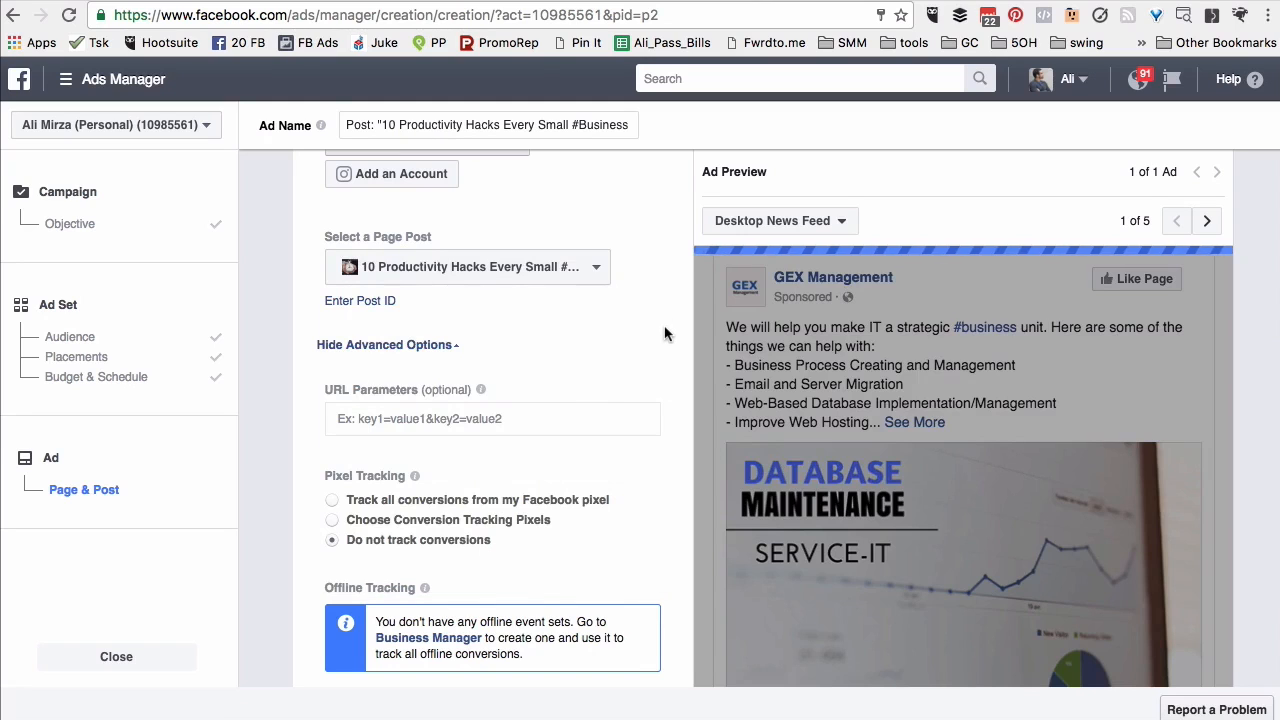
Set the ad's Page post to "GEX Management has an internal team that creates content and targets your specific demographic"
{"action": "left_click", "coordinate": [586, 270]}
{"action": "scroll", "coordinate": [583, 388], "scroll_direction": "down", "scroll_amount": 3}
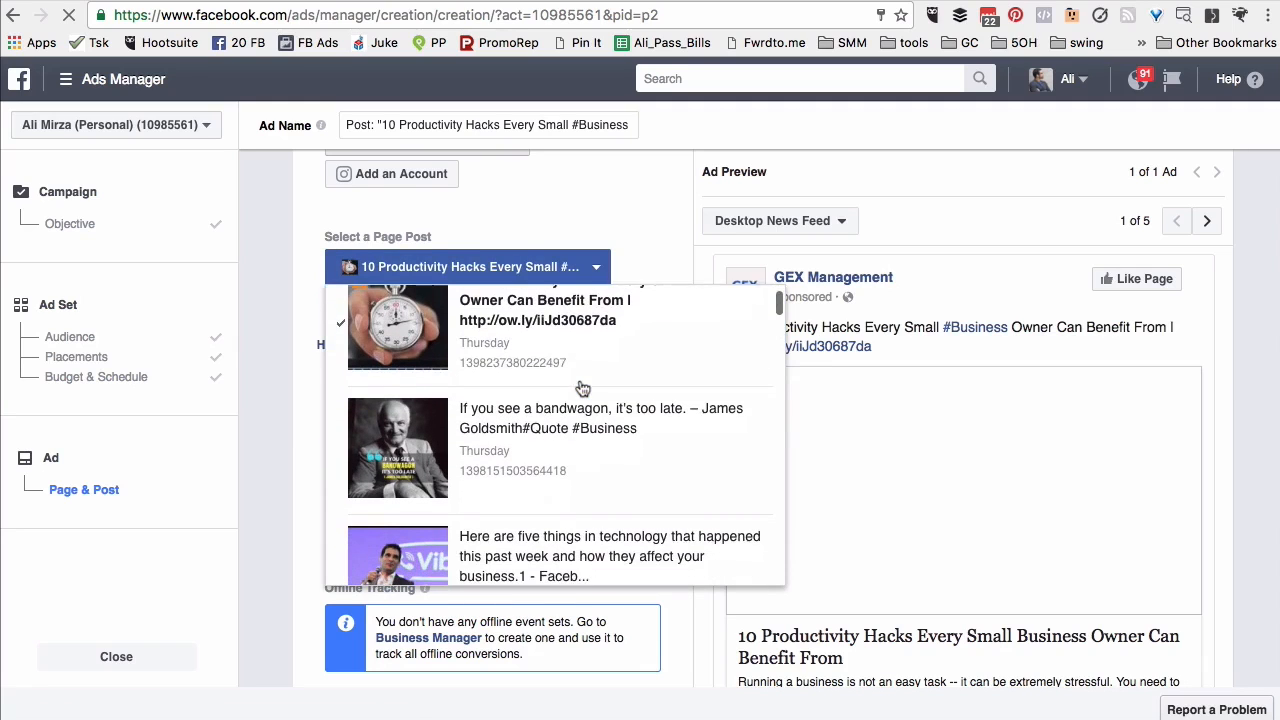
{"action": "scroll", "coordinate": [583, 388], "scroll_direction": "down", "scroll_amount": 4}
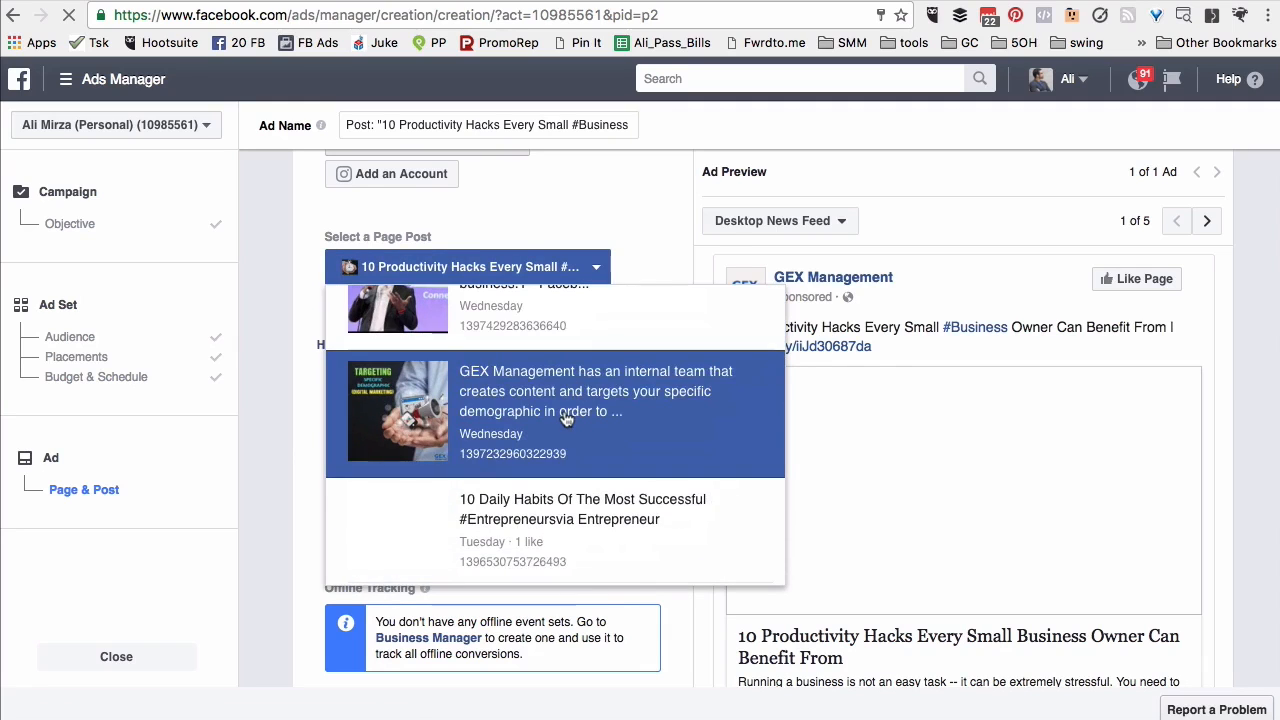
{"action": "left_click", "coordinate": [565, 418]}
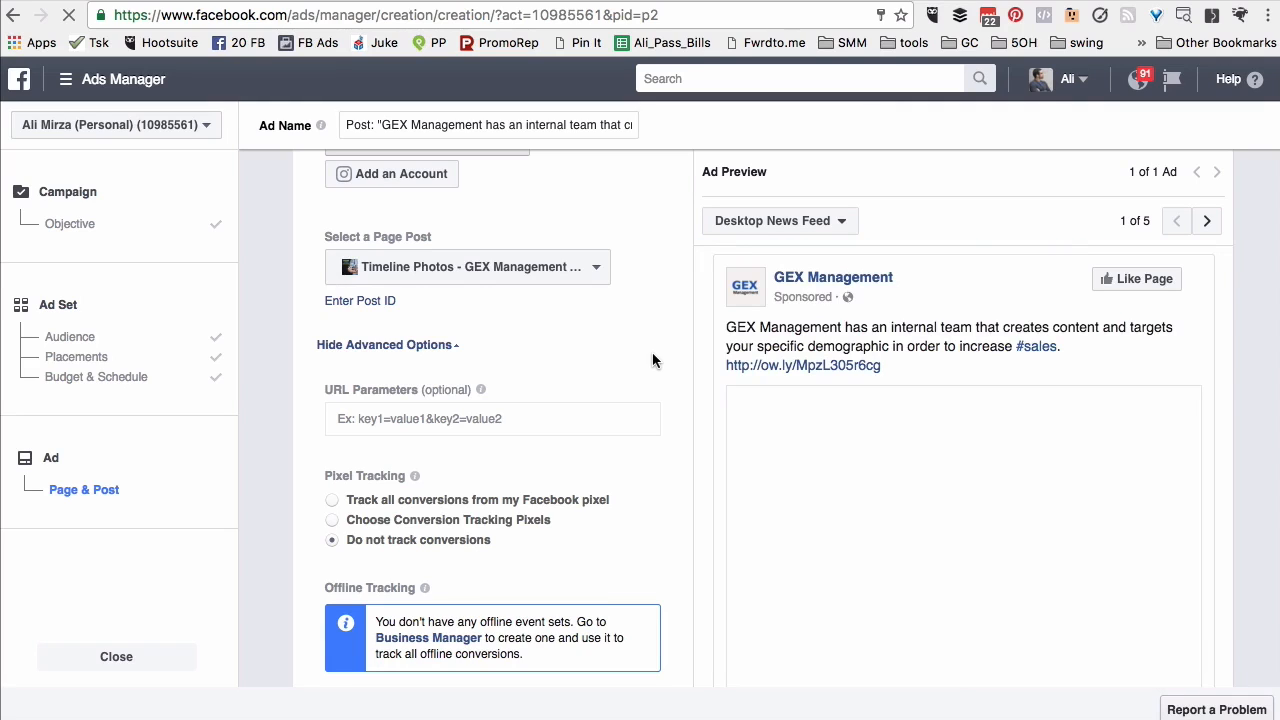
Review the ad's advanced options, pixel and offline tracking settings, and the preview of the selected post
{"action": "scroll", "coordinate": [652, 358], "scroll_direction": "down", "scroll_amount": 2}
{"action": "scroll", "coordinate": [652, 356], "scroll_direction": "down", "scroll_amount": 2}
{"action": "scroll", "coordinate": [481, 305], "scroll_direction": "down", "scroll_amount": 1}
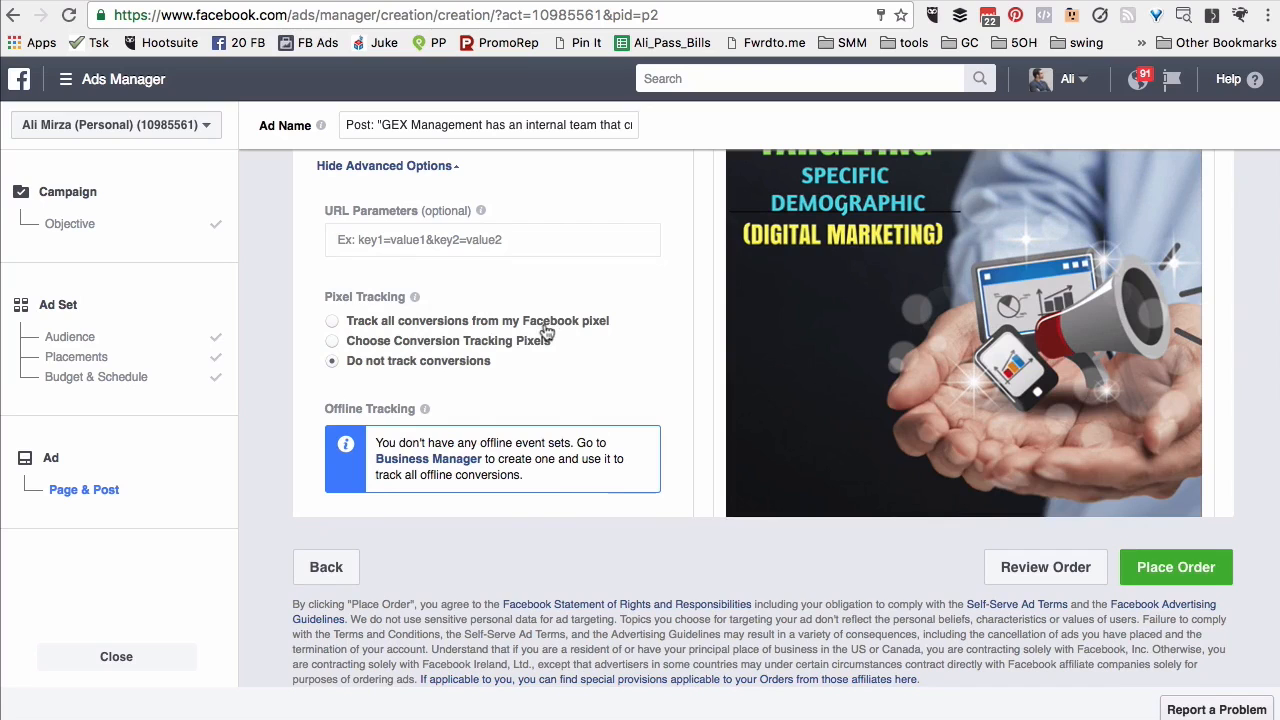
{"action": "scroll", "coordinate": [547, 332], "scroll_direction": "up", "scroll_amount": 5}
{"action": "scroll", "coordinate": [545, 331], "scroll_direction": "up", "scroll_amount": 2}
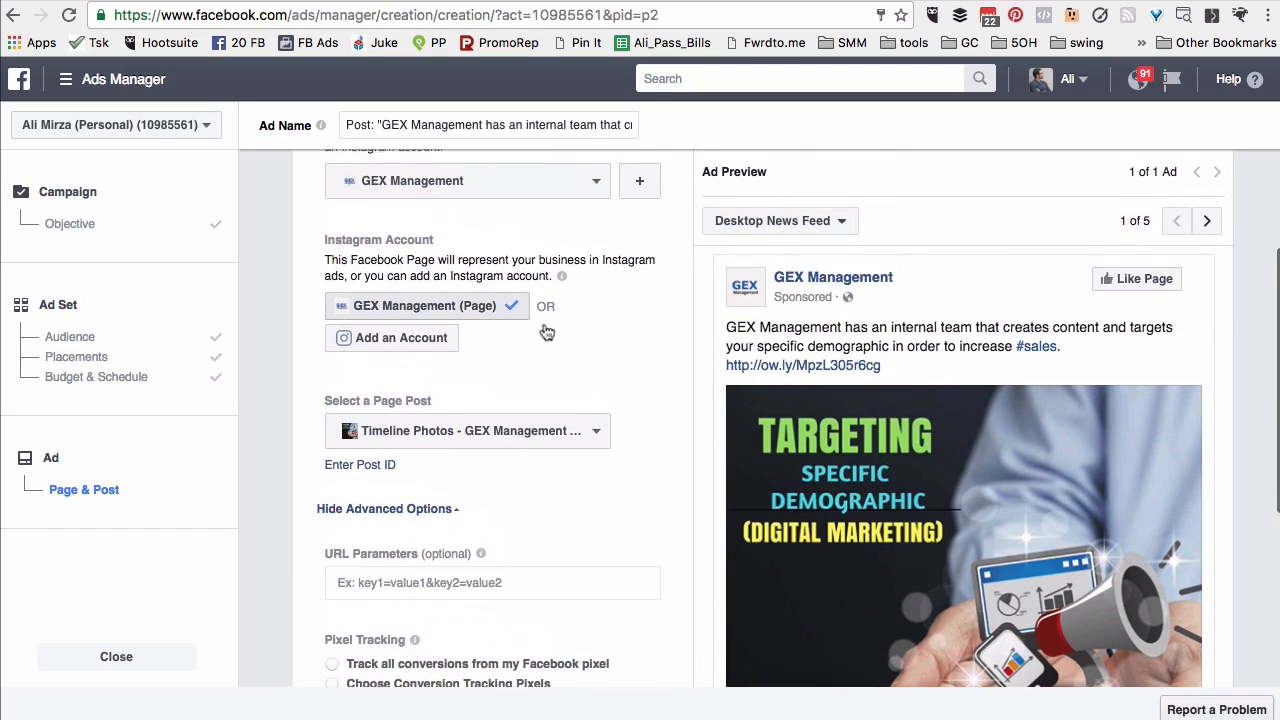
{"action": "scroll", "coordinate": [653, 361], "scroll_direction": "down", "scroll_amount": 5}
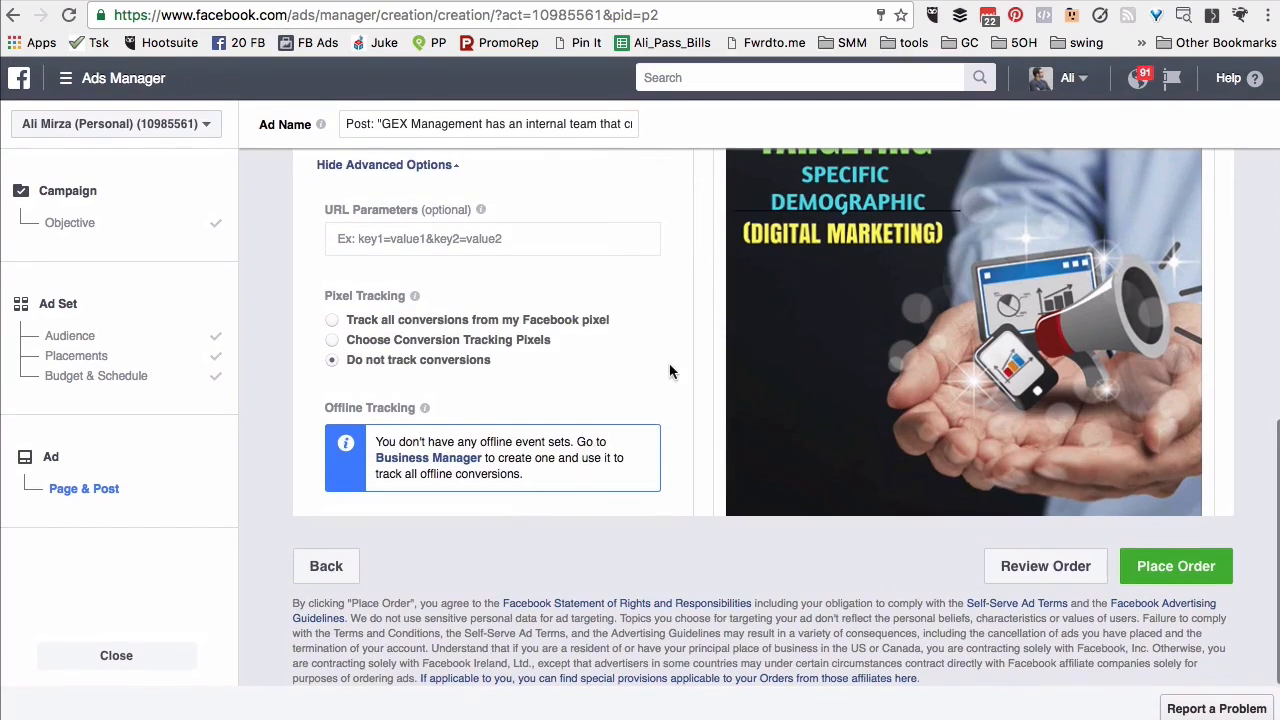
{"action": "scroll", "coordinate": [995, 526], "scroll_direction": "up", "scroll_amount": 6}
{"action": "scroll", "coordinate": [993, 526], "scroll_direction": "up", "scroll_amount": 1}
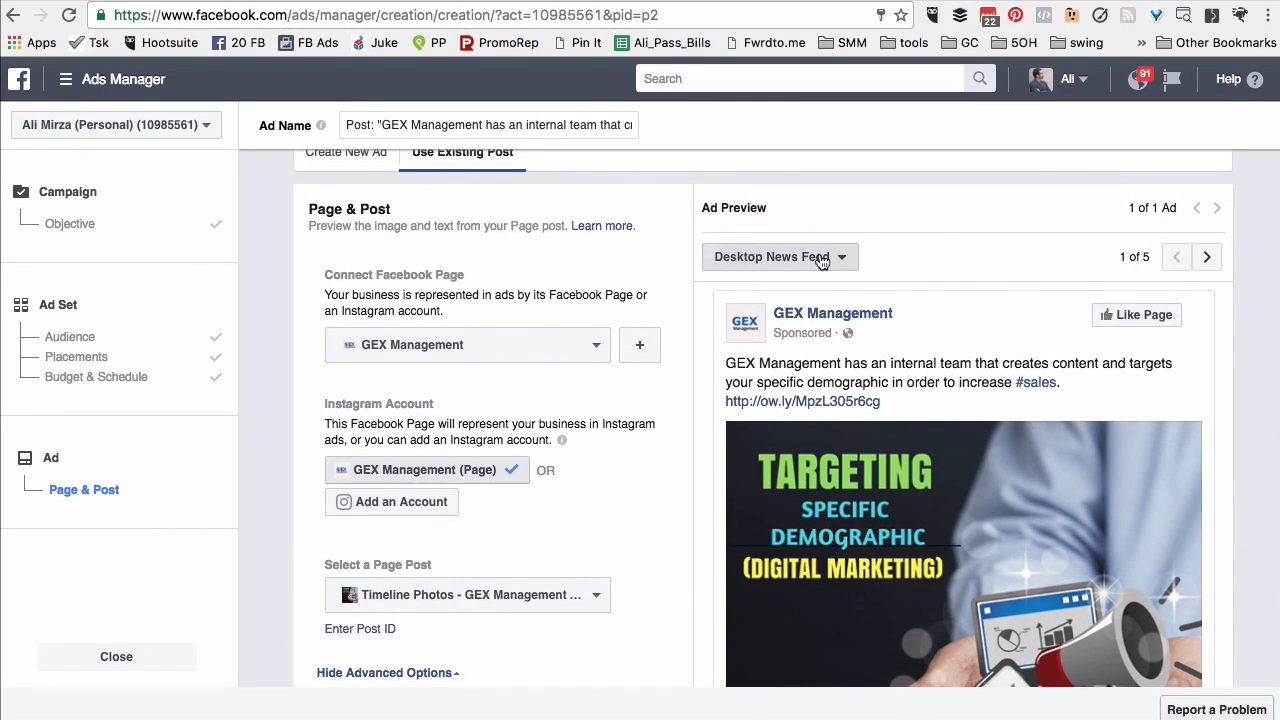
Preview the ad in the Mobile News Feed and Instagram Feed placements
{"action": "left_click", "coordinate": [745, 260]}
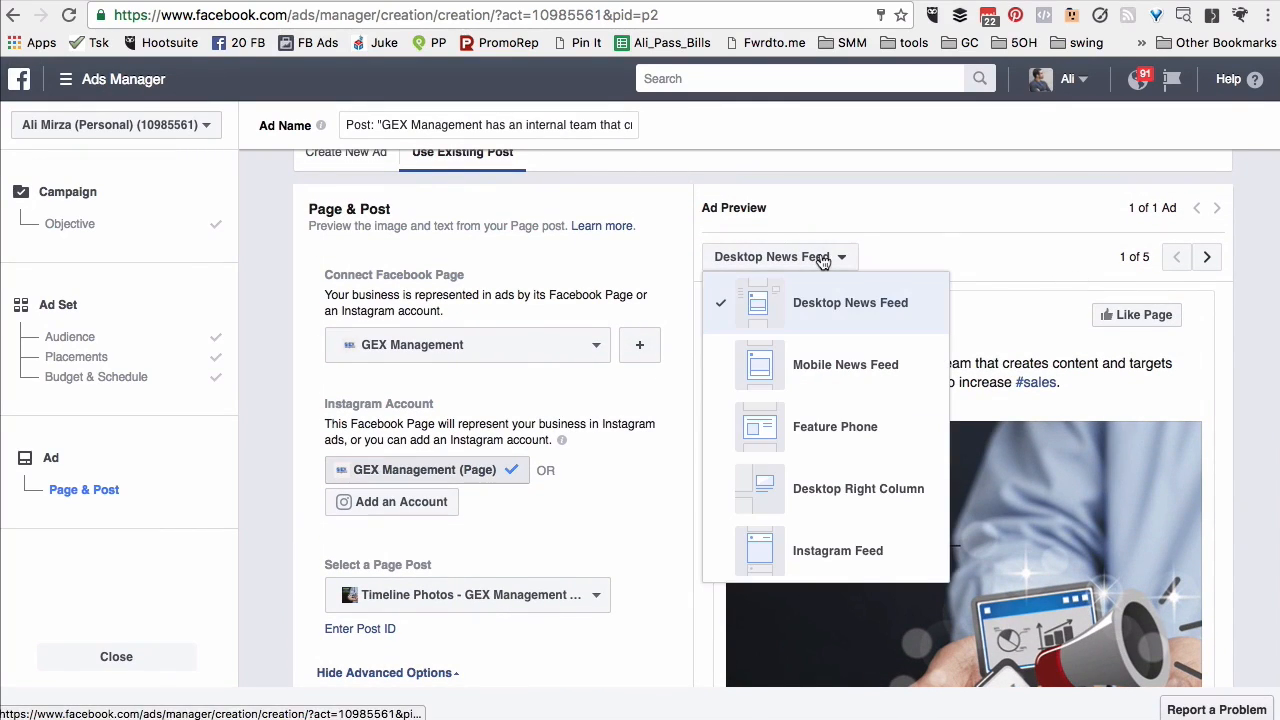
{"action": "left_click", "coordinate": [854, 369]}
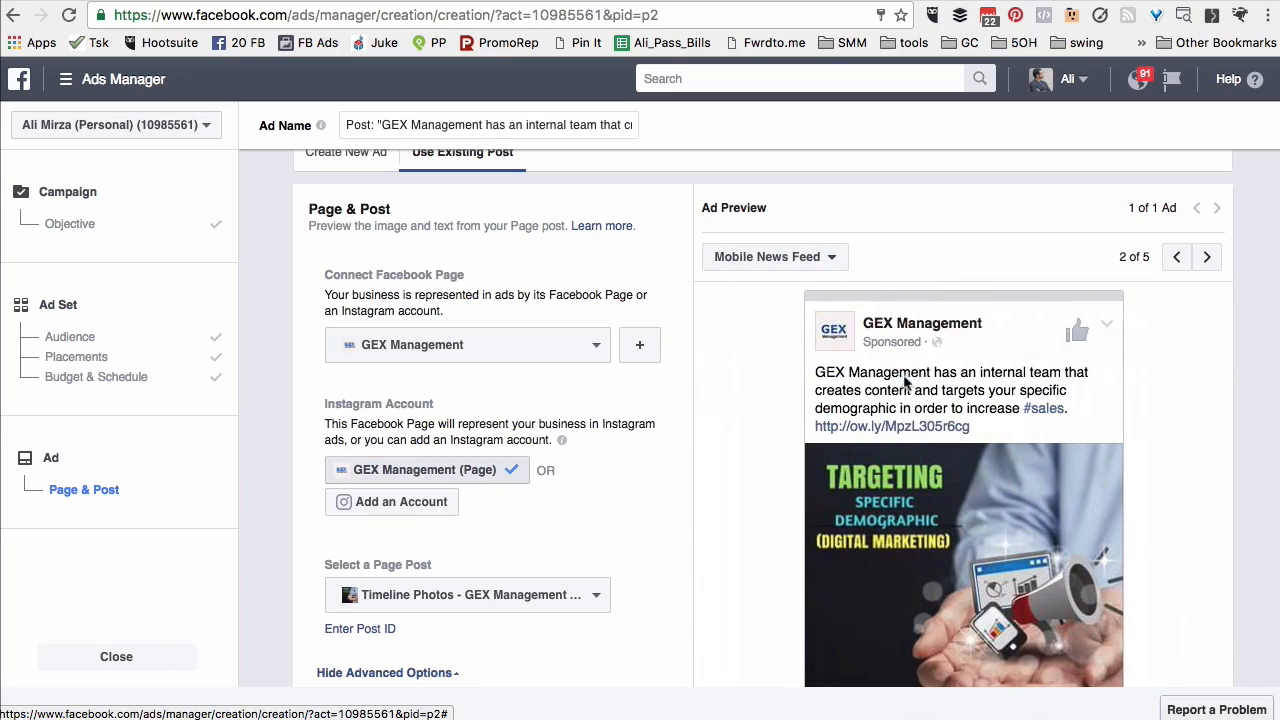
{"action": "scroll", "coordinate": [982, 403], "scroll_direction": "down", "scroll_amount": 1}
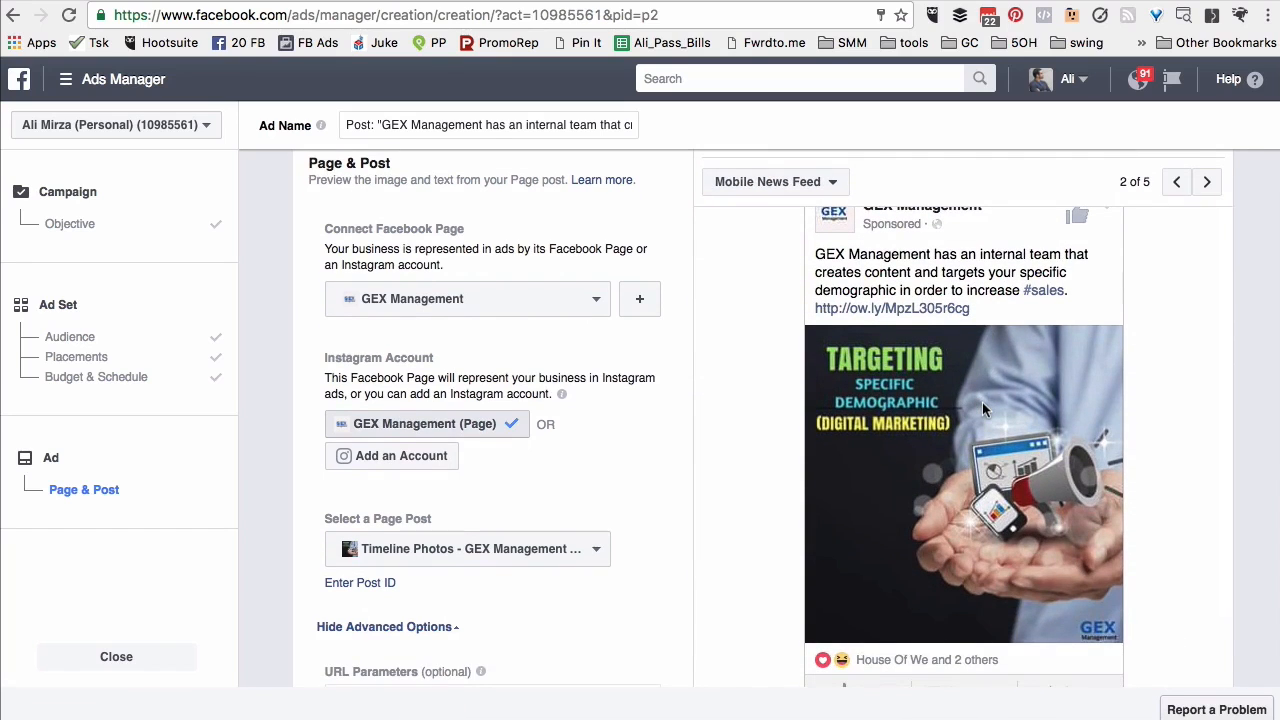
{"action": "left_click", "coordinate": [808, 208]}
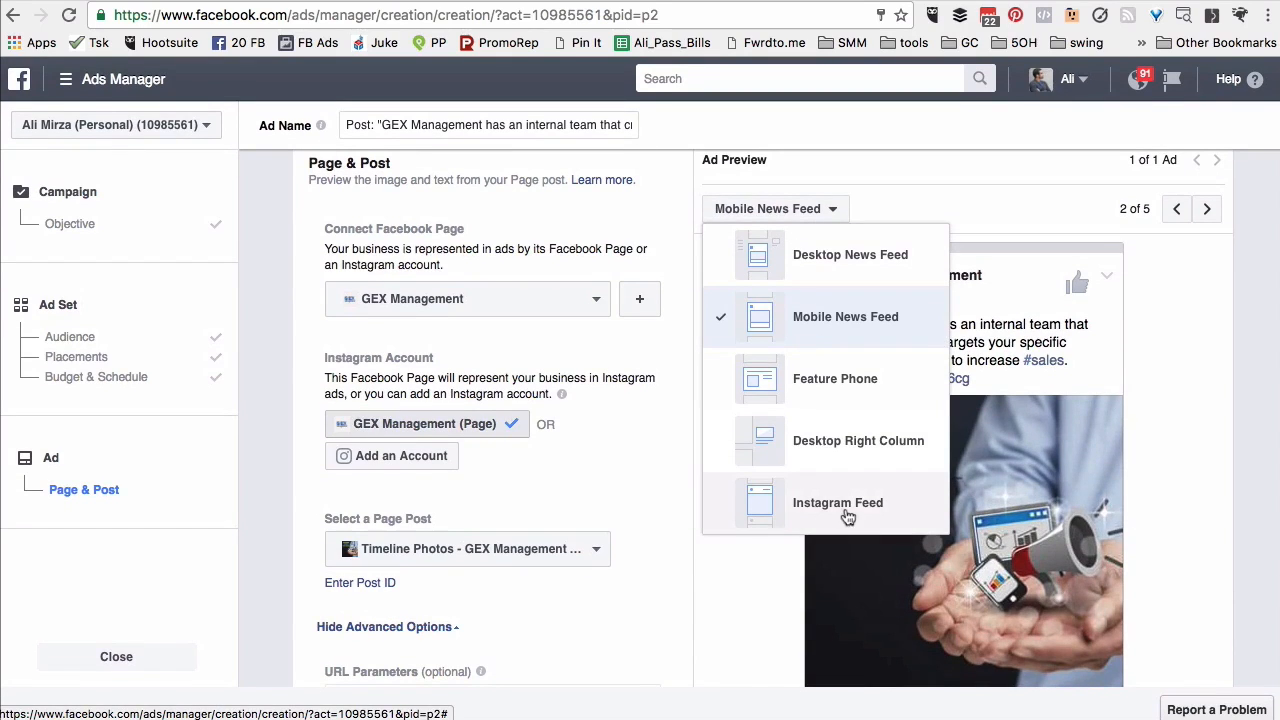
{"action": "left_click", "coordinate": [846, 512]}
{"action": "scroll", "coordinate": [964, 515], "scroll_direction": "down", "scroll_amount": 2}
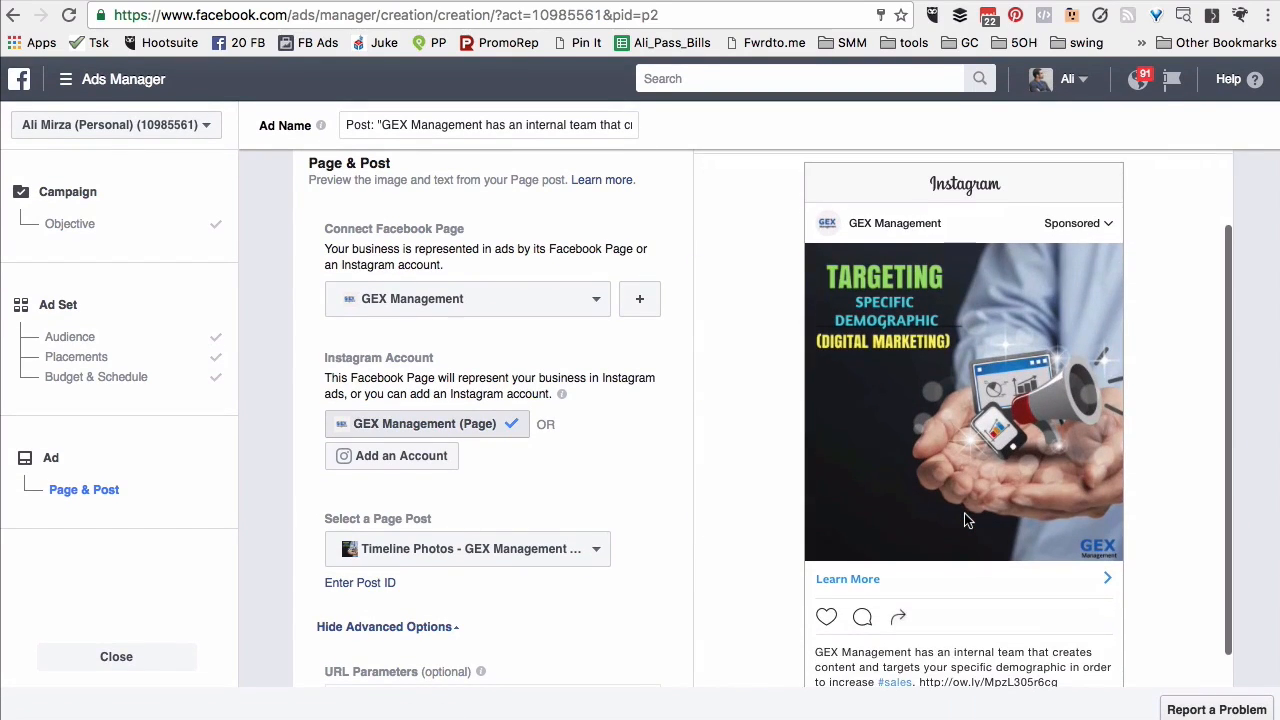
{"action": "scroll", "coordinate": [964, 520], "scroll_direction": "up", "scroll_amount": 1}
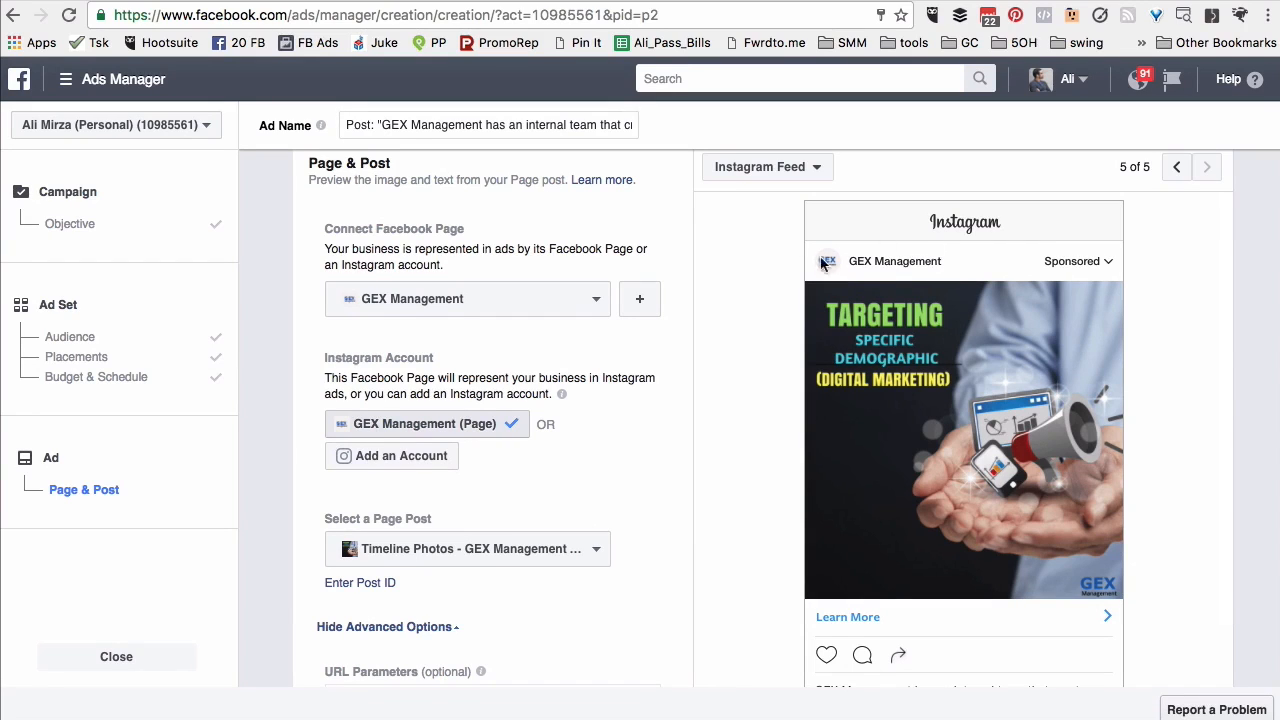
Open the order review and rename the campaign as "gex Post engagement campaign"
{"action": "scroll", "coordinate": [777, 385], "scroll_direction": "down", "scroll_amount": 5}
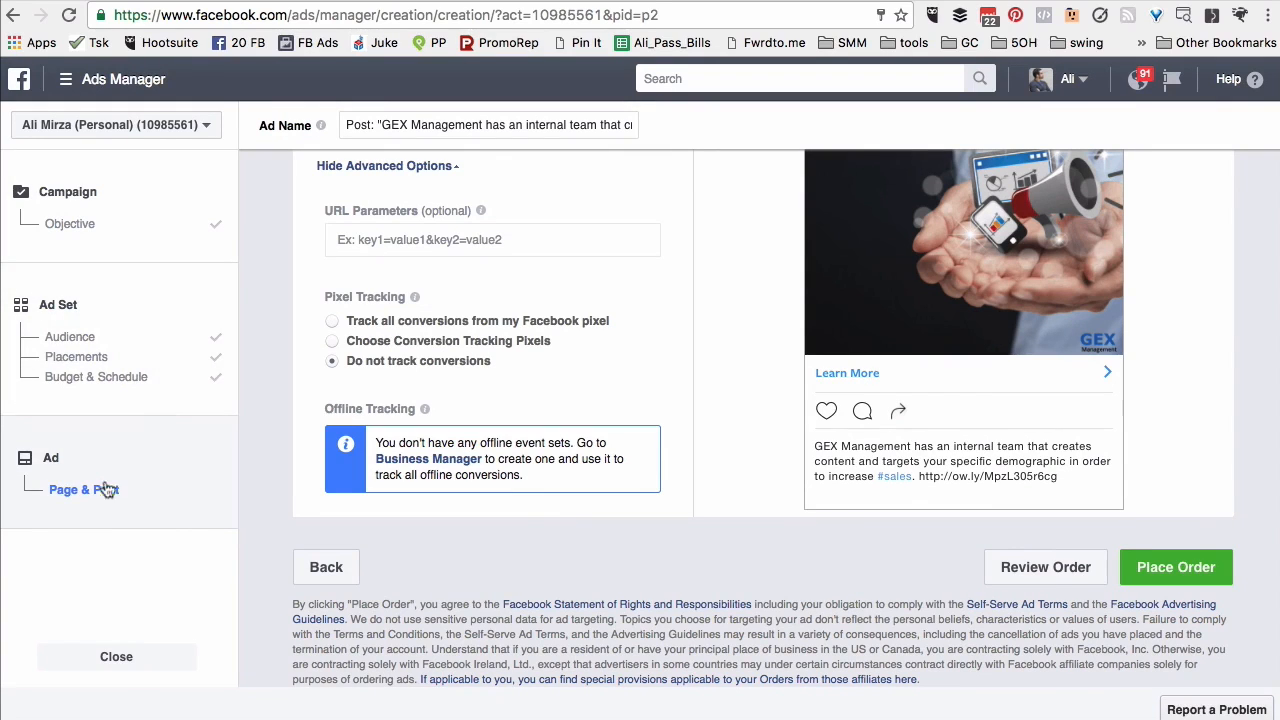
{"action": "left_click", "coordinate": [1040, 570]}
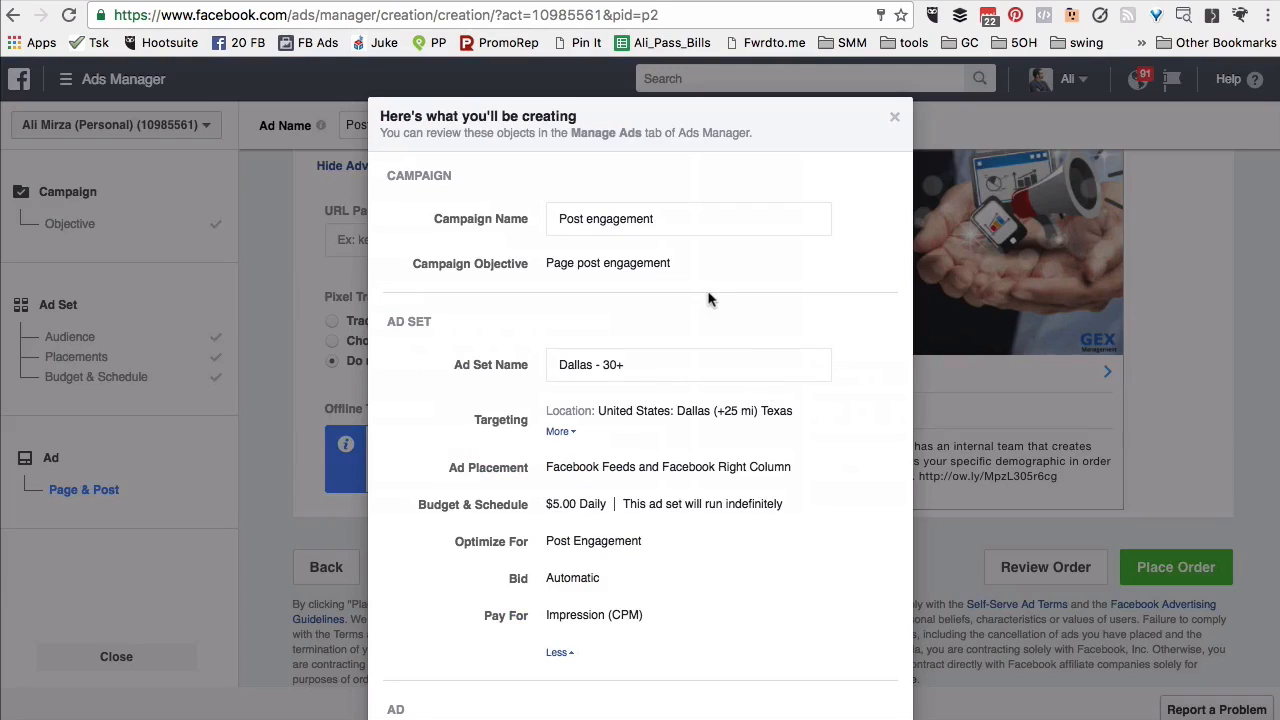
{"action": "double_click", "coordinate": [580, 218]}
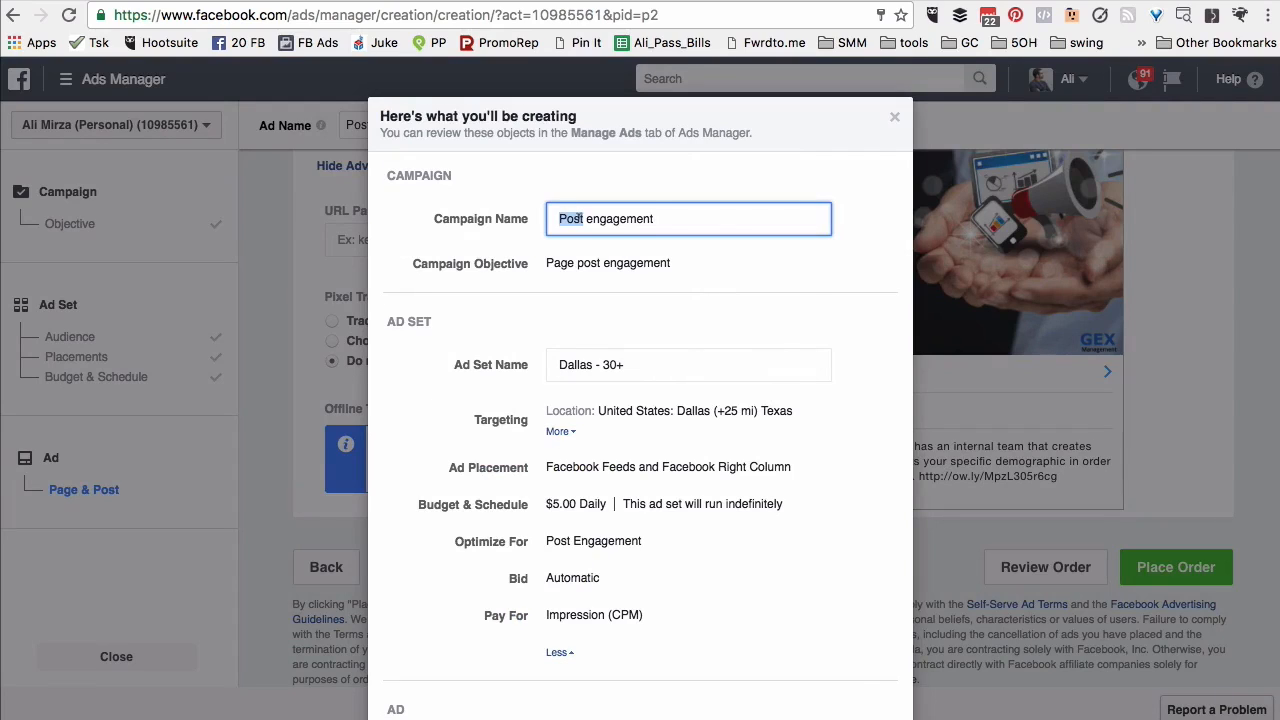
{"action": "left_click", "coordinate": [558, 218]}
{"action": "type", "text": "gex"}
{"action": "left_click", "coordinate": [726, 221]}
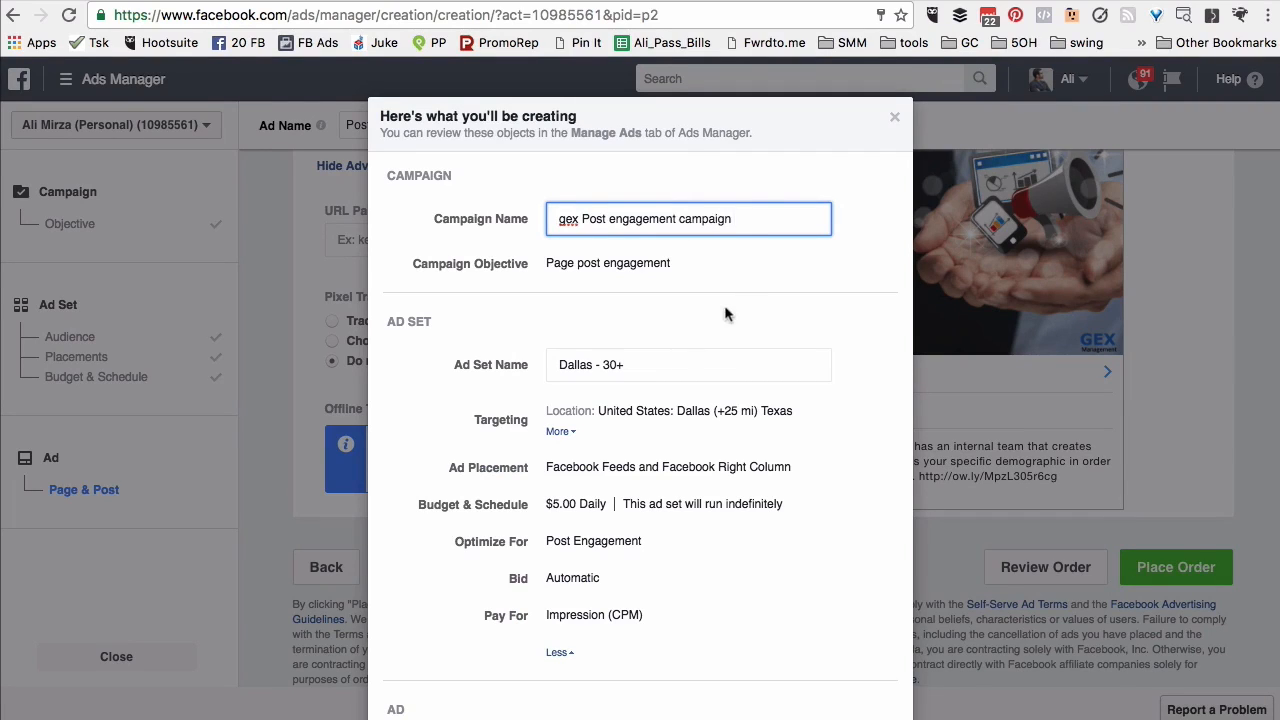
Check the ad set and ad details in the order summary and close it without placing the order
{"action": "scroll", "coordinate": [730, 308], "scroll_direction": "down", "scroll_amount": 3}
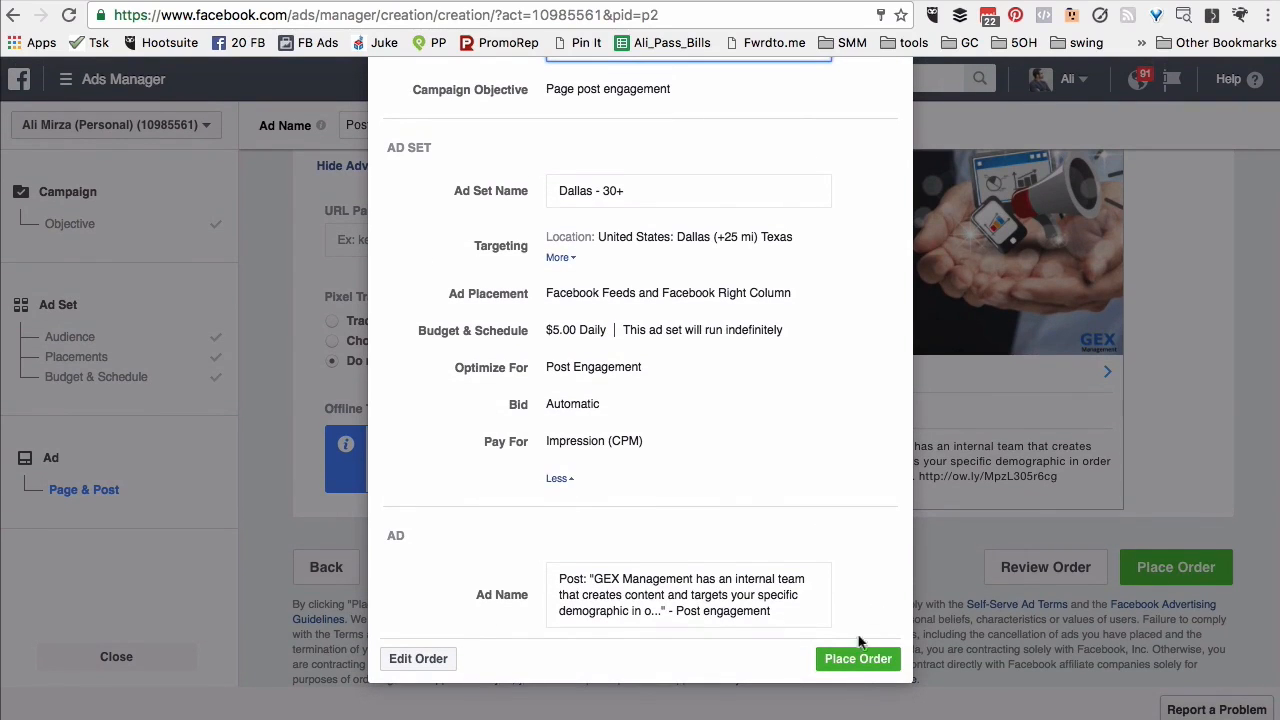
{"action": "scroll", "coordinate": [880, 460], "scroll_direction": "up", "scroll_amount": 5}
{"action": "left_click", "coordinate": [894, 124]}
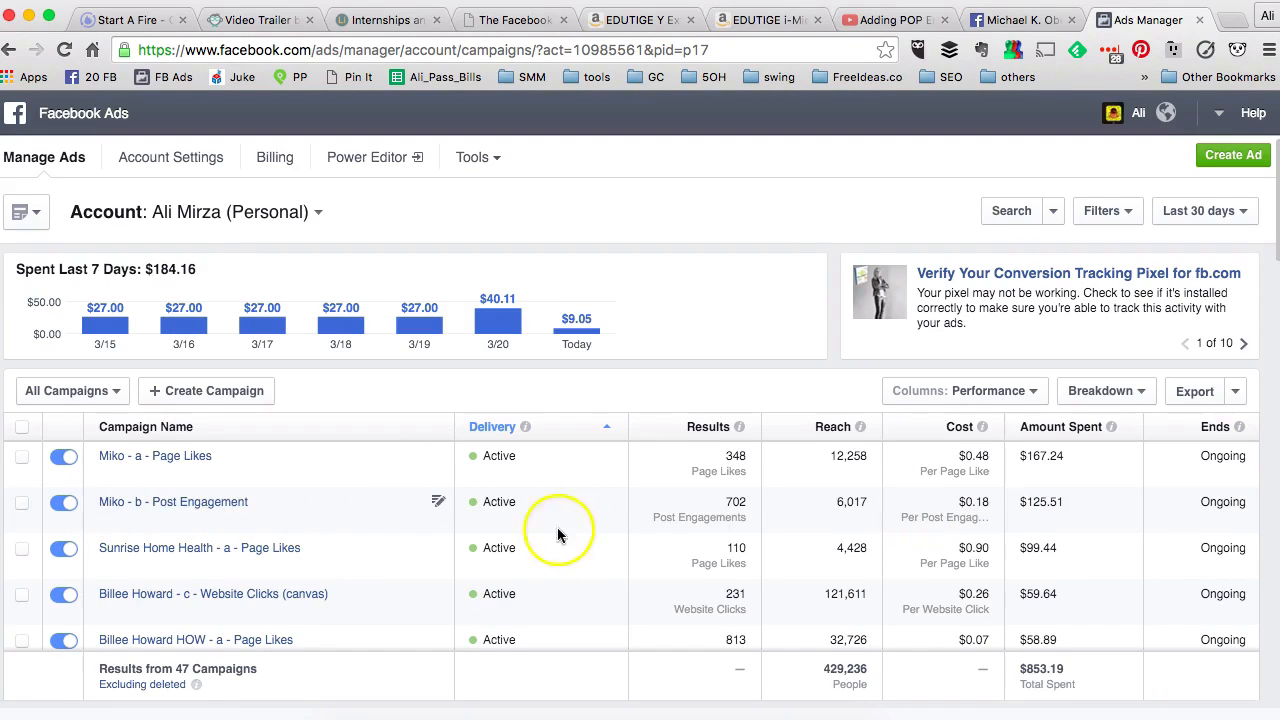
Open the active Post Engagement campaign and examine the performance of its Beverly Hills - 18+ ad set
{"action": "left_click", "coordinate": [218, 503]}
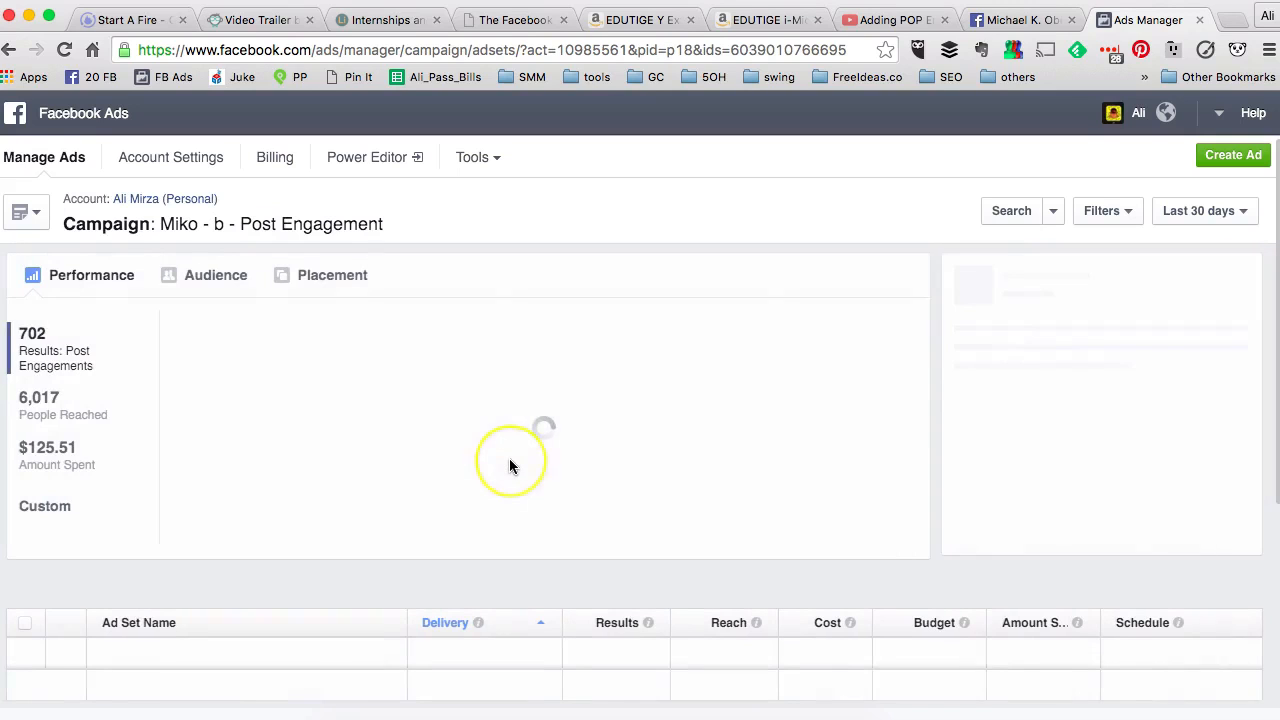
{"action": "scroll", "coordinate": [509, 440], "scroll_direction": "down", "scroll_amount": 3}
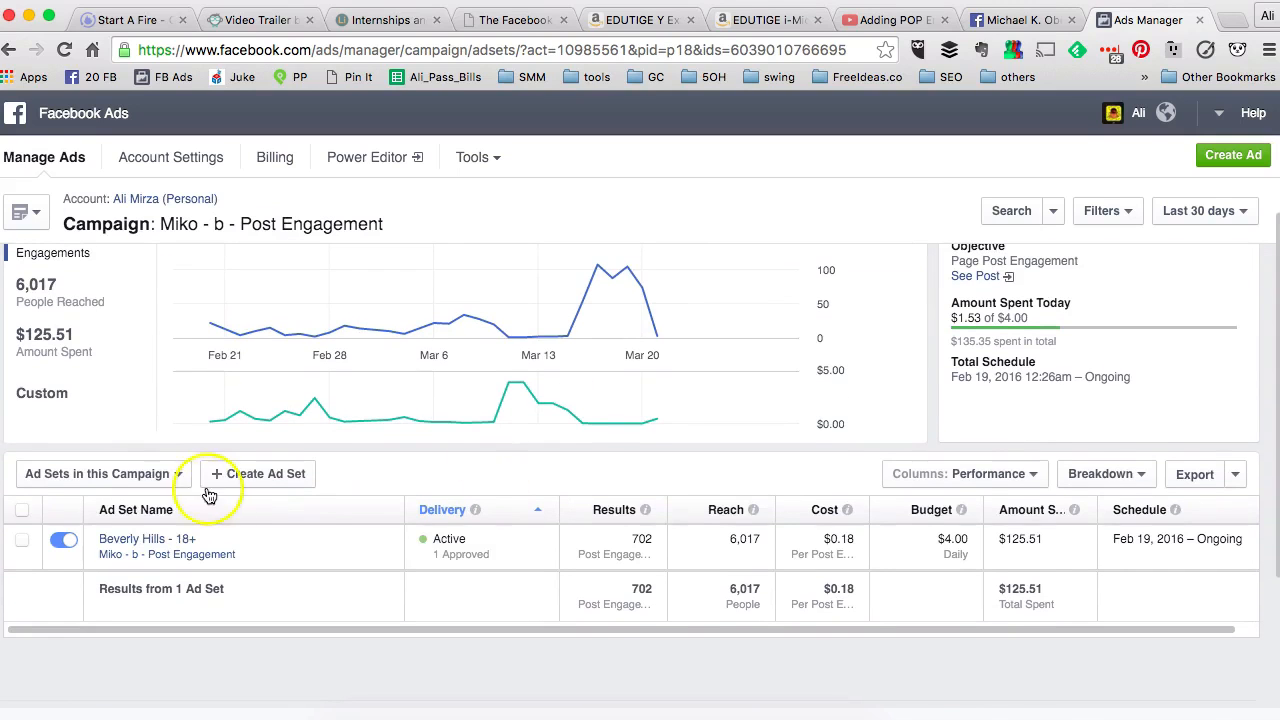
{"action": "left_click", "coordinate": [385, 541]}
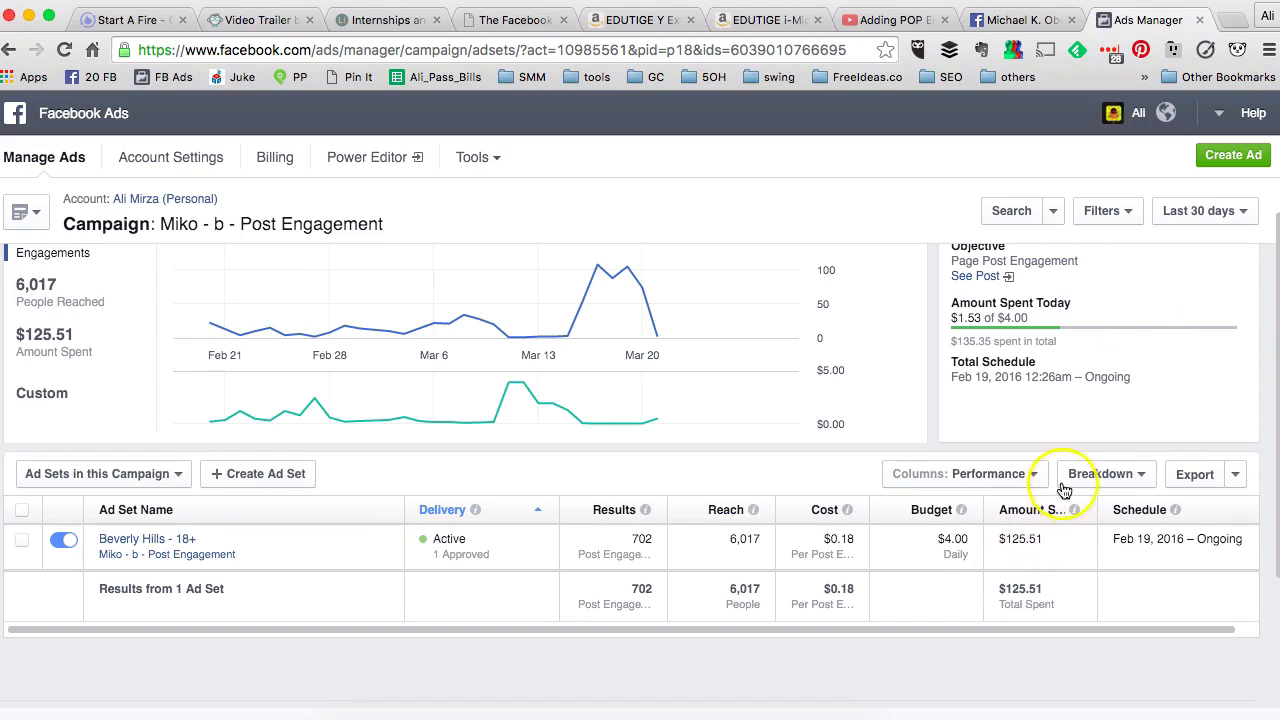
Check the date range options for the campaign results and close them without changing the range
{"action": "left_click", "coordinate": [1196, 212]}
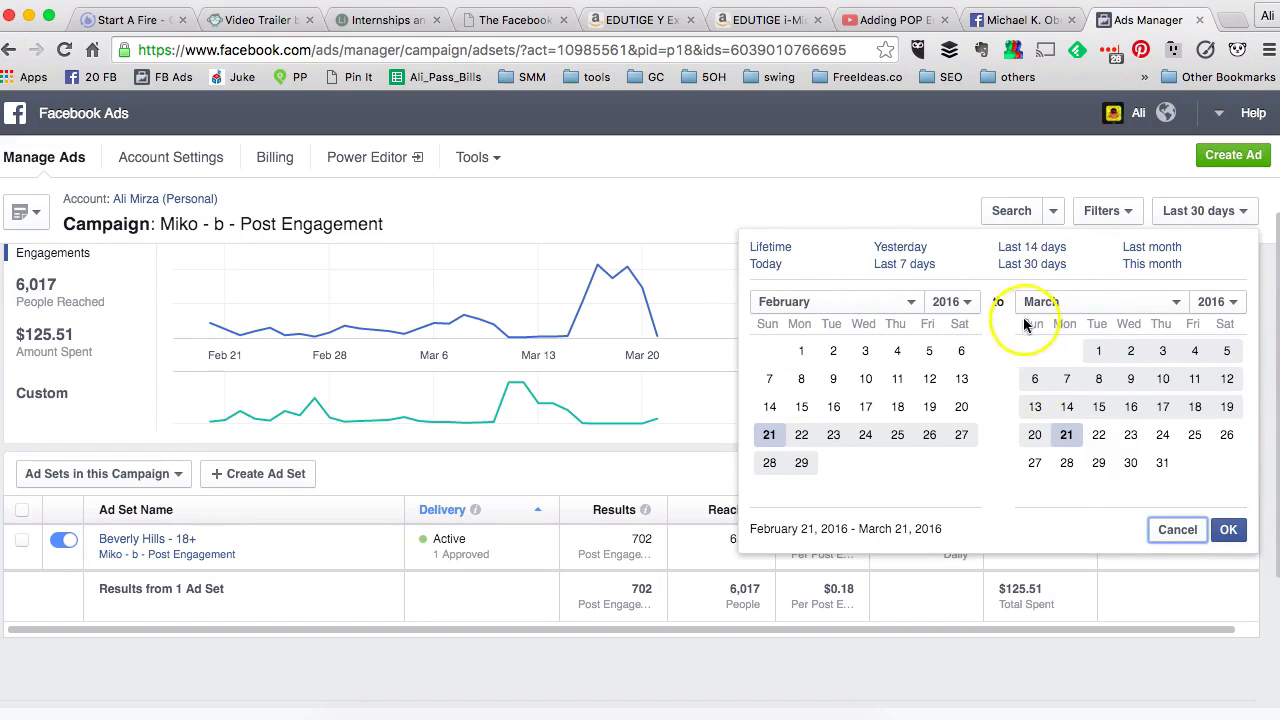
{"action": "left_click", "coordinate": [1166, 532]}
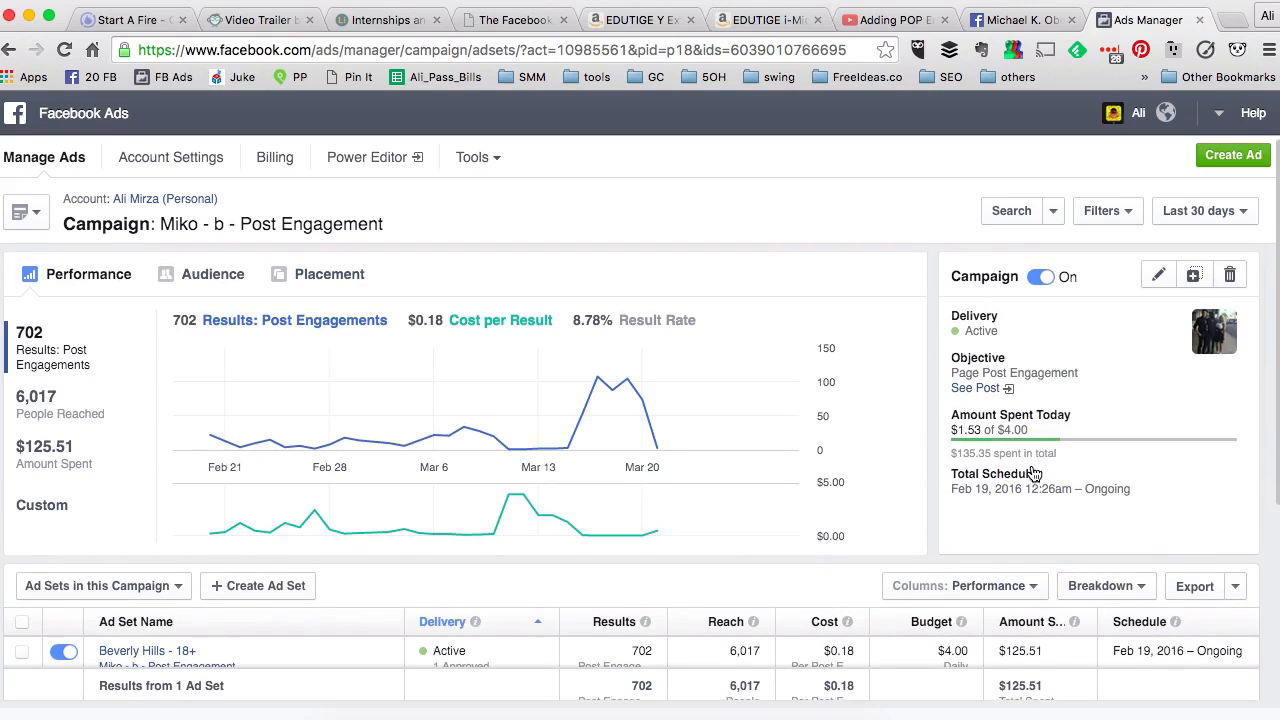
{"action": "scroll", "coordinate": [1034, 474], "scroll_direction": "down", "scroll_amount": 2}
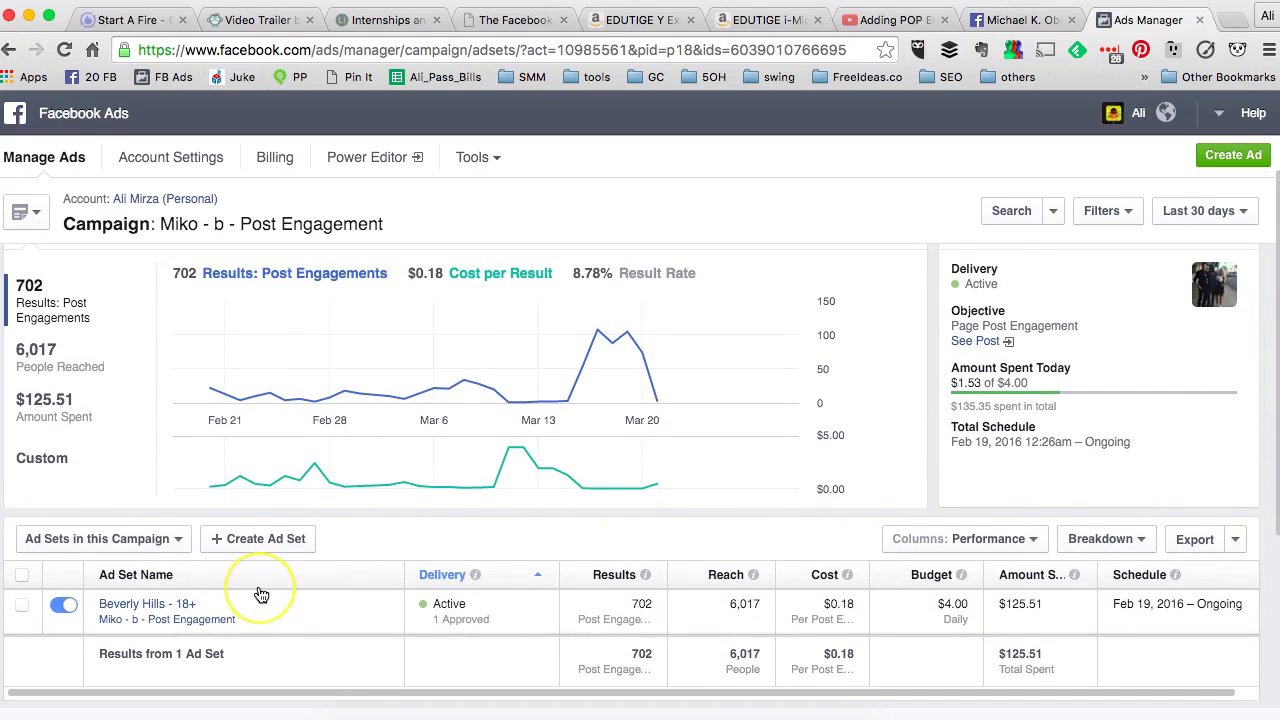
{"action": "scroll", "coordinate": [260, 595], "scroll_direction": "up", "scroll_amount": 2}
Open the Beverly Hills - 18+ ad set of this campaign for editing
{"action": "scroll", "coordinate": [260, 595], "scroll_direction": "down", "scroll_amount": 3}
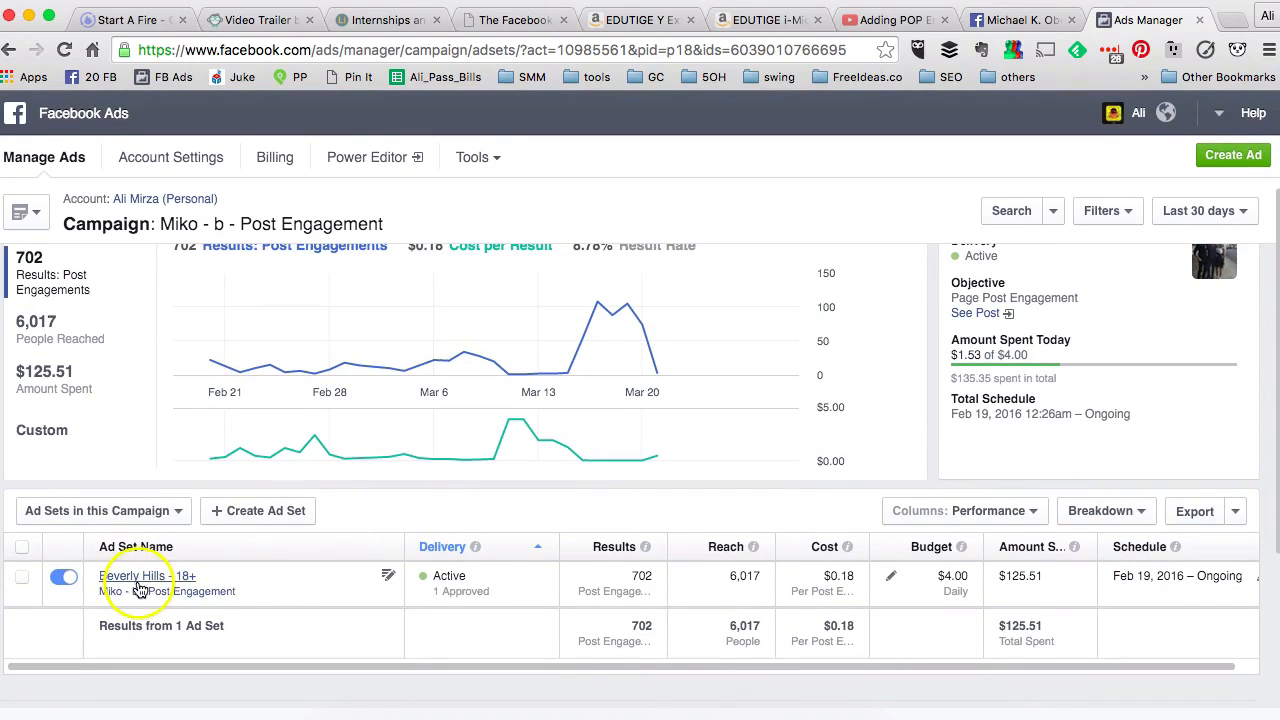
{"action": "left_click", "coordinate": [143, 577]}
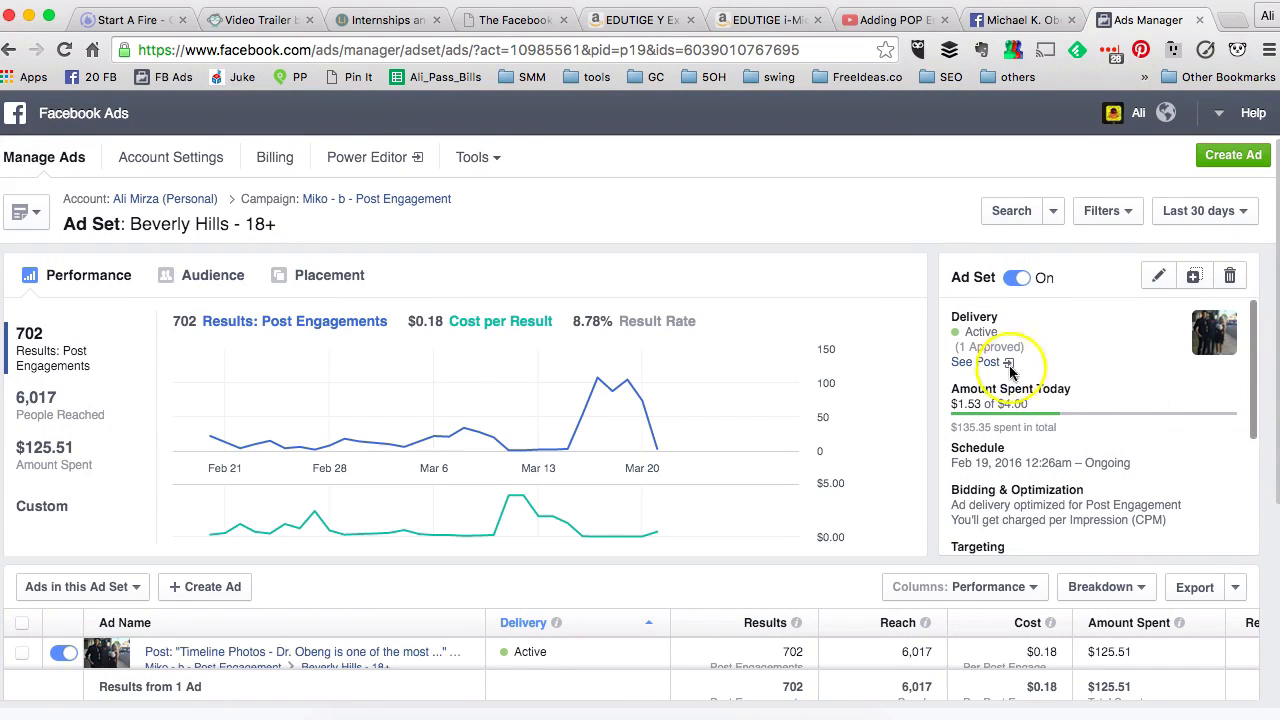
{"action": "left_click", "coordinate": [1162, 277]}
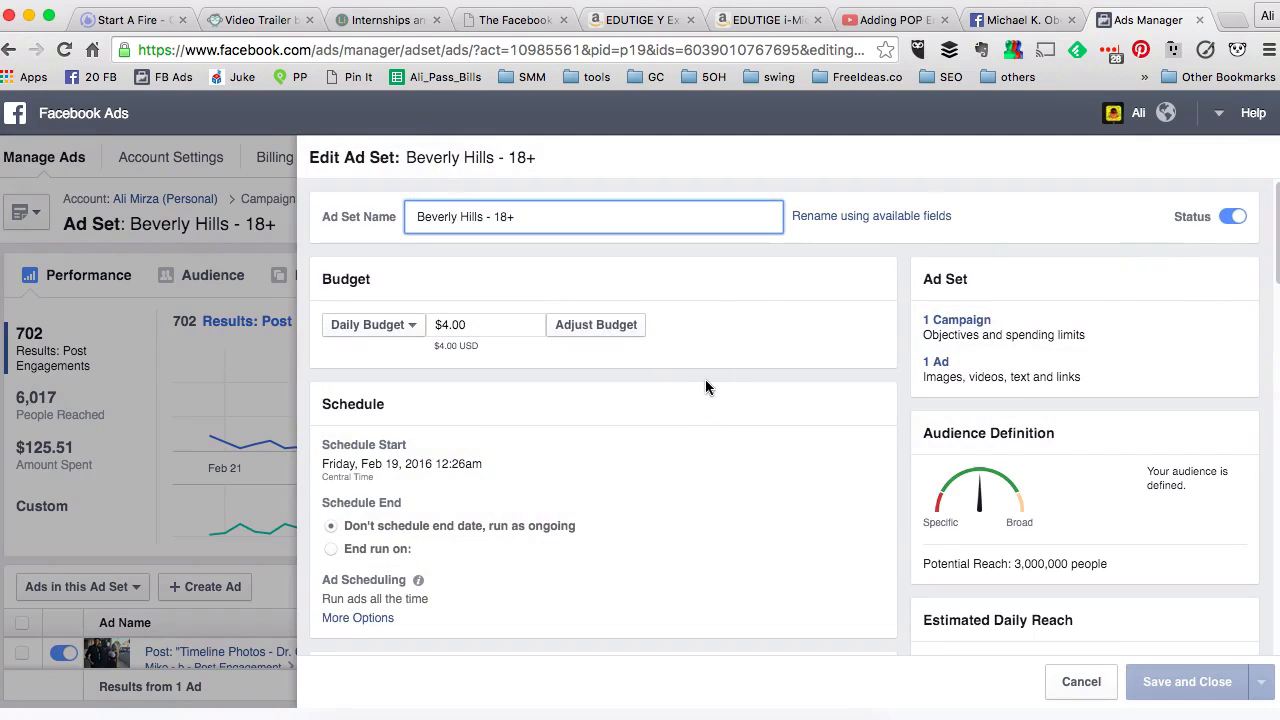
Examine the ad set's budget, schedule, audience, detailed targeting, connection and placement settings
{"action": "scroll", "coordinate": [705, 387], "scroll_direction": "down", "scroll_amount": 6}
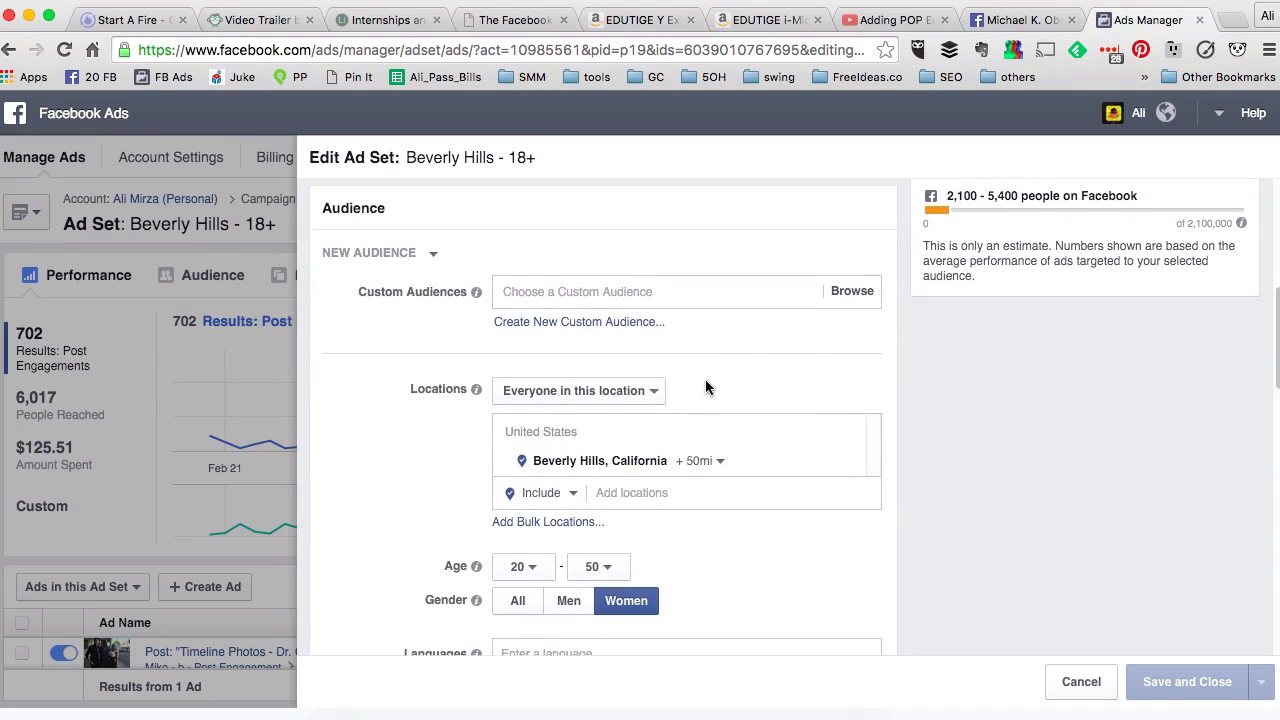
{"action": "scroll", "coordinate": [705, 387], "scroll_direction": "up", "scroll_amount": 6}
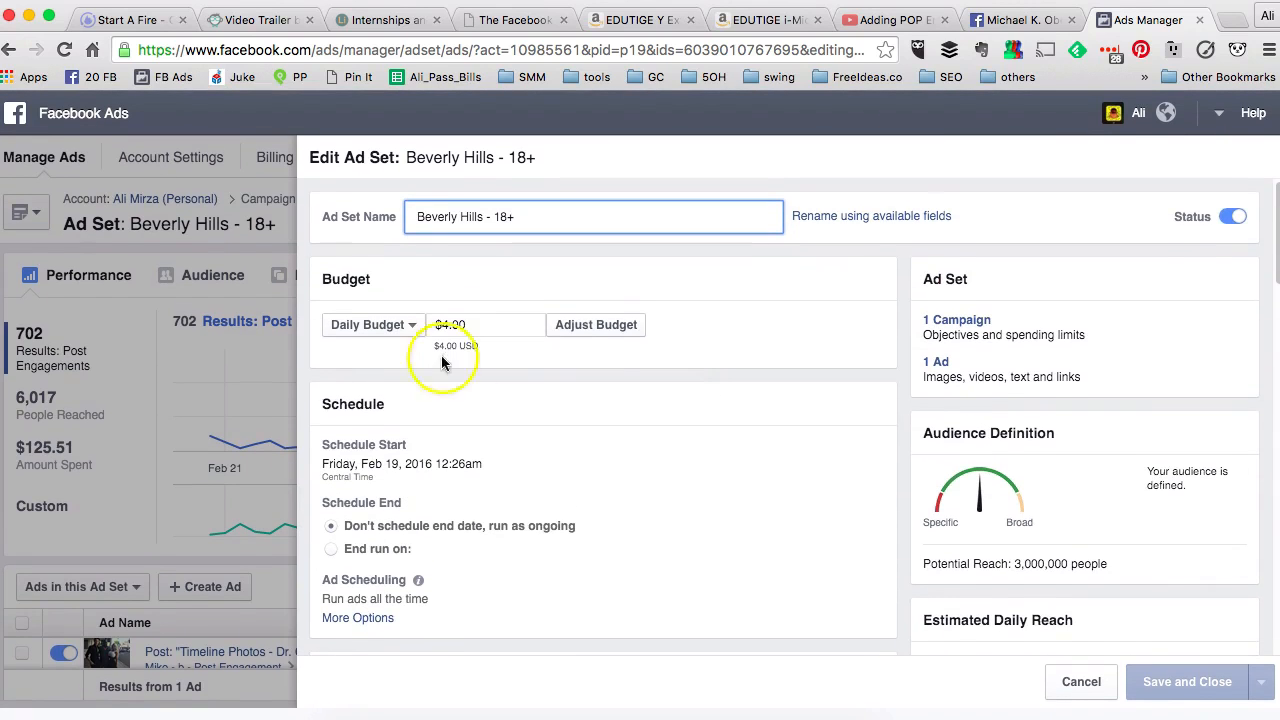
{"action": "scroll", "coordinate": [595, 430], "scroll_direction": "down", "scroll_amount": 2}
{"action": "scroll", "coordinate": [595, 435], "scroll_direction": "down", "scroll_amount": 1}
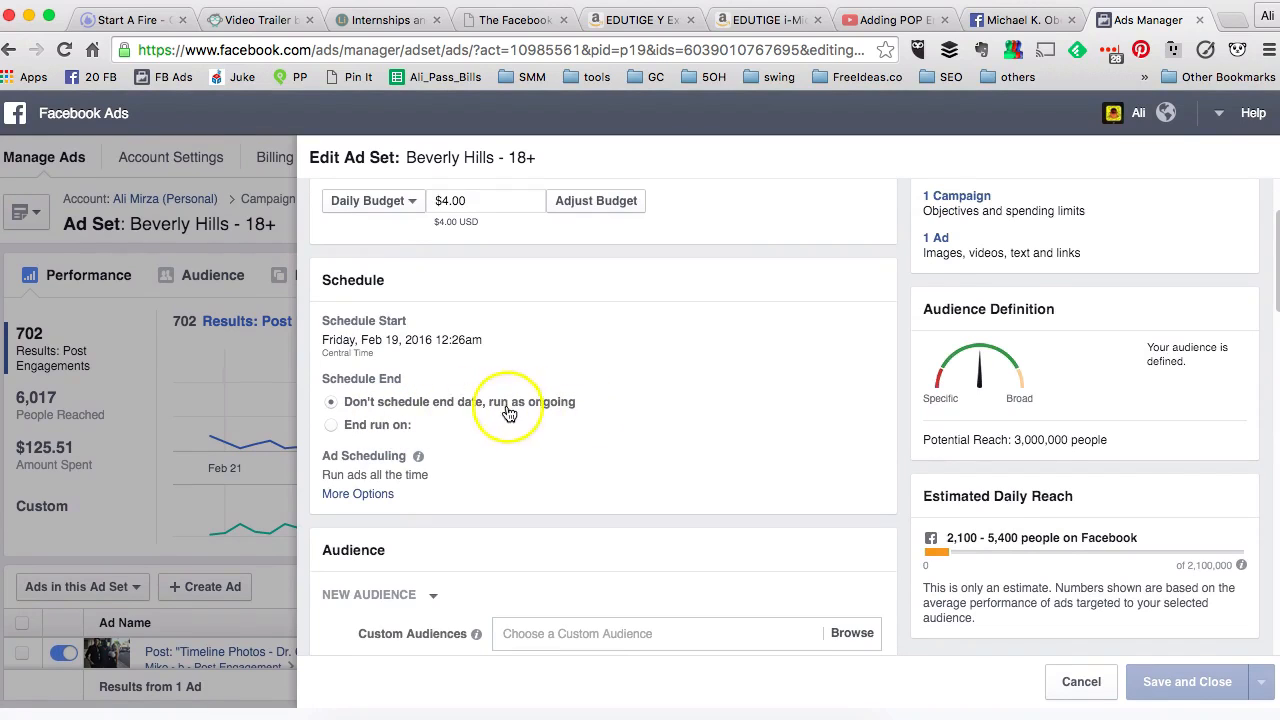
{"action": "scroll", "coordinate": [612, 400], "scroll_direction": "down", "scroll_amount": 7}
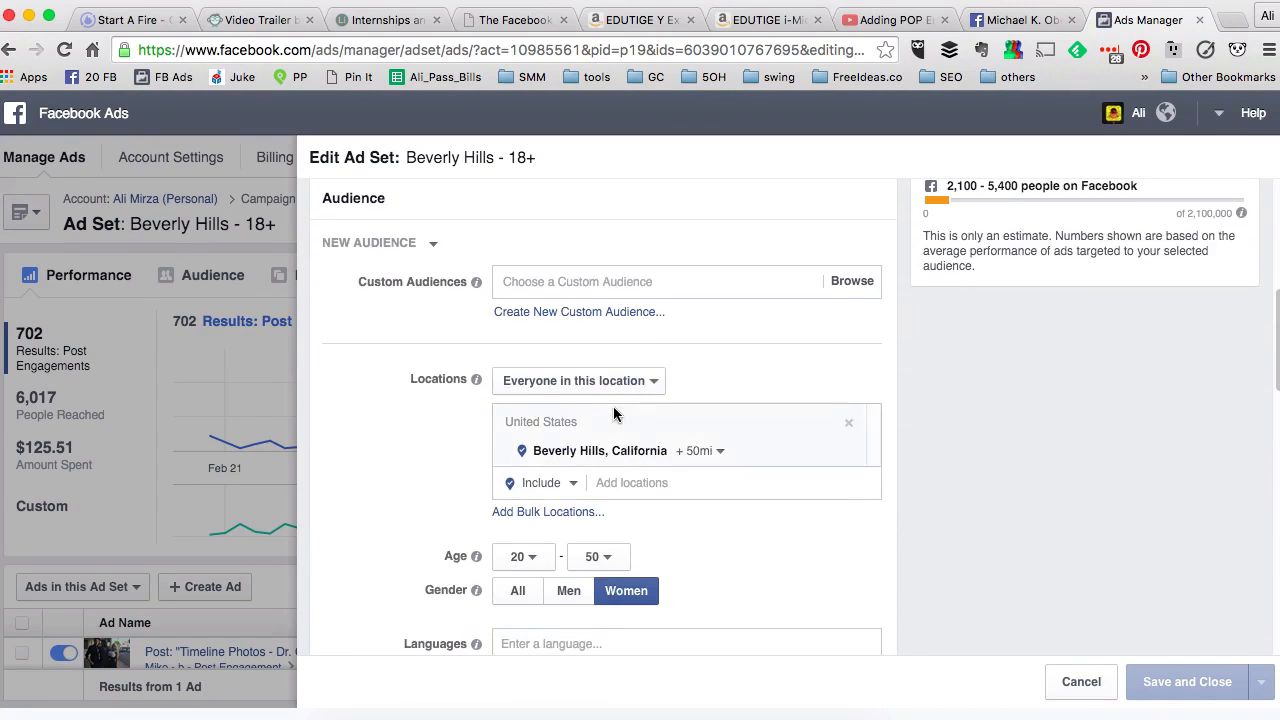
{"action": "scroll", "coordinate": [614, 413], "scroll_direction": "down", "scroll_amount": 2}
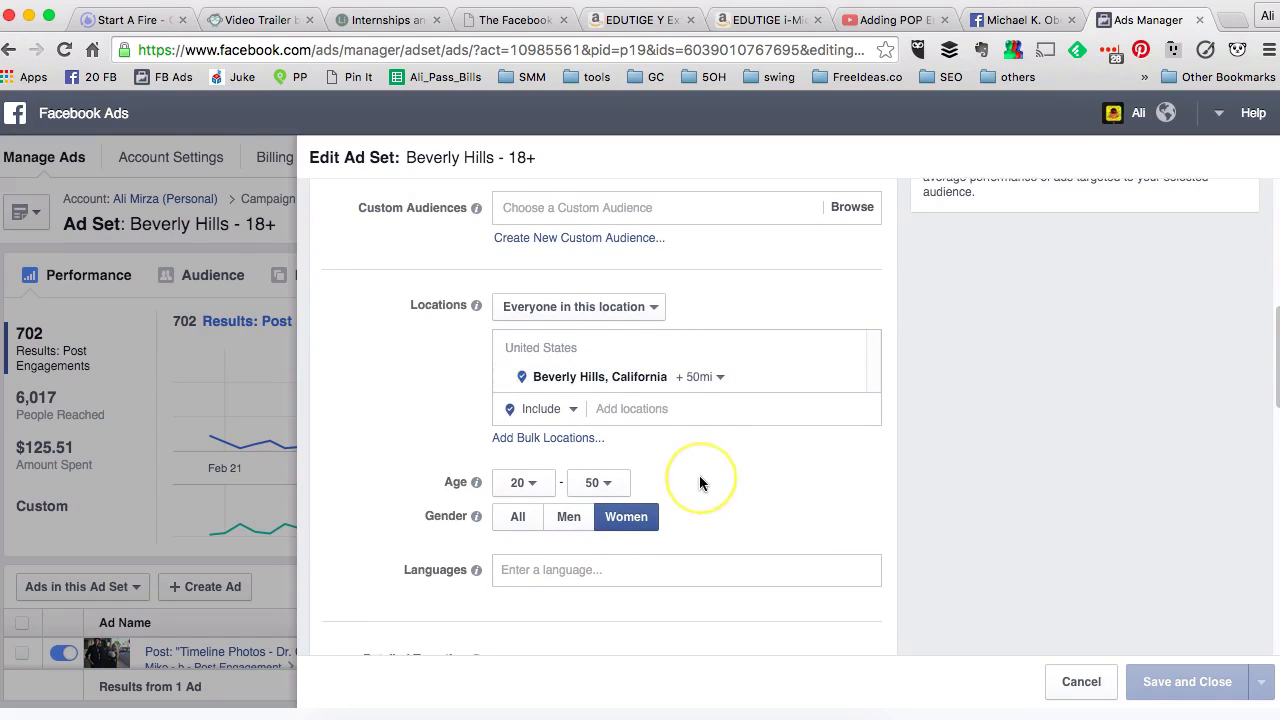
{"action": "scroll", "coordinate": [699, 483], "scroll_direction": "down", "scroll_amount": 7}
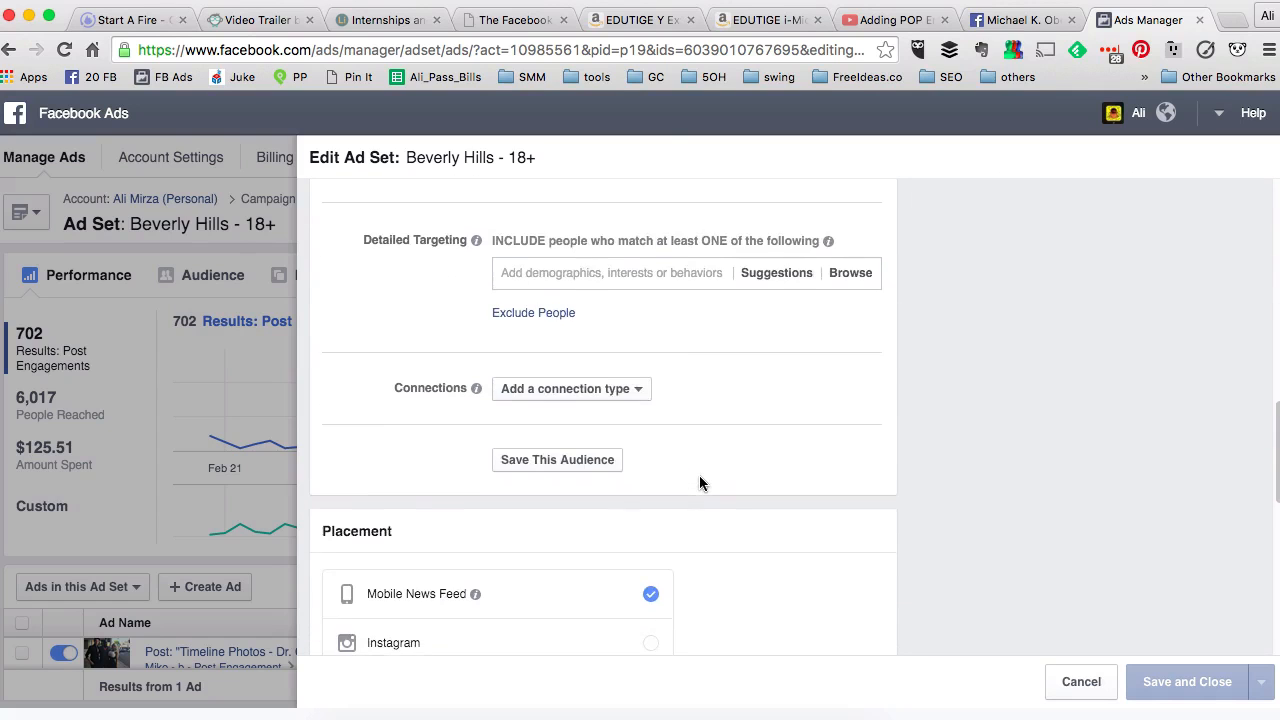
{"action": "scroll", "coordinate": [699, 476], "scroll_direction": "down", "scroll_amount": 4}
{"action": "scroll", "coordinate": [699, 476], "scroll_direction": "up", "scroll_amount": 6}
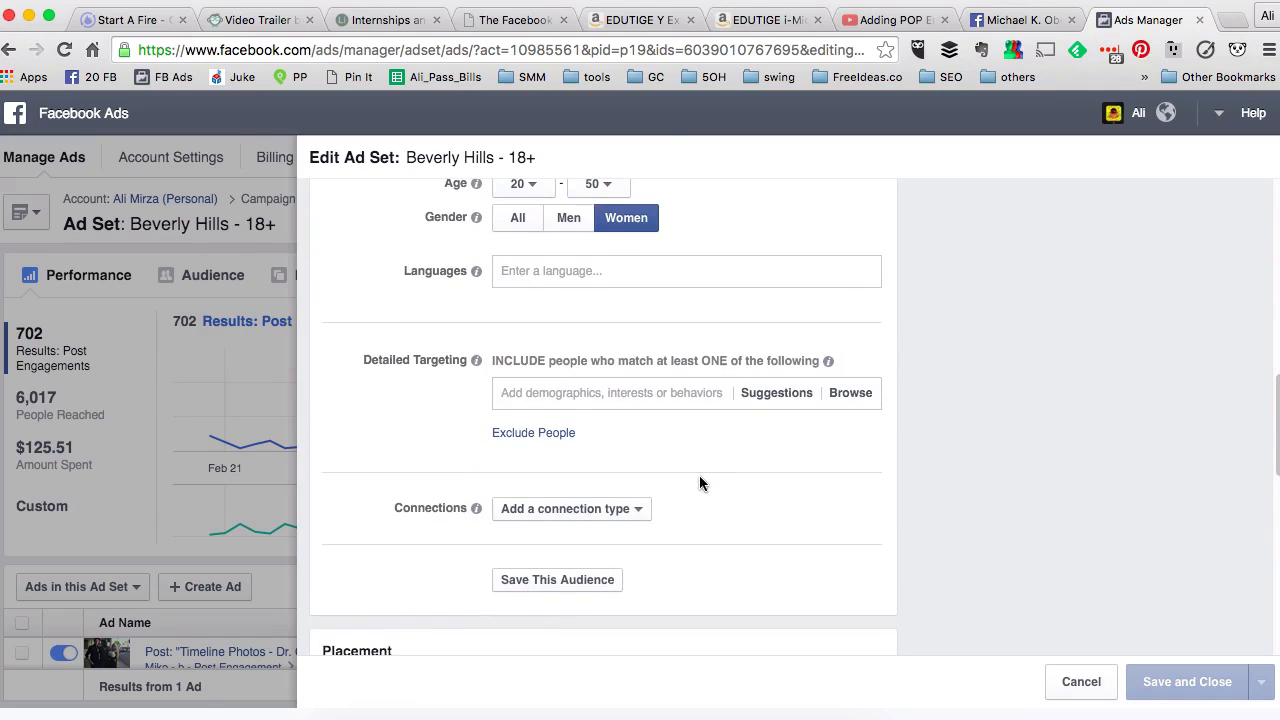
Add the Plastic Surgery field of study and the American Society of Plastic Surgeons interest to the detailed targeting
{"action": "left_click", "coordinate": [594, 398]}
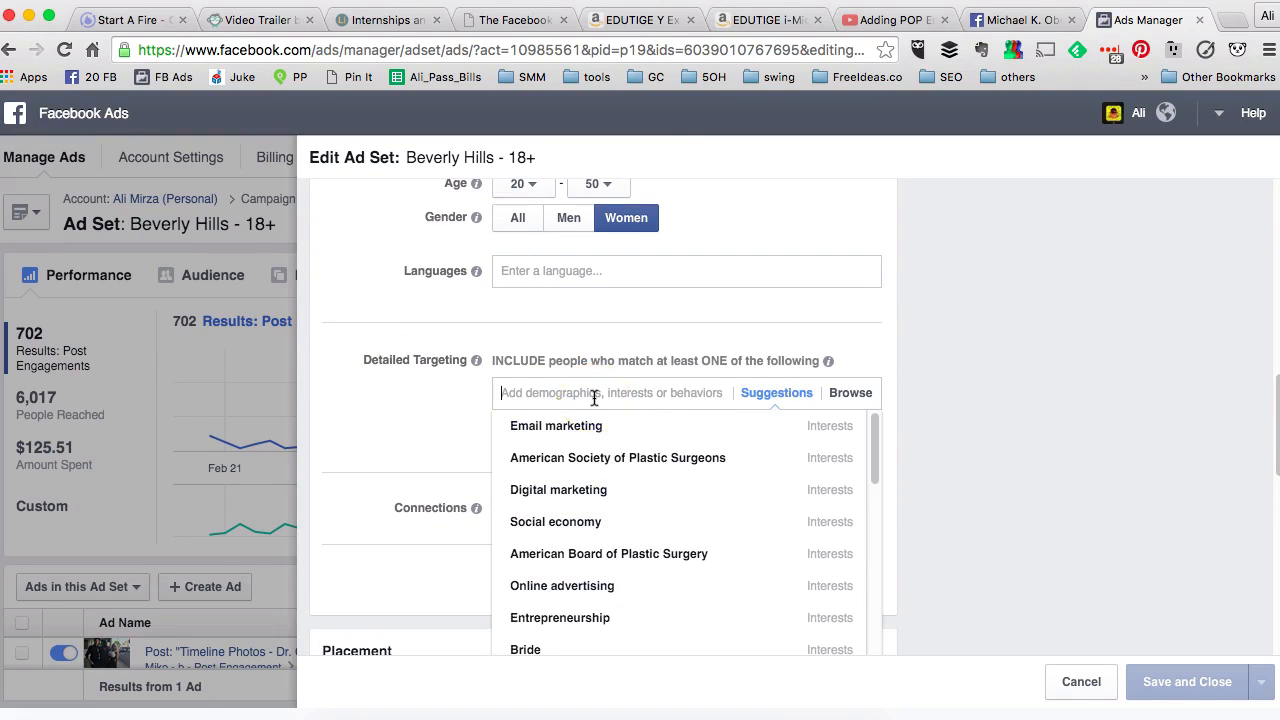
{"action": "type", "text": "plast"}
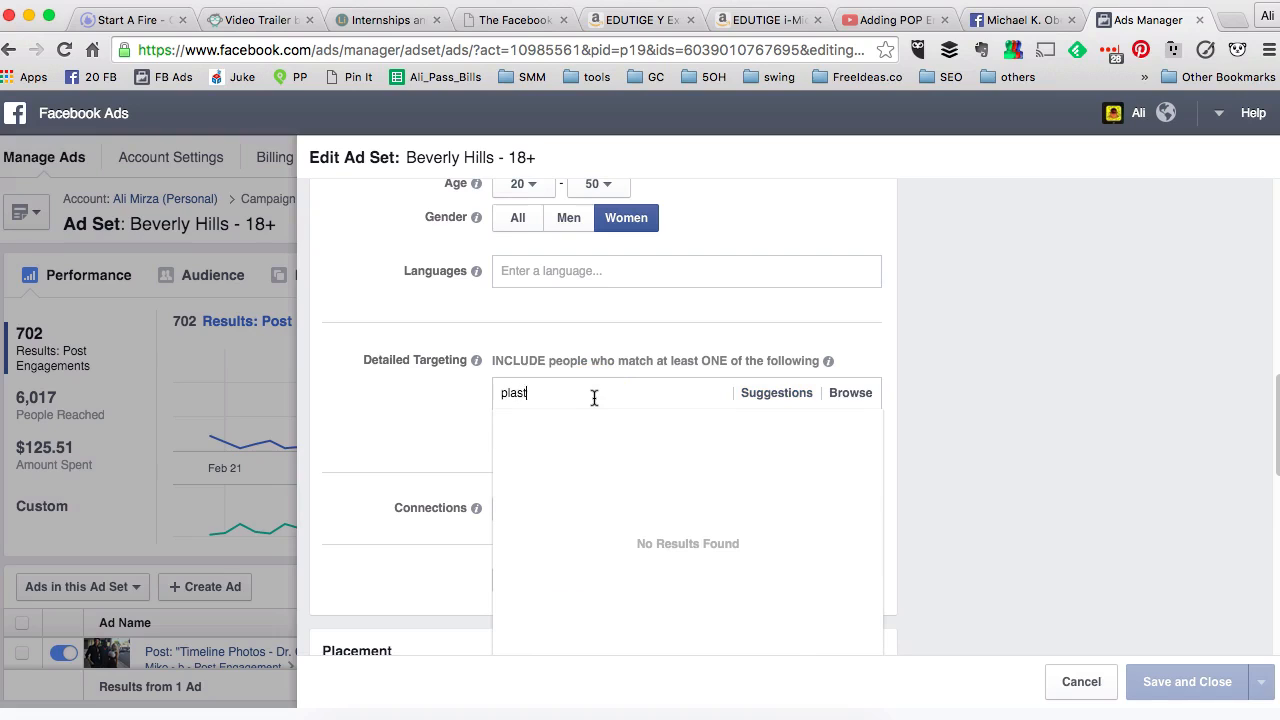
{"action": "type", "text": "ic surge"}
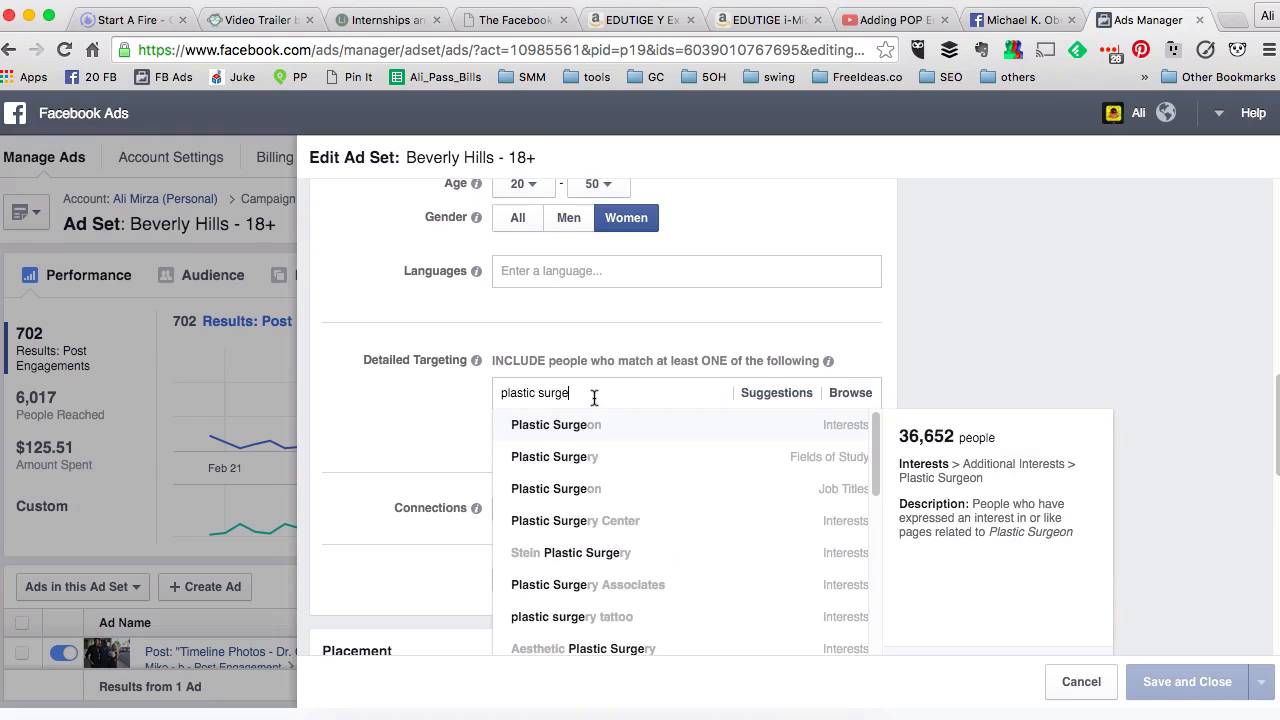
{"action": "left_click", "coordinate": [587, 456]}
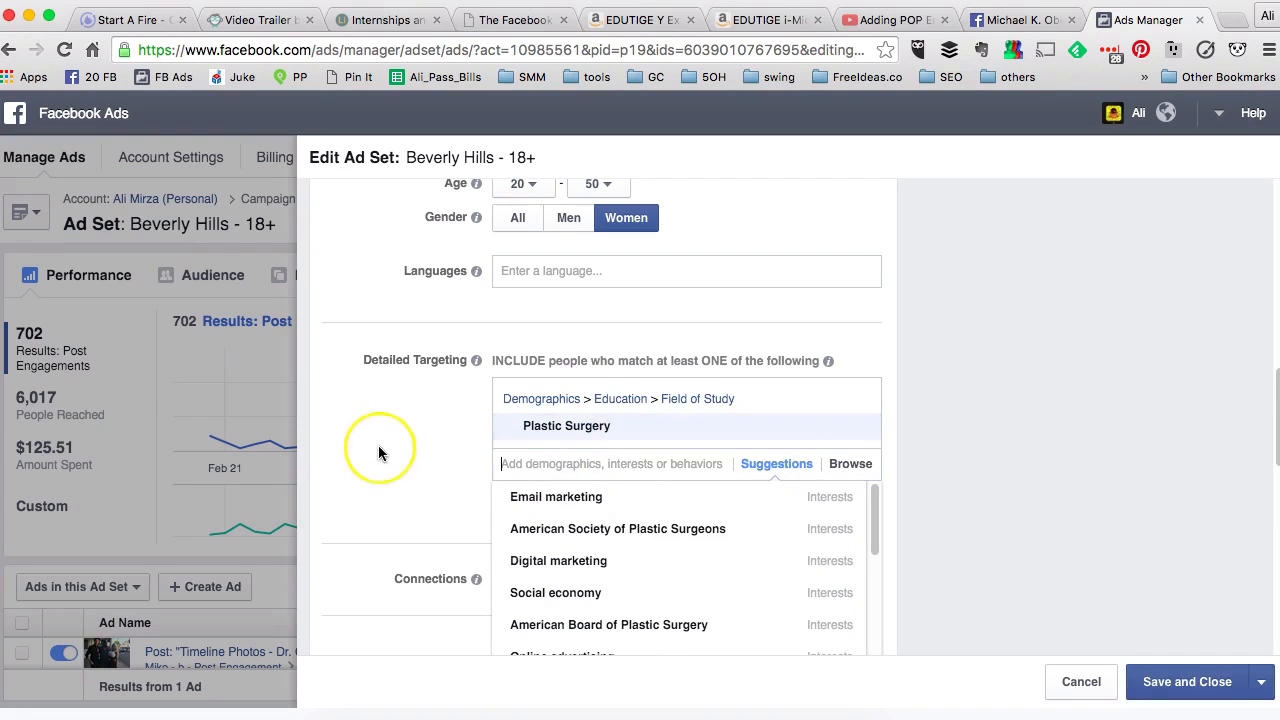
{"action": "scroll", "coordinate": [378, 450], "scroll_direction": "down", "scroll_amount": 1}
{"action": "scroll", "coordinate": [378, 453], "scroll_direction": "down", "scroll_amount": 1}
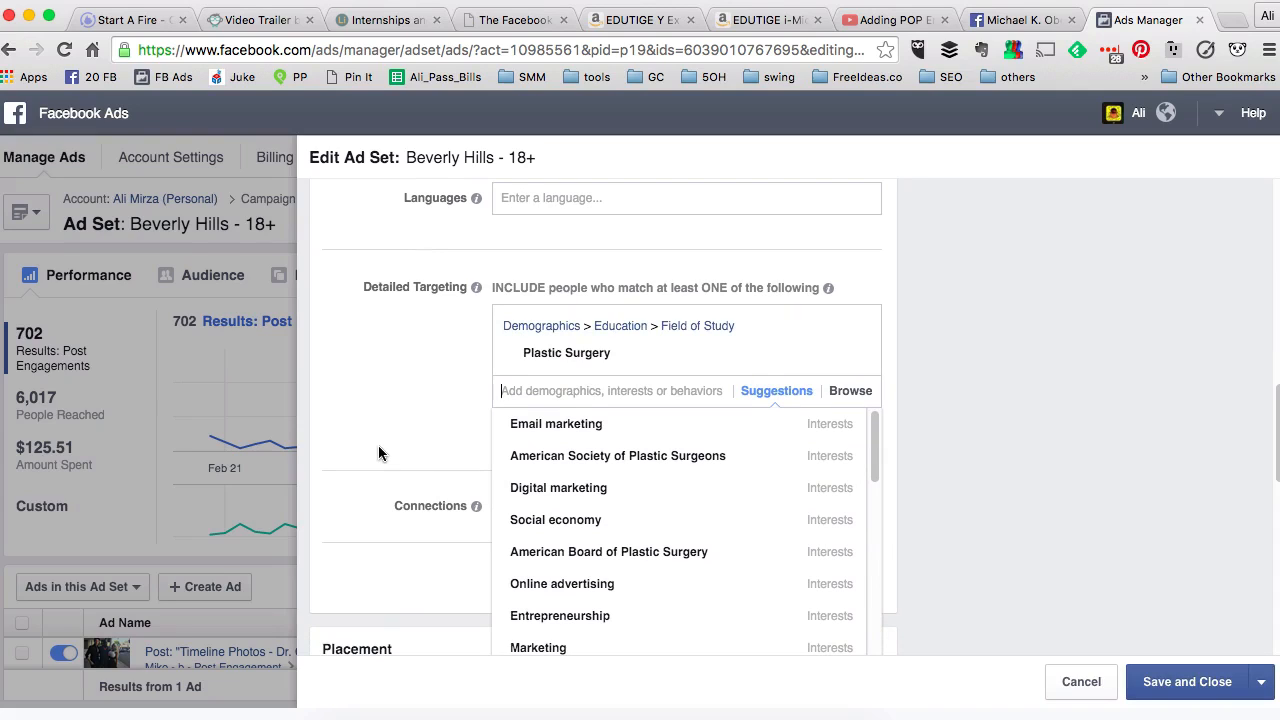
{"action": "left_click", "coordinate": [612, 456]}
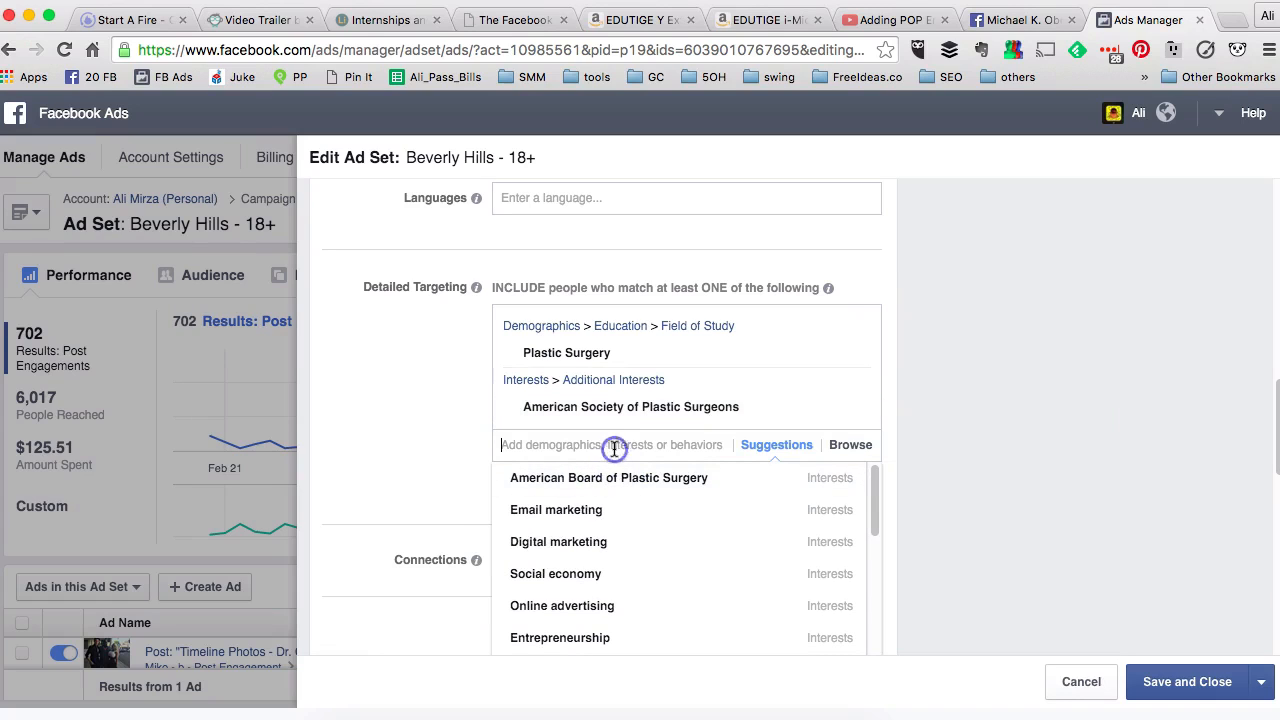
Add the Beauty interest and the Fitness purchase behavior to the detailed targeting and check the audience definition
{"action": "type", "text": "beauty"}
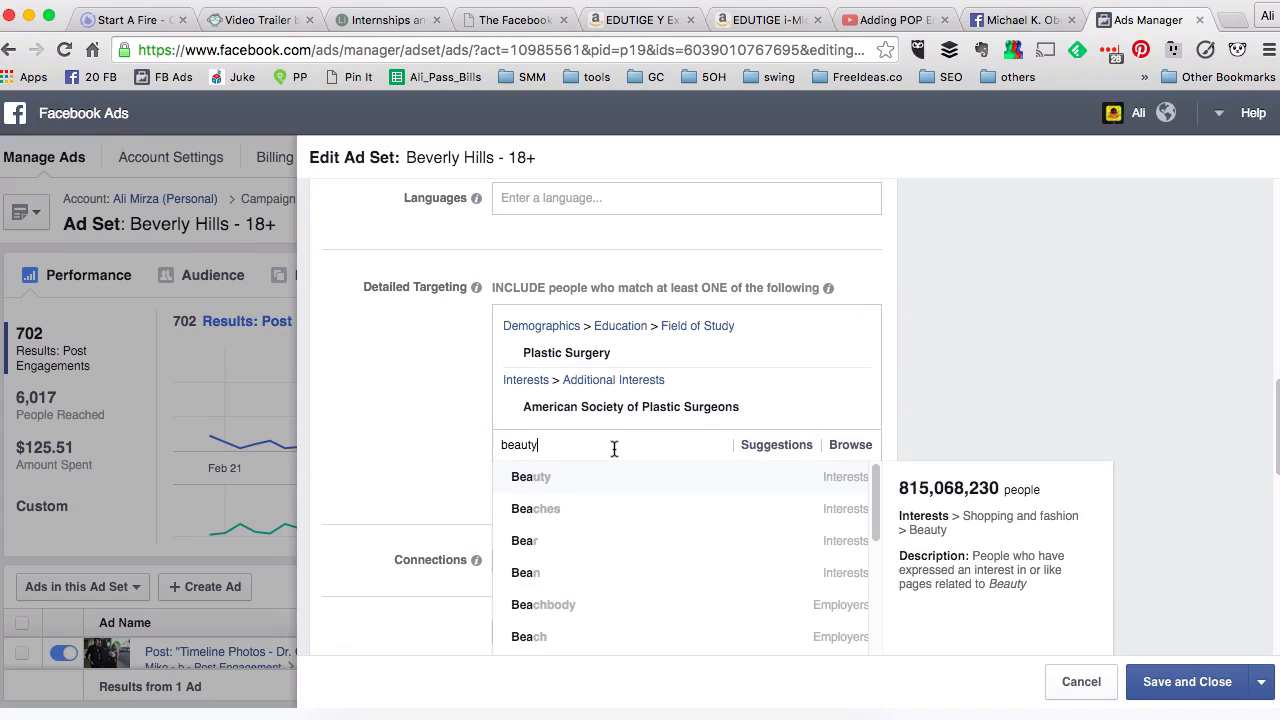
{"action": "left_click", "coordinate": [594, 475]}
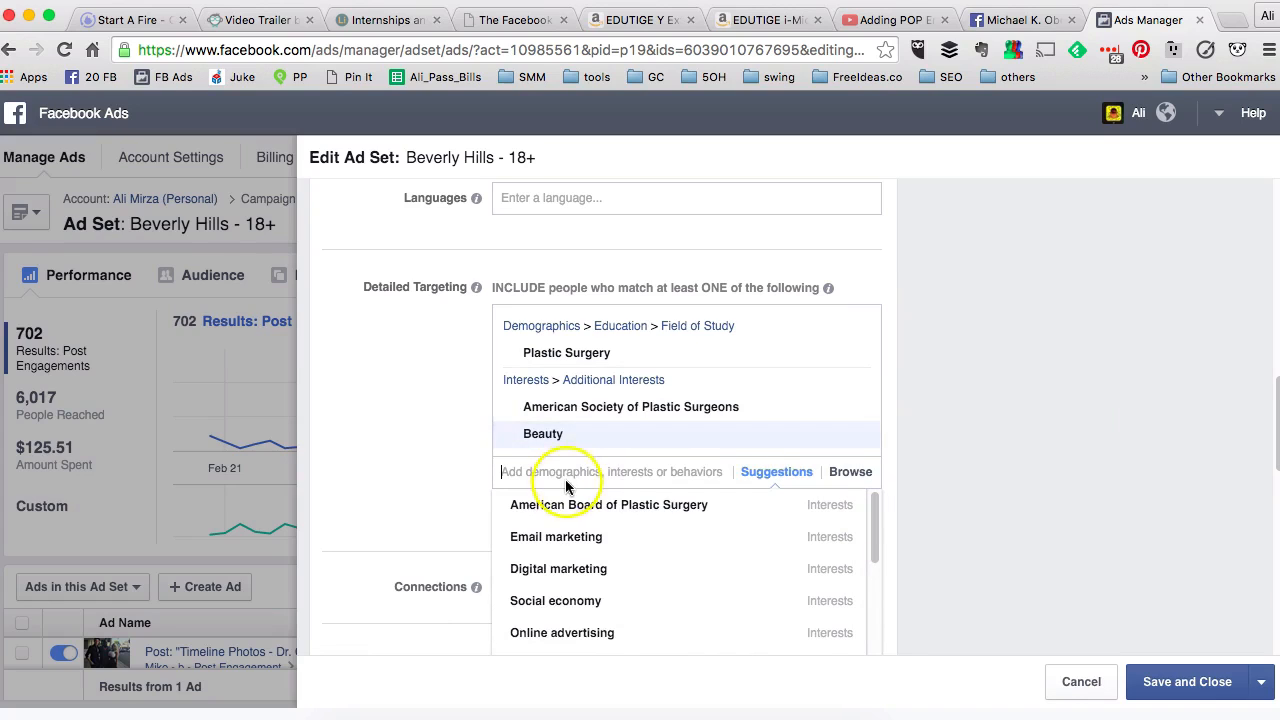
{"action": "type", "text": "f"}
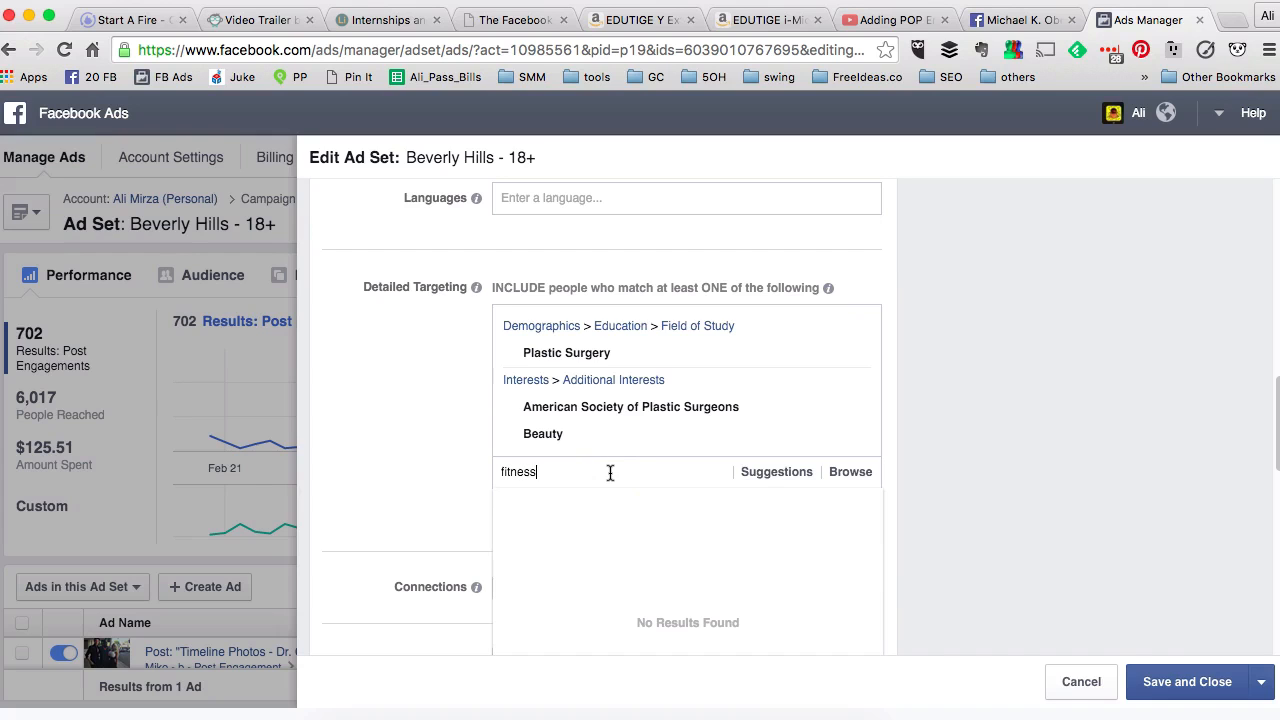
{"action": "type", "text": "itness"}
{"action": "left_click", "coordinate": [603, 512]}
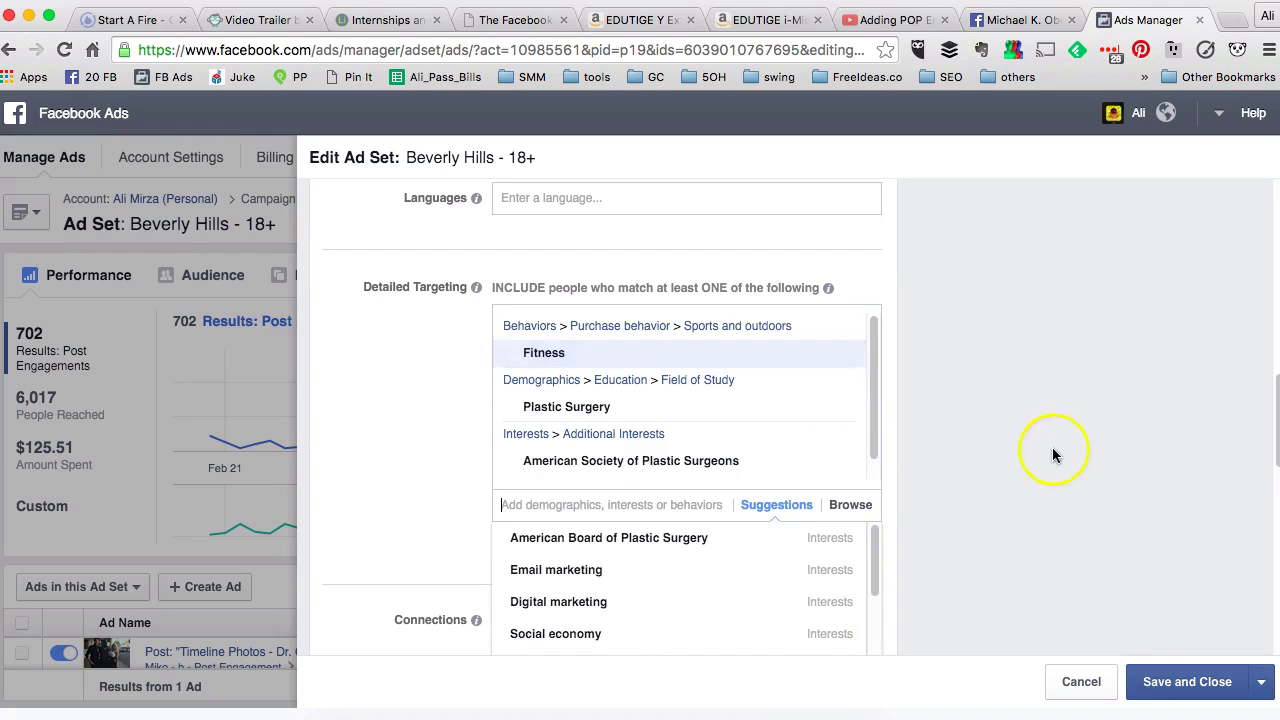
{"action": "scroll", "coordinate": [1052, 455], "scroll_direction": "up", "scroll_amount": 10}
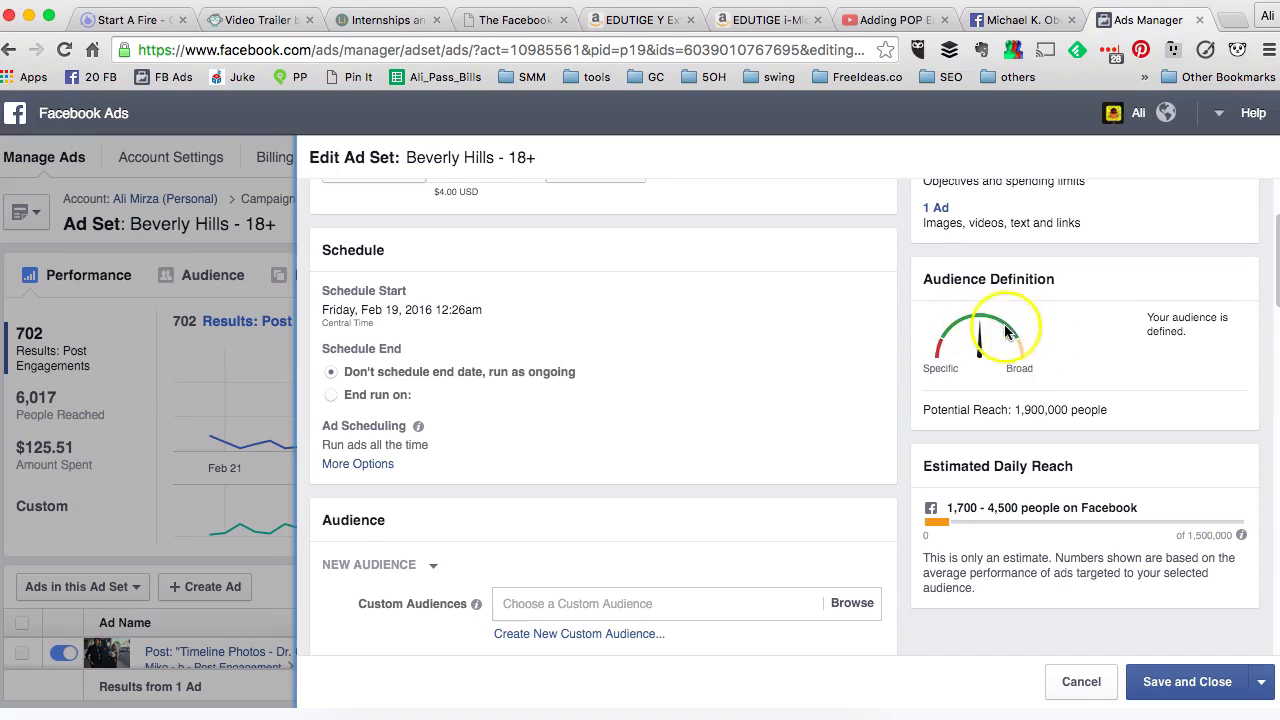
Add the Beach Life interest to the detailed targeting and close the suggestions
{"action": "scroll", "coordinate": [654, 450], "scroll_direction": "down", "scroll_amount": 9}
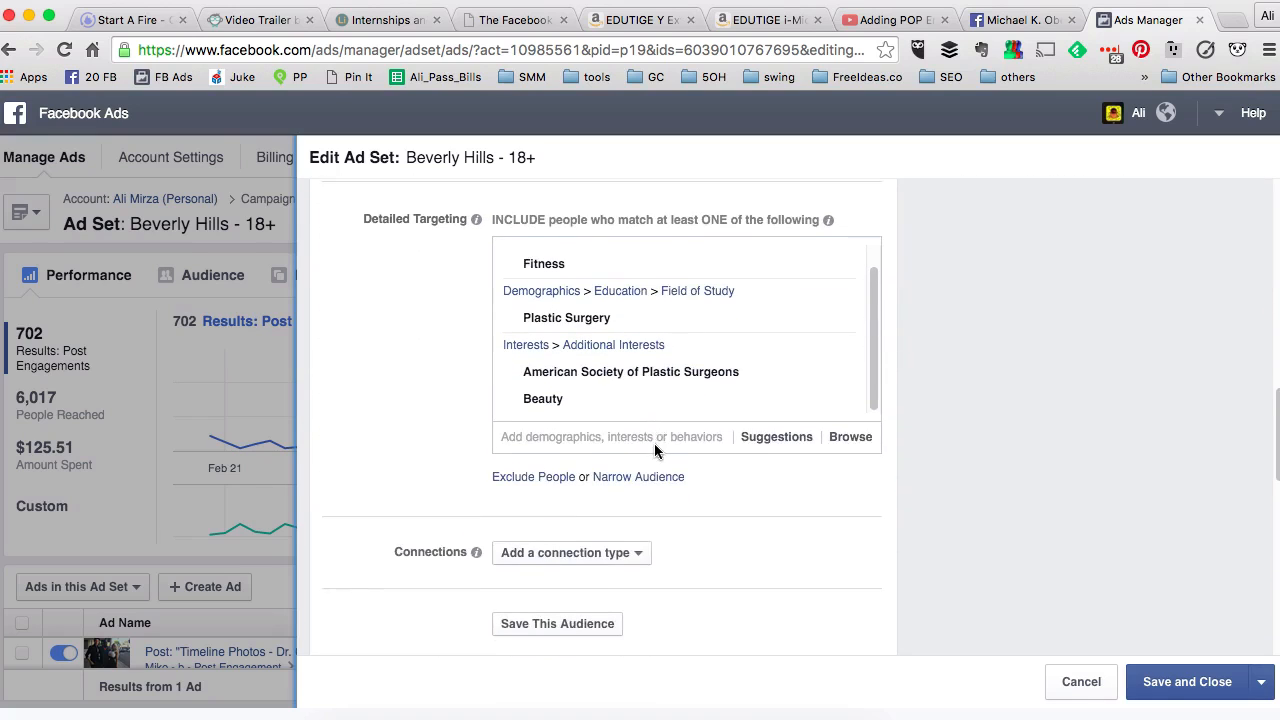
{"action": "scroll", "coordinate": [652, 430], "scroll_direction": "down", "scroll_amount": 2}
{"action": "left_click", "coordinate": [641, 380]}
{"action": "type", "text": "beach"}
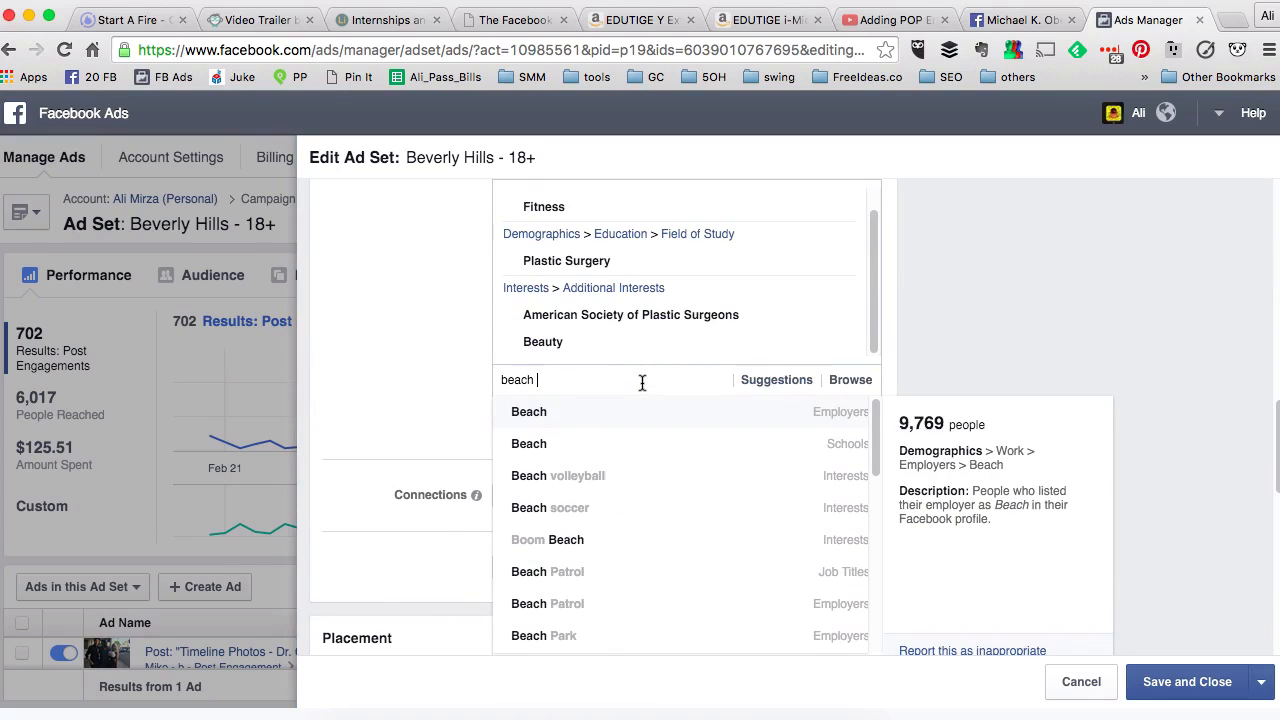
{"action": "type", "text": " life"}
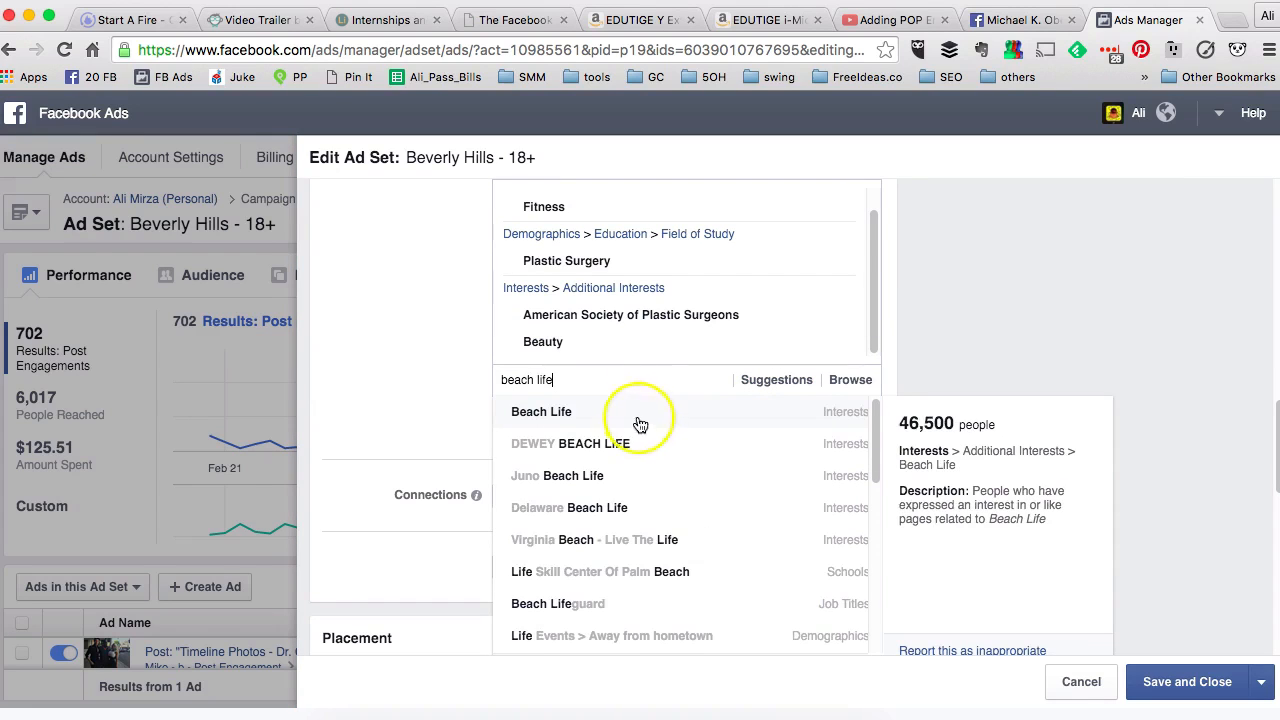
{"action": "left_click", "coordinate": [636, 415]}
{"action": "left_click", "coordinate": [340, 383]}
{"action": "scroll", "coordinate": [340, 379], "scroll_direction": "up", "scroll_amount": 2}
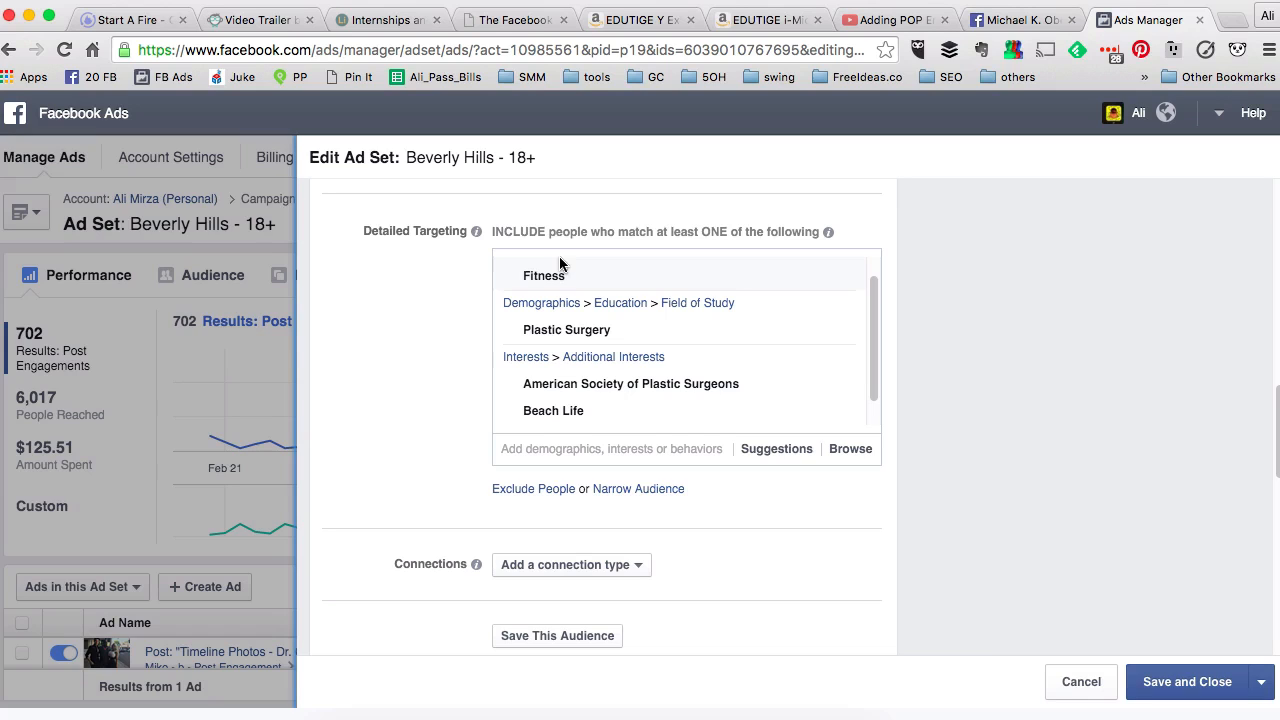
Add a Facebook Pages connection targeting people who like the MiKO Plastic Surgery Page
{"action": "scroll", "coordinate": [329, 414], "scroll_direction": "down", "scroll_amount": 4}
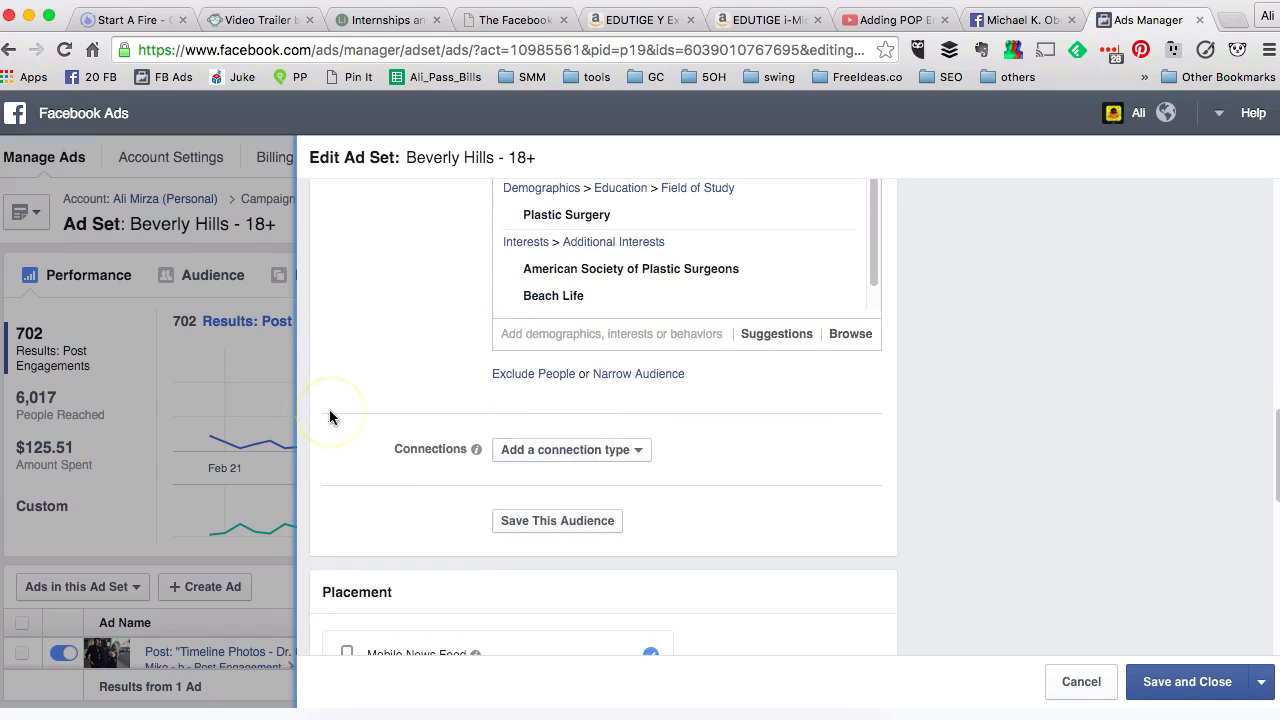
{"action": "scroll", "coordinate": [331, 416], "scroll_direction": "down", "scroll_amount": 1}
{"action": "left_click", "coordinate": [638, 351]}
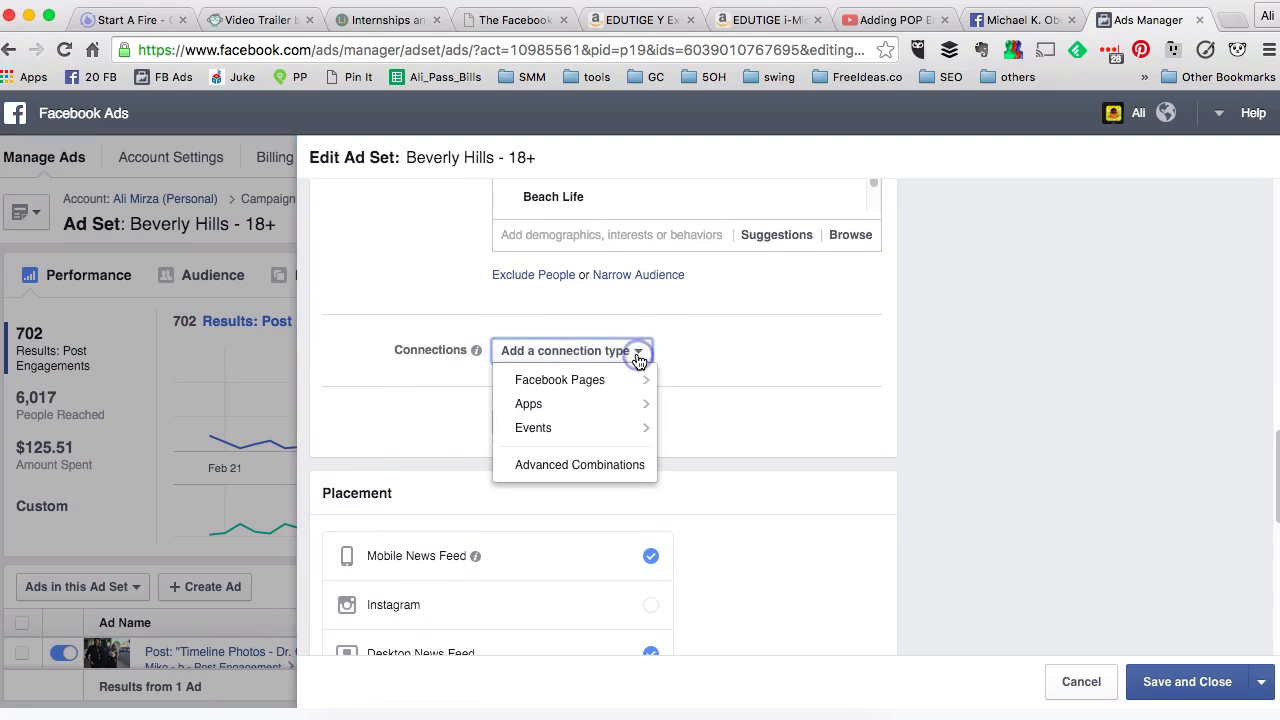
{"action": "mouse_move", "coordinate": [610, 385]}
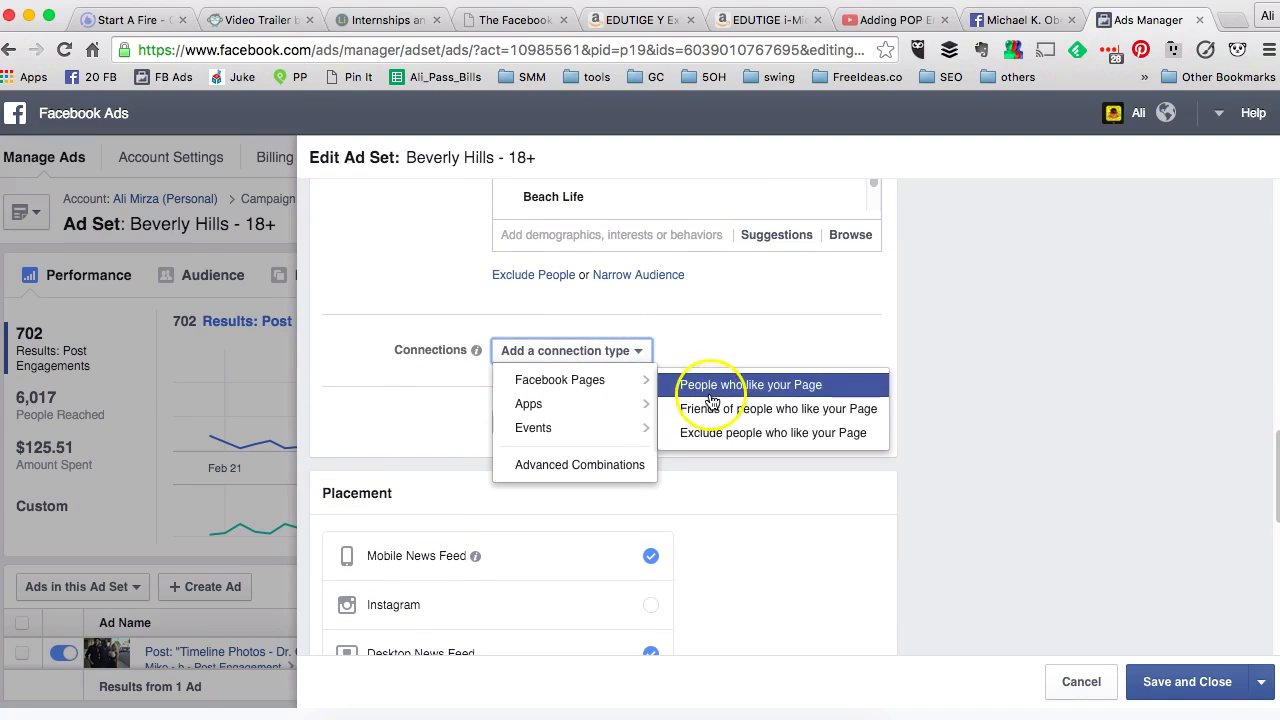
{"action": "left_click", "coordinate": [701, 341]}
{"action": "left_click", "coordinate": [603, 355]}
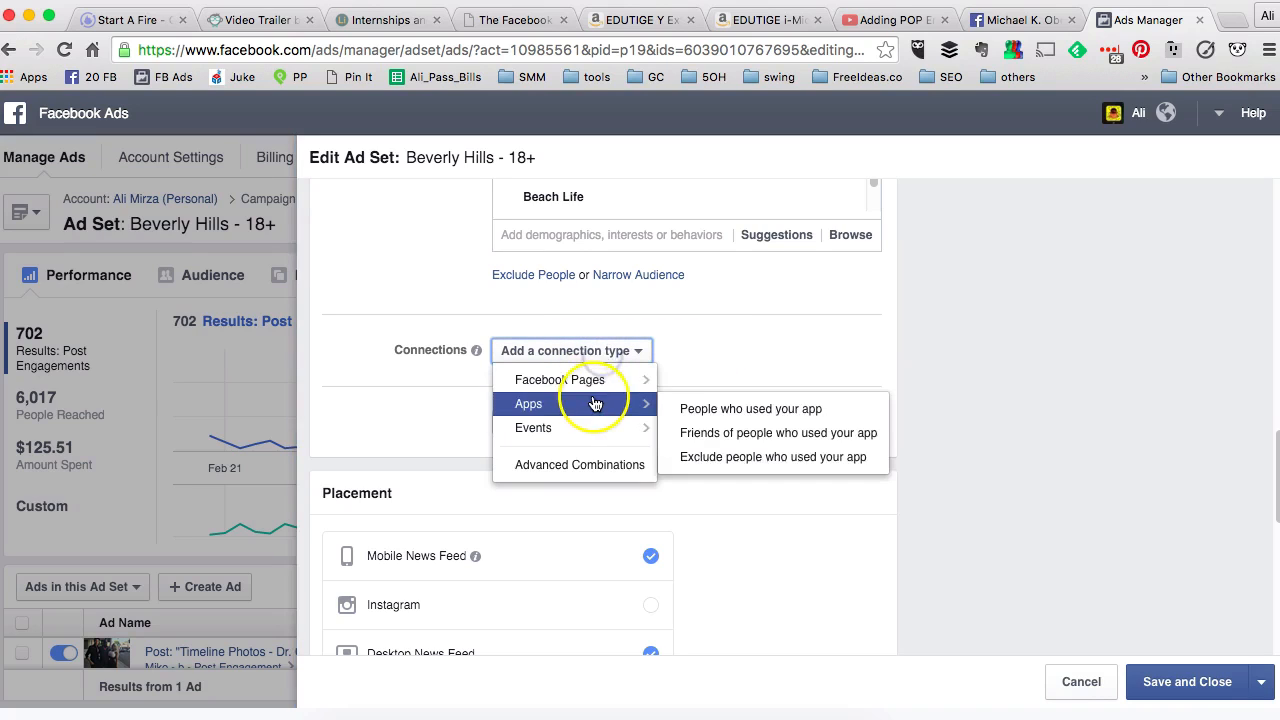
{"action": "left_click", "coordinate": [716, 386]}
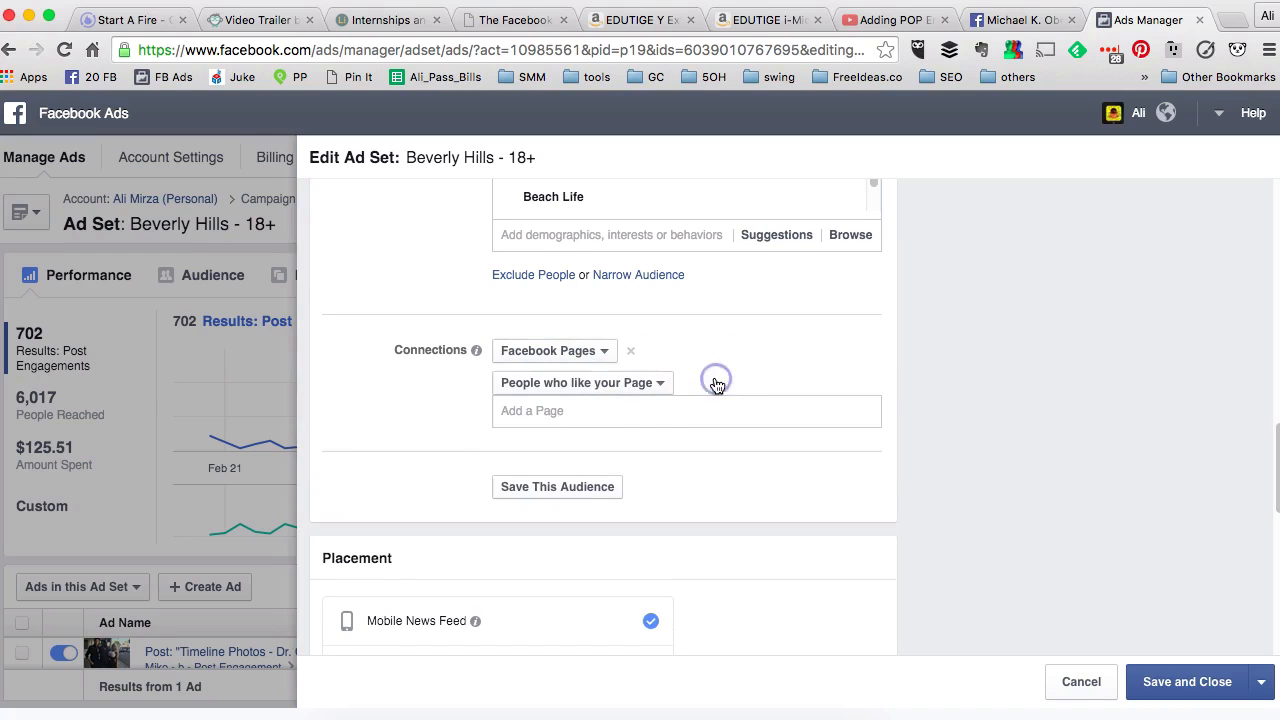
{"action": "left_click", "coordinate": [586, 413]}
{"action": "type", "text": "Mi"}
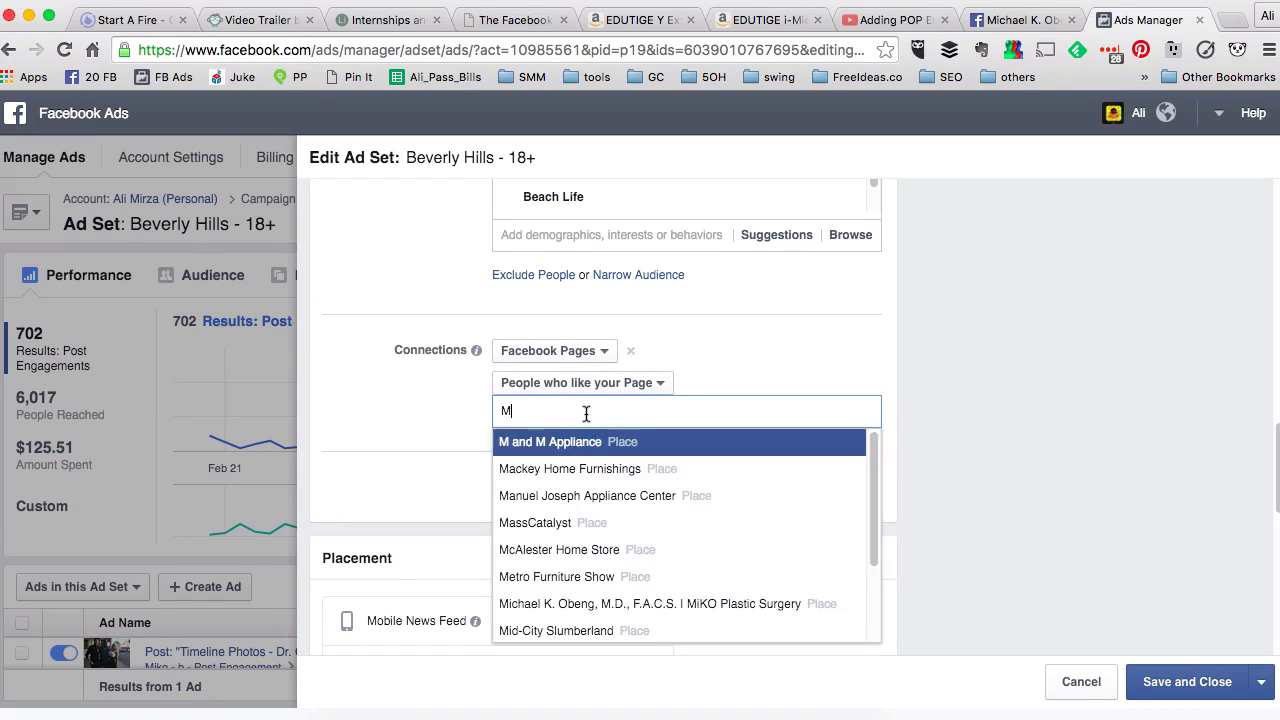
{"action": "left_click", "coordinate": [605, 452]}
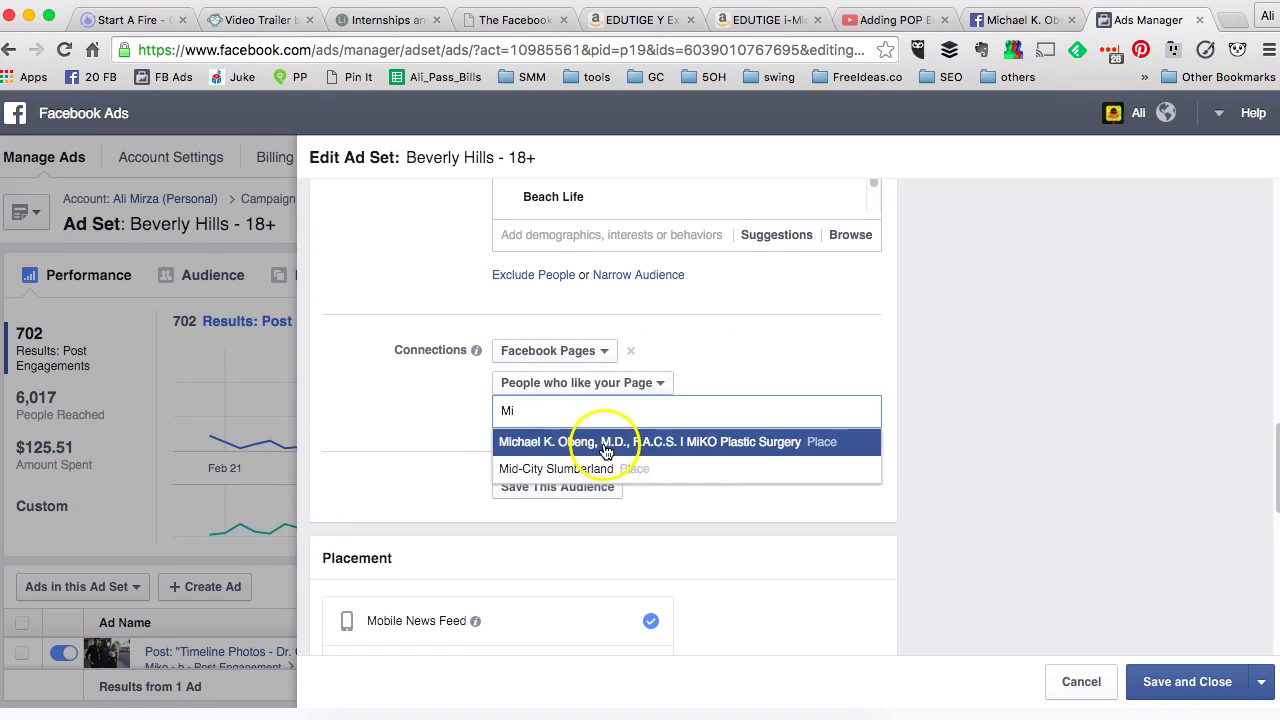
Choose the MiKO Plastic Surgery Page for the connection and check the audience definition and estimated daily reach
{"action": "left_click", "coordinate": [605, 450]}
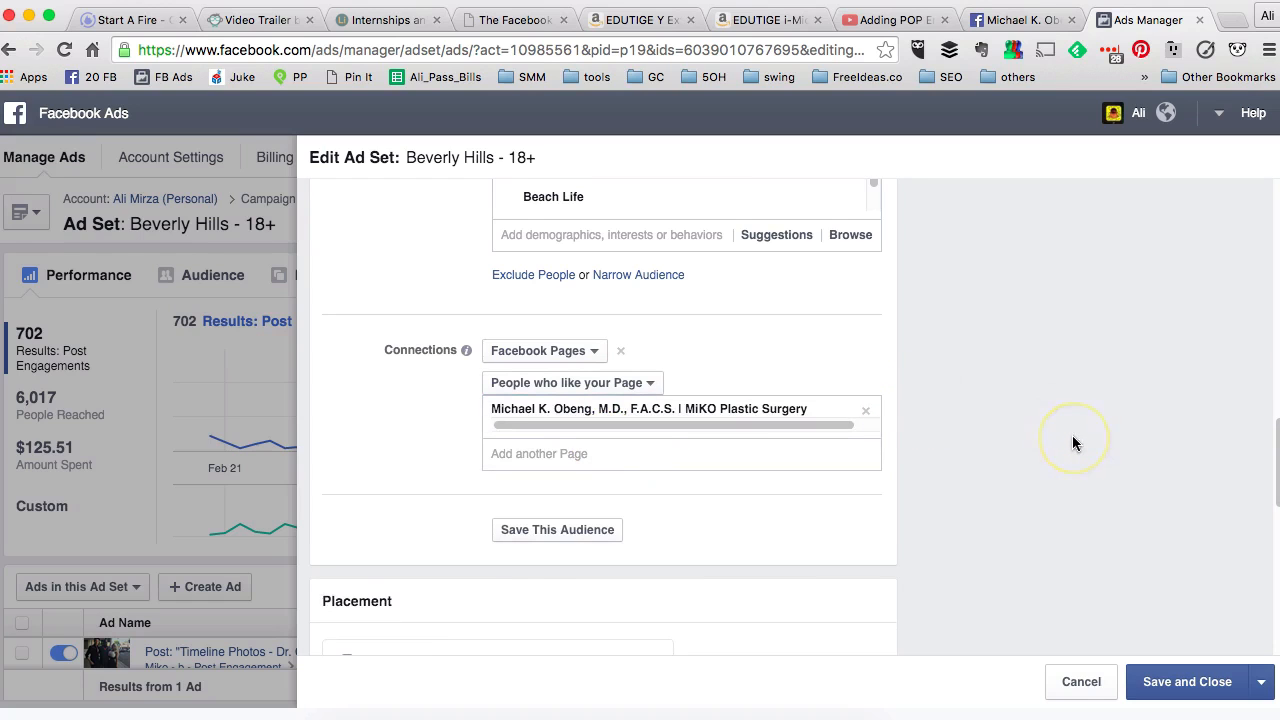
{"action": "scroll", "coordinate": [1072, 436], "scroll_direction": "up", "scroll_amount": 10}
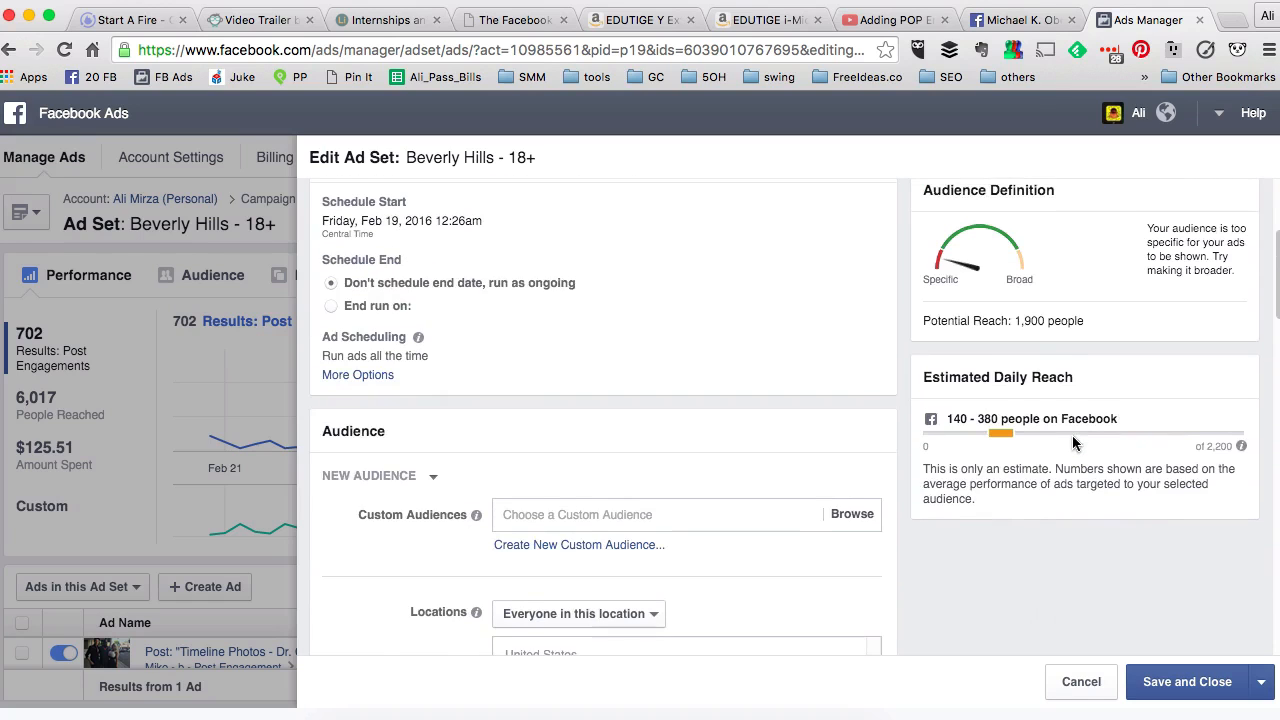
{"action": "scroll", "coordinate": [1072, 435], "scroll_direction": "up", "scroll_amount": 1}
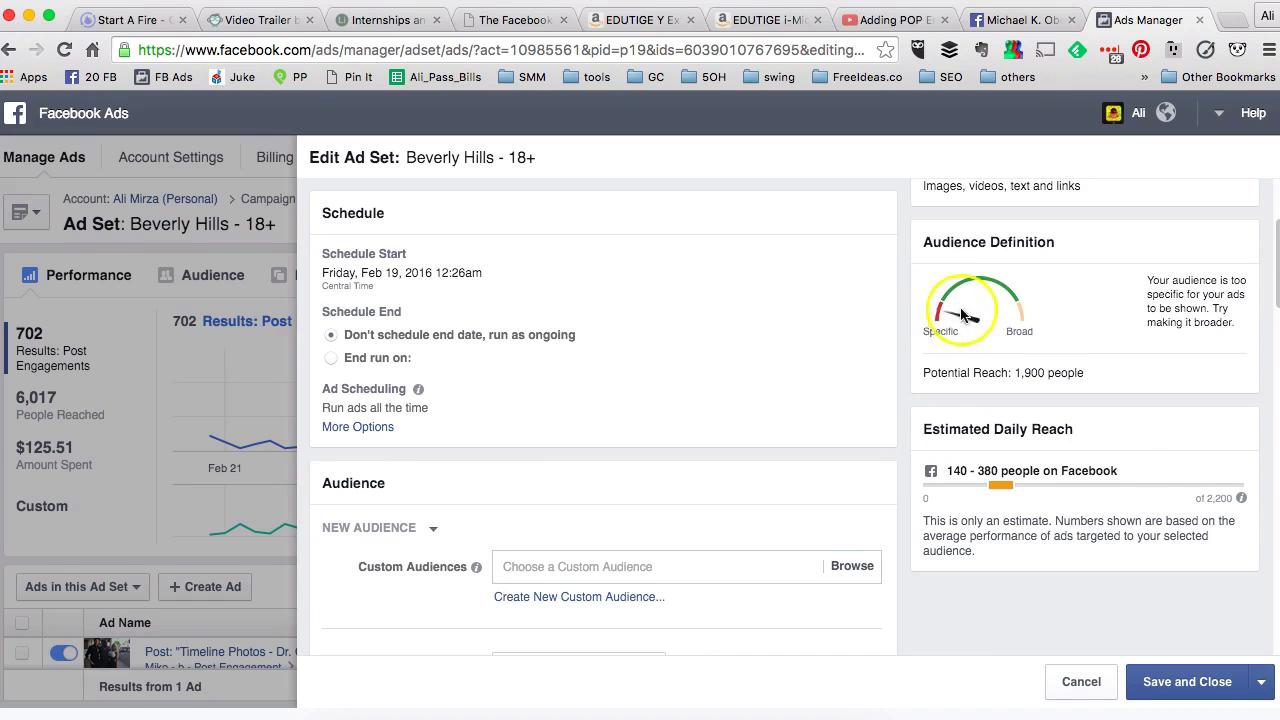
Remove the MiKO Plastic Surgery Page and its Facebook Pages connection from the audience
{"action": "scroll", "coordinate": [591, 478], "scroll_direction": "down", "scroll_amount": 8}
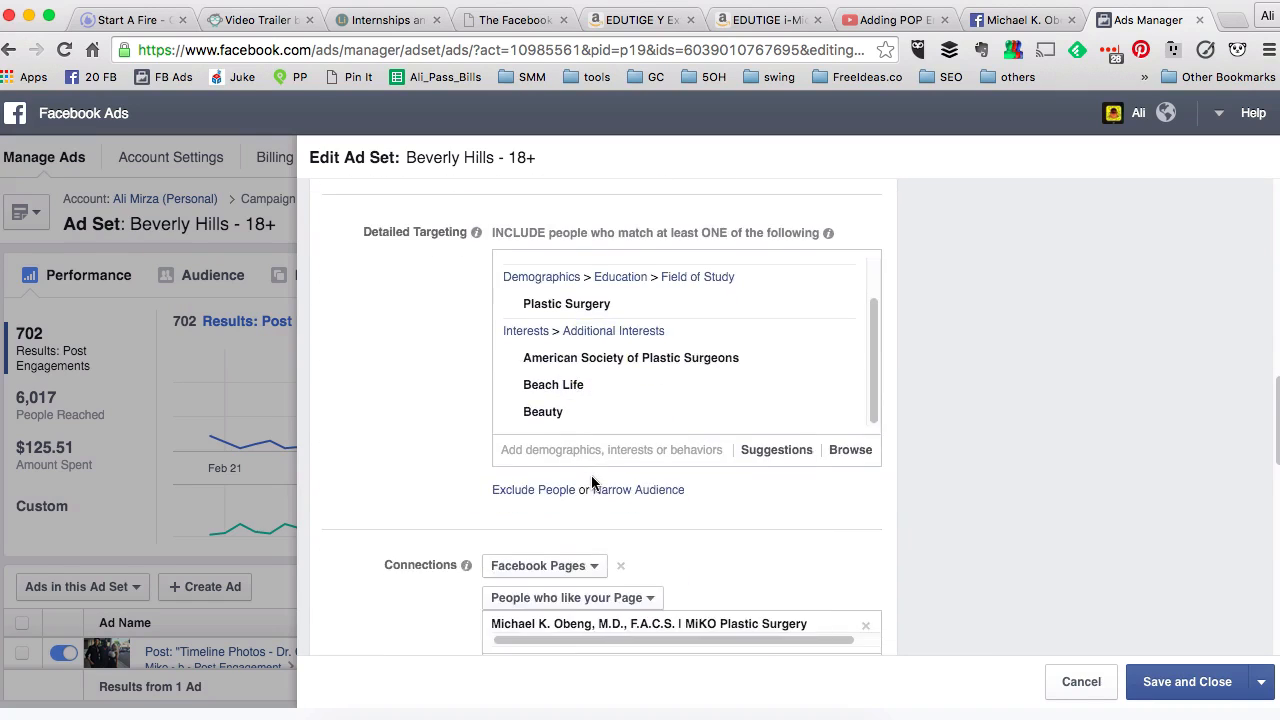
{"action": "scroll", "coordinate": [591, 475], "scroll_direction": "down", "scroll_amount": 3}
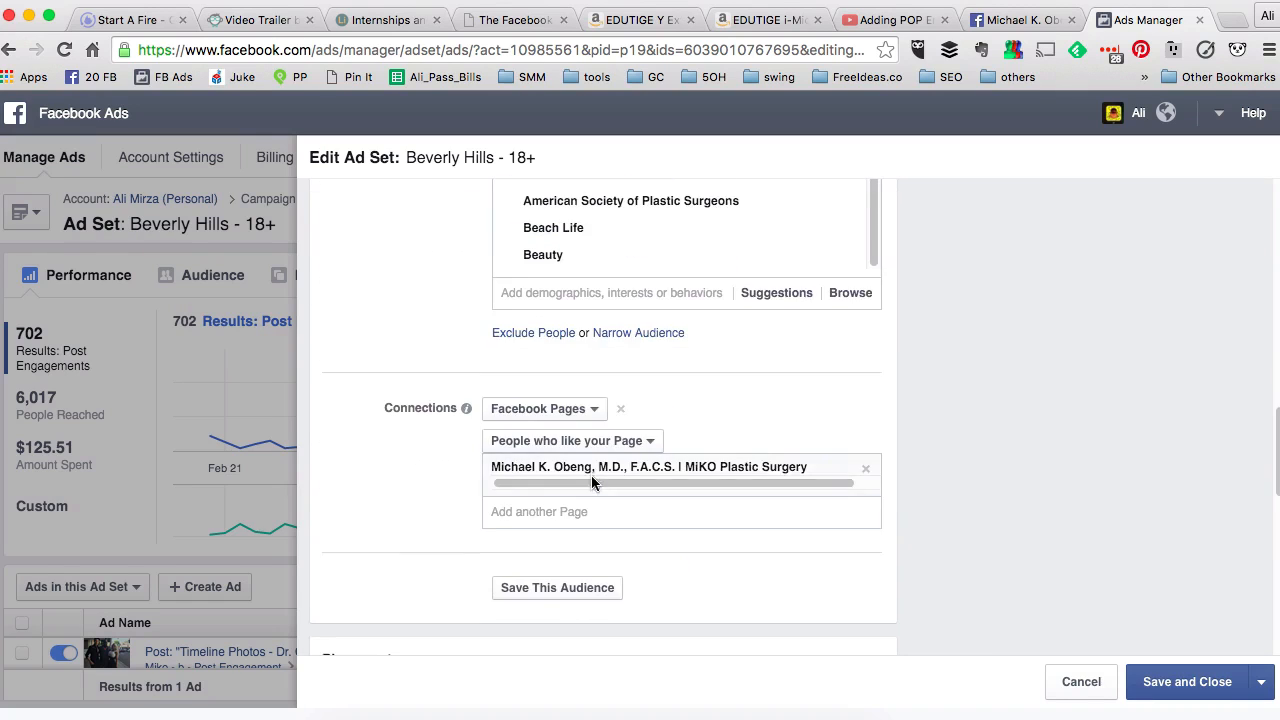
{"action": "left_click", "coordinate": [868, 470]}
{"action": "left_click", "coordinate": [622, 409]}
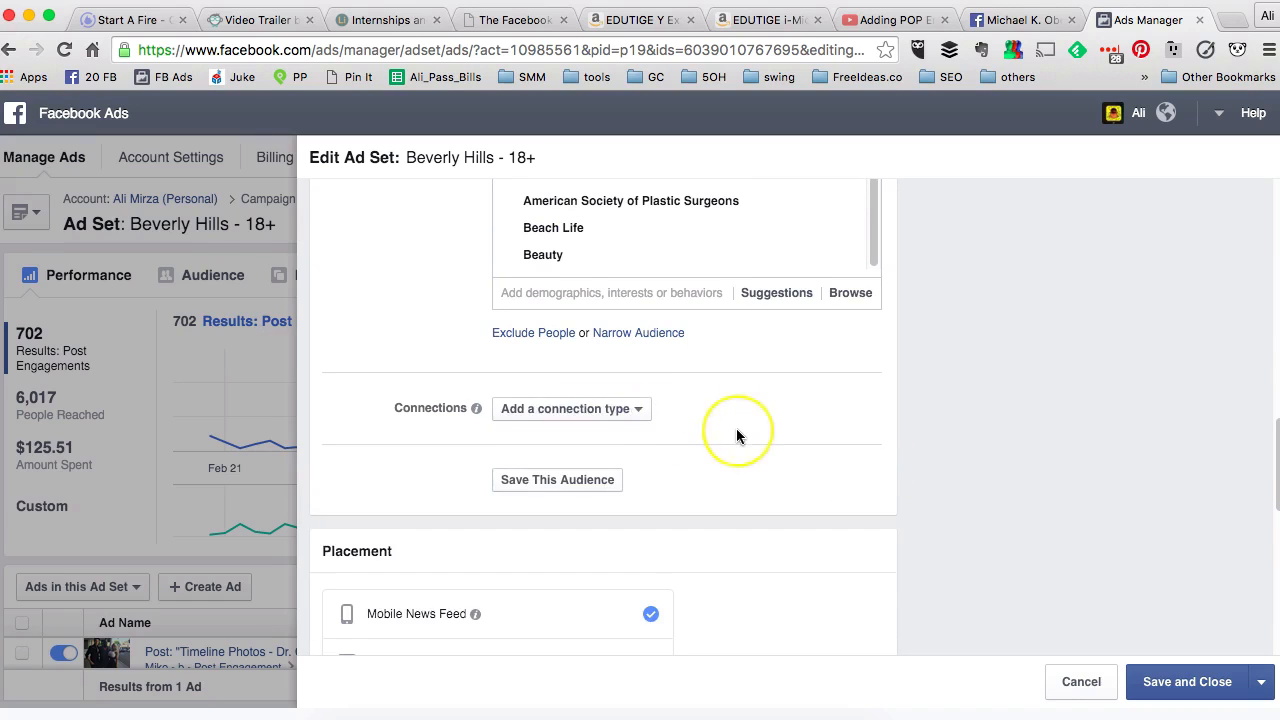
Review the ad set's detailed targeting entries, connections and ad placement settings
{"action": "scroll", "coordinate": [737, 431], "scroll_direction": "up", "scroll_amount": 2}
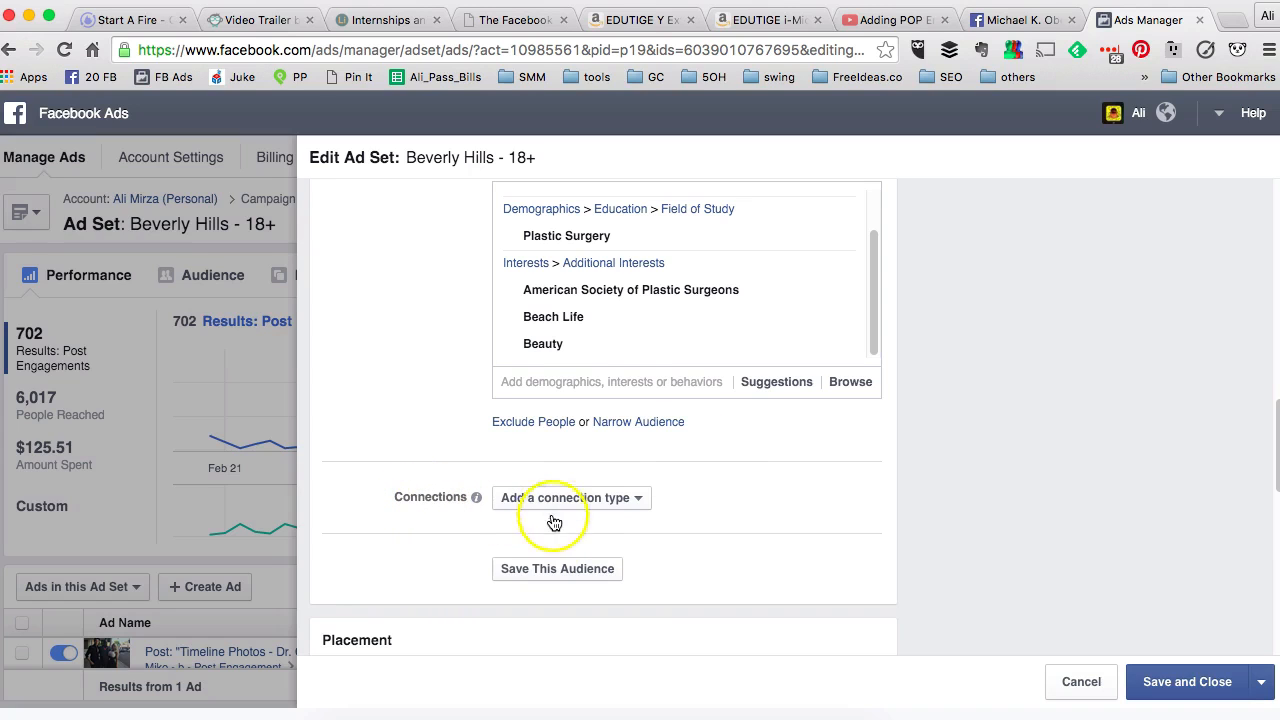
{"action": "scroll", "coordinate": [600, 470], "scroll_direction": "up", "scroll_amount": 2}
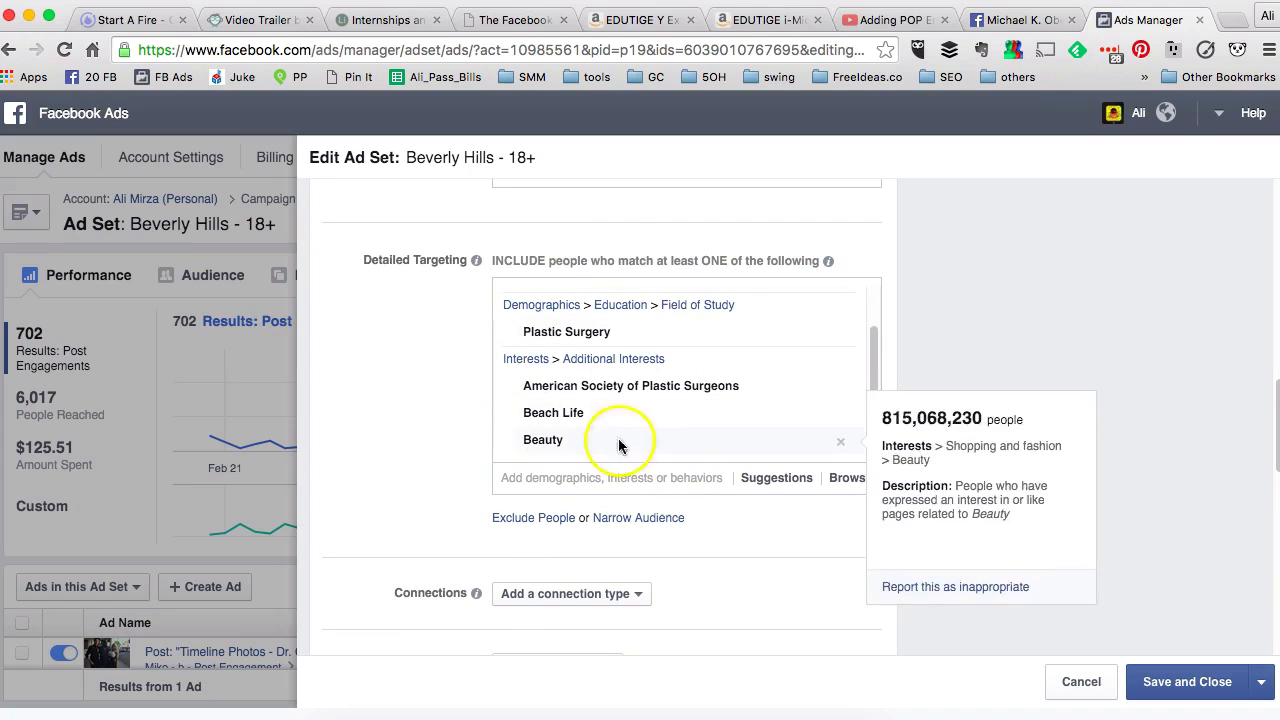
{"action": "scroll", "coordinate": [660, 285], "scroll_direction": "down", "scroll_amount": 2}
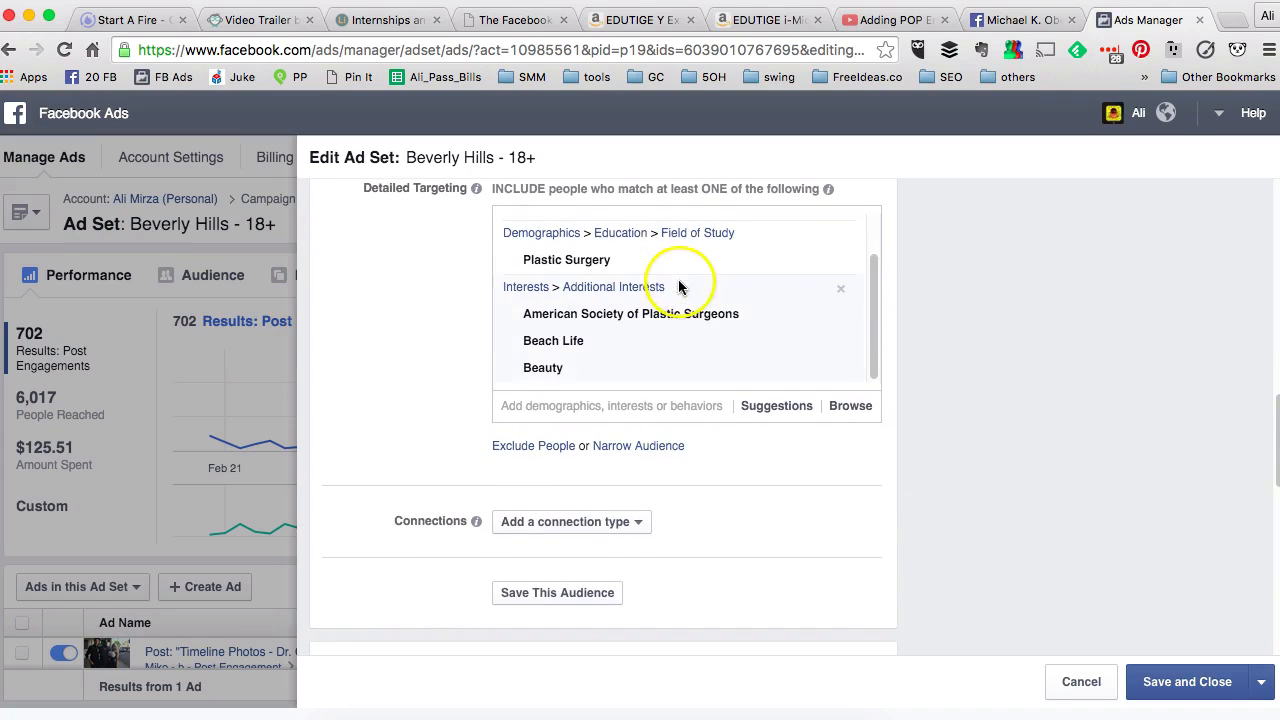
{"action": "scroll", "coordinate": [416, 346], "scroll_direction": "down", "scroll_amount": 5}
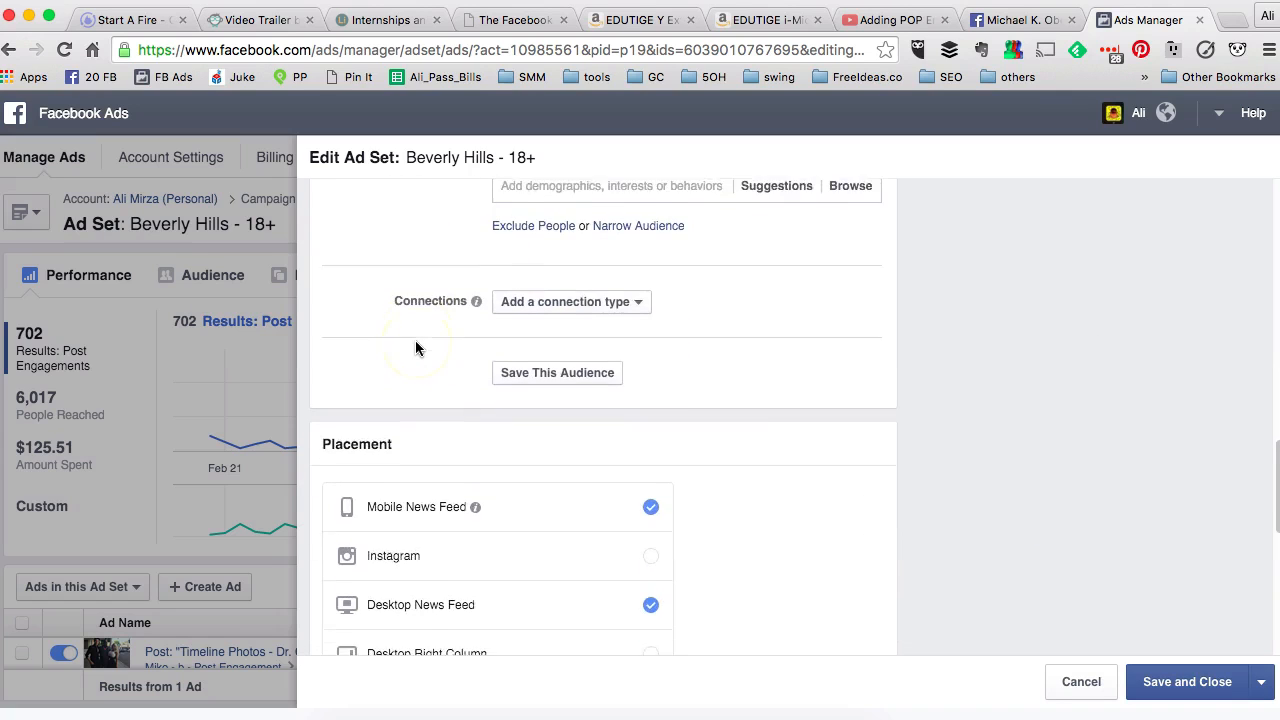
{"action": "scroll", "coordinate": [416, 346], "scroll_direction": "down", "scroll_amount": 2}
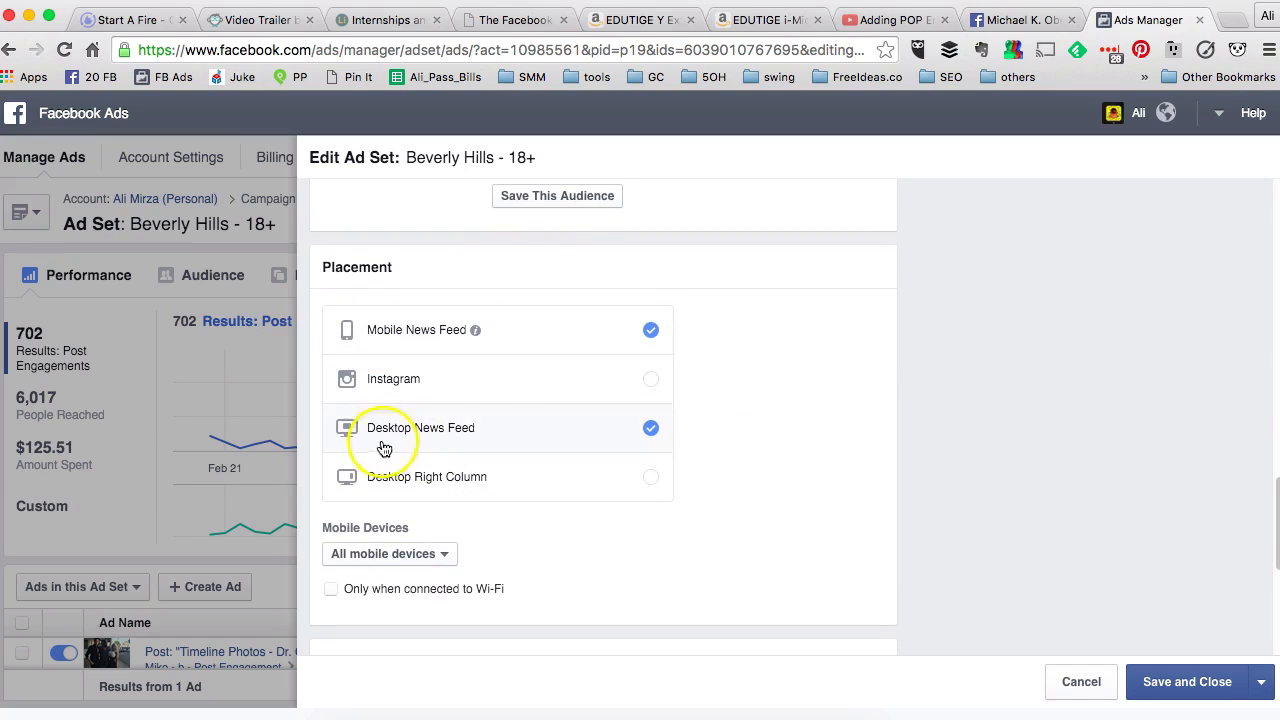
Examine the optimization and pricing settings, including the available options for ad delivery optimization
{"action": "scroll", "coordinate": [1024, 462], "scroll_direction": "down", "scroll_amount": 6}
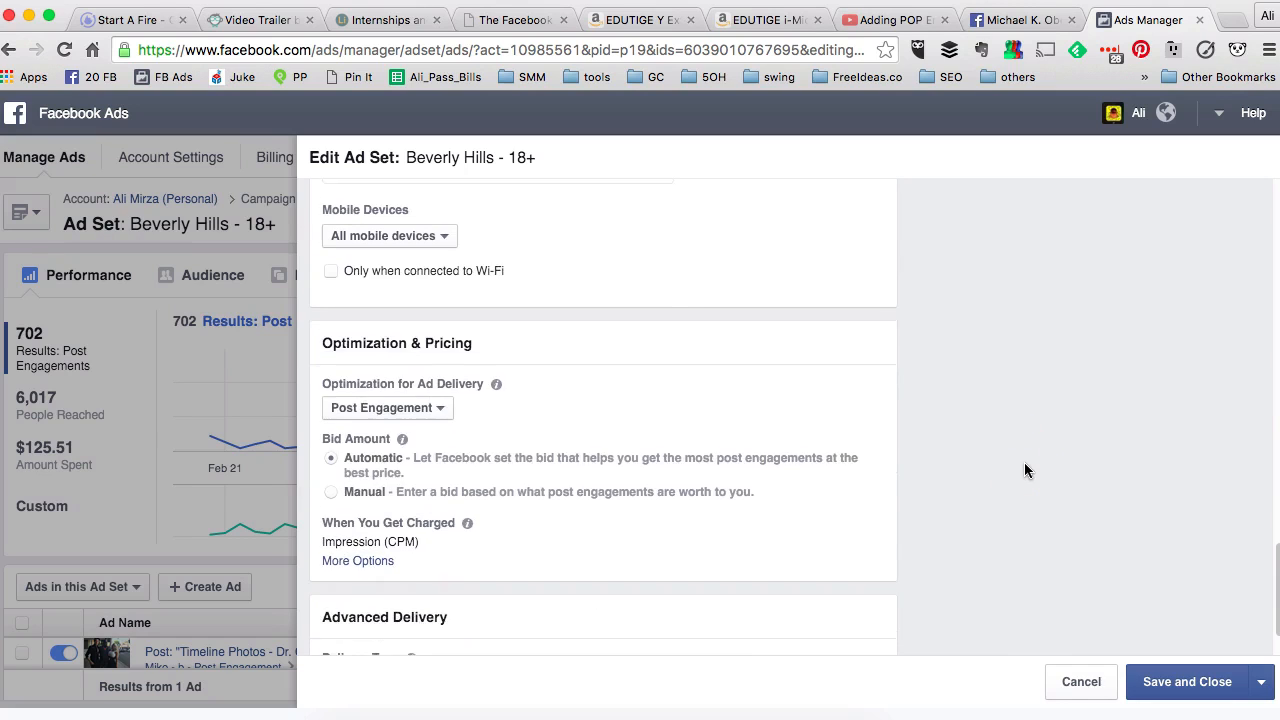
{"action": "scroll", "coordinate": [1024, 462], "scroll_direction": "down", "scroll_amount": 1}
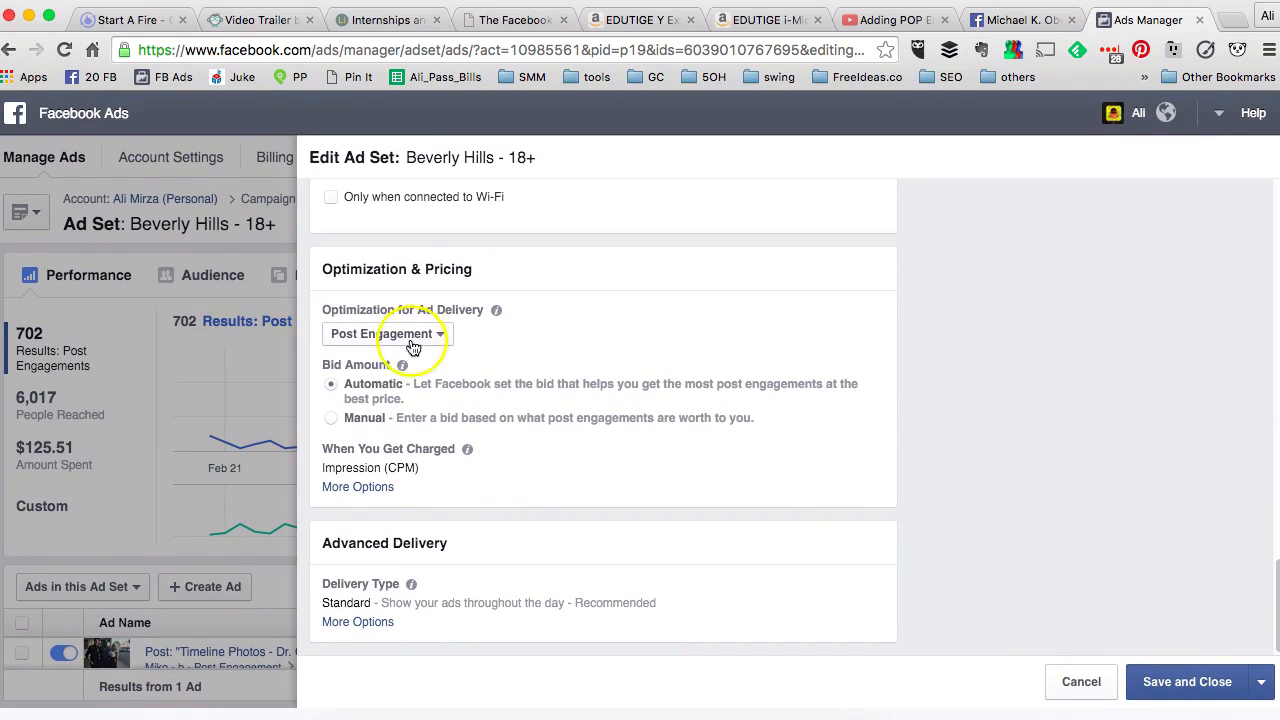
{"action": "left_click", "coordinate": [445, 338]}
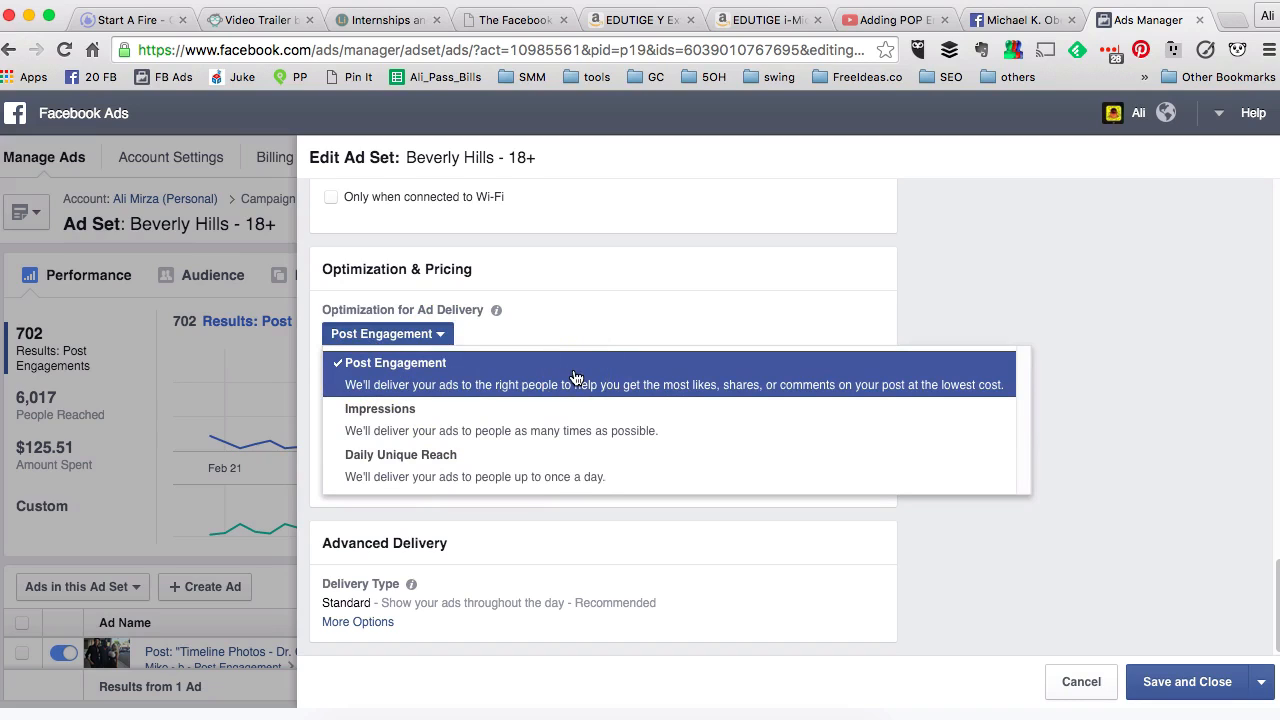
{"action": "left_click", "coordinate": [648, 304]}
{"action": "scroll", "coordinate": [677, 449], "scroll_direction": "down", "scroll_amount": 1}
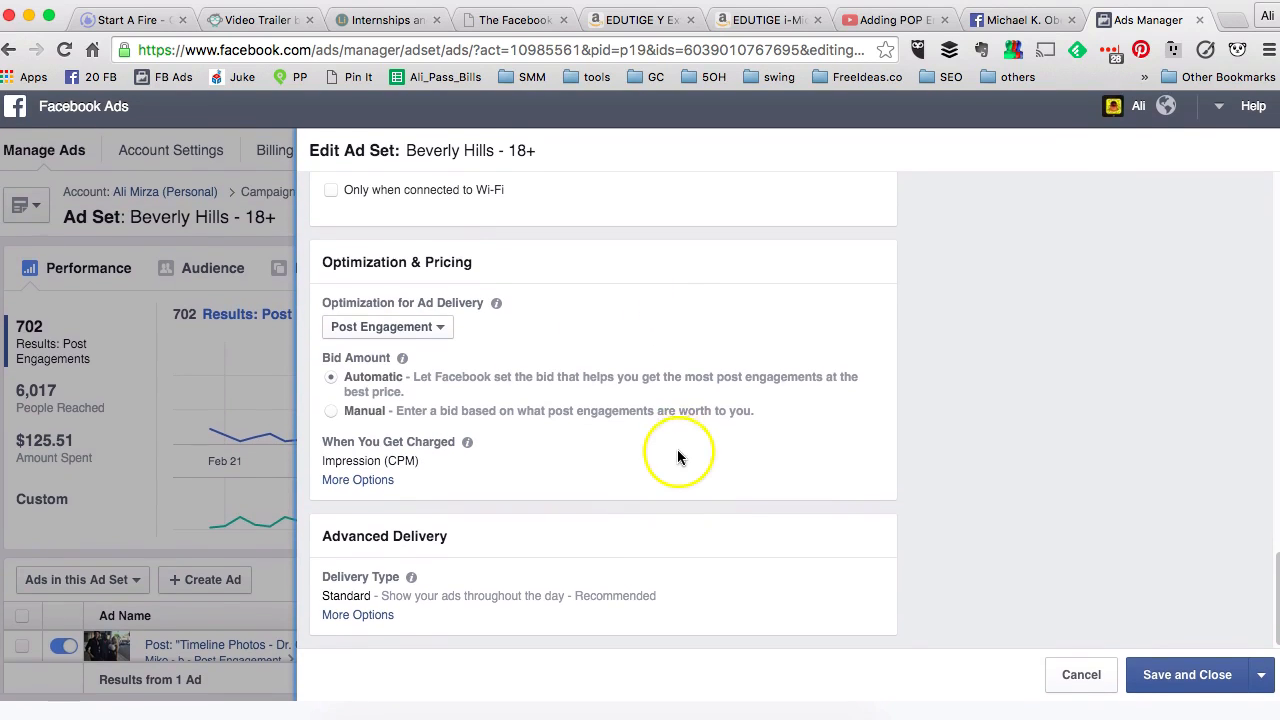
Look over the ad set settings once more, then save the changes and close the editor
{"action": "scroll", "coordinate": [1115, 482], "scroll_direction": "up", "scroll_amount": 10}
{"action": "scroll", "coordinate": [1115, 482], "scroll_direction": "down", "scroll_amount": 5}
{"action": "scroll", "coordinate": [1117, 483], "scroll_direction": "down", "scroll_amount": 3}
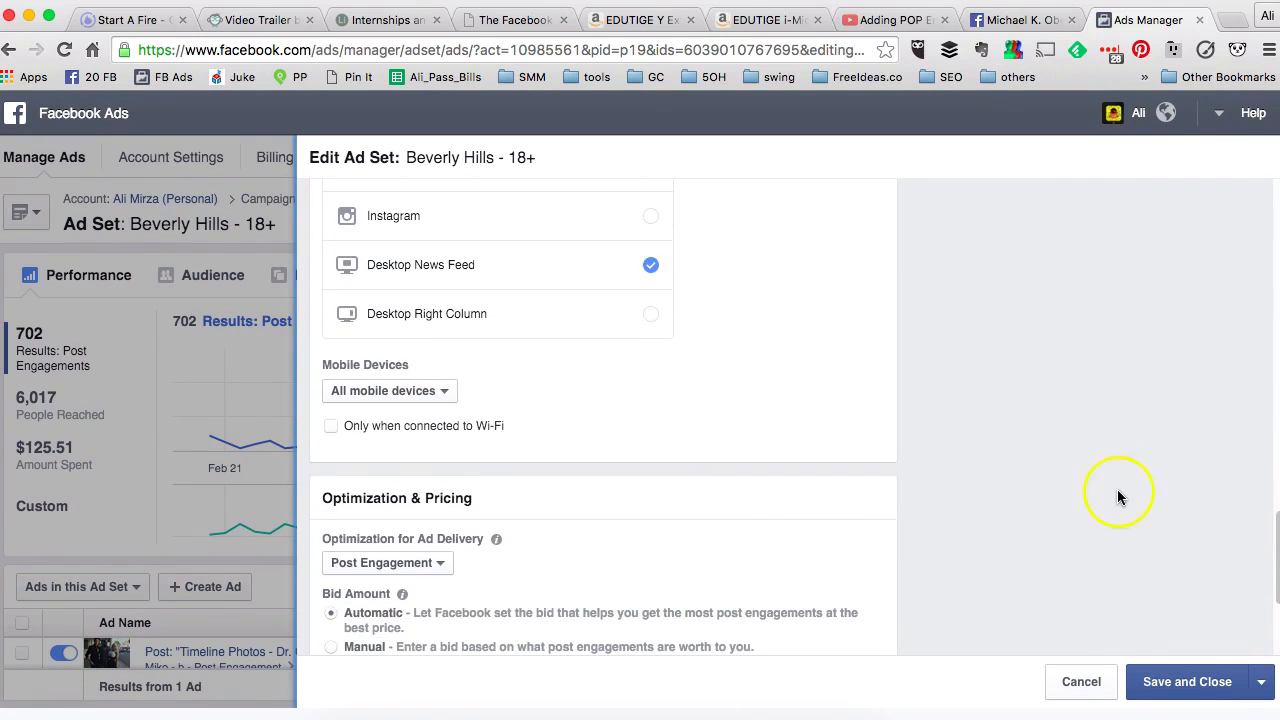
{"action": "left_click", "coordinate": [1188, 684]}
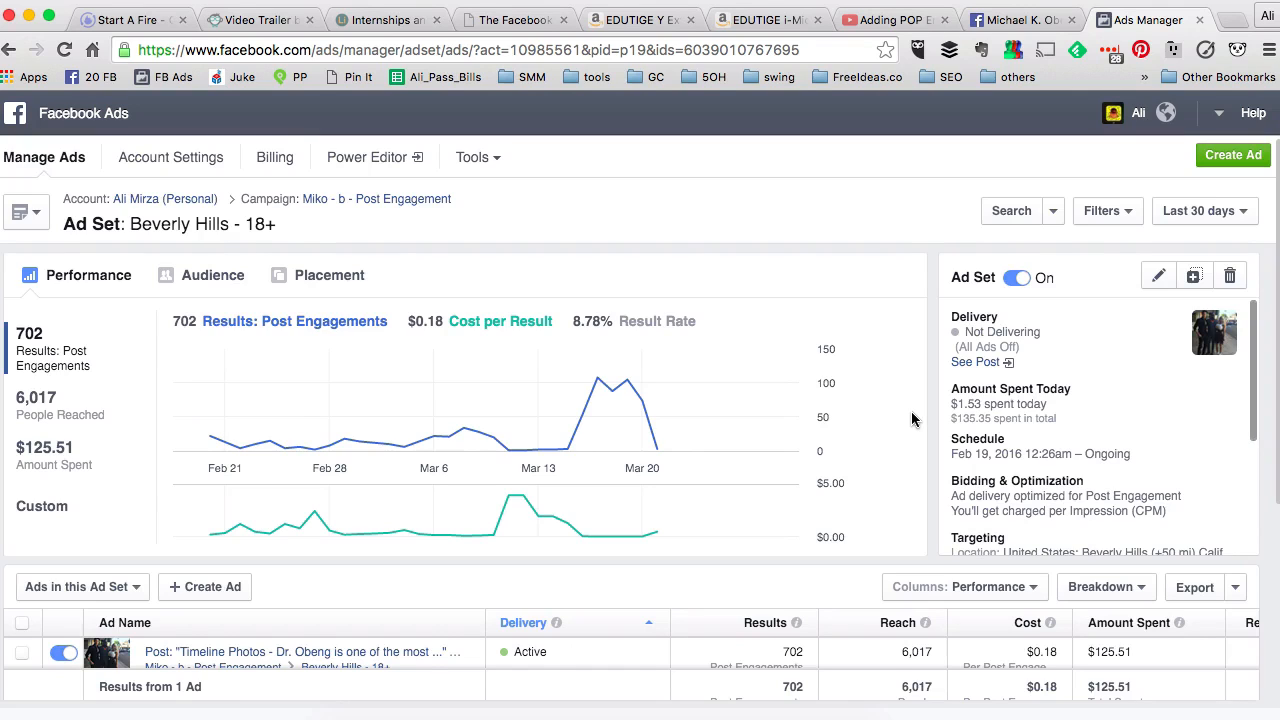
Open the Timeline Photos post ad in the Beverly Hills ad set and examine its post preview and performance
{"action": "scroll", "coordinate": [911, 419], "scroll_direction": "down", "scroll_amount": 3}
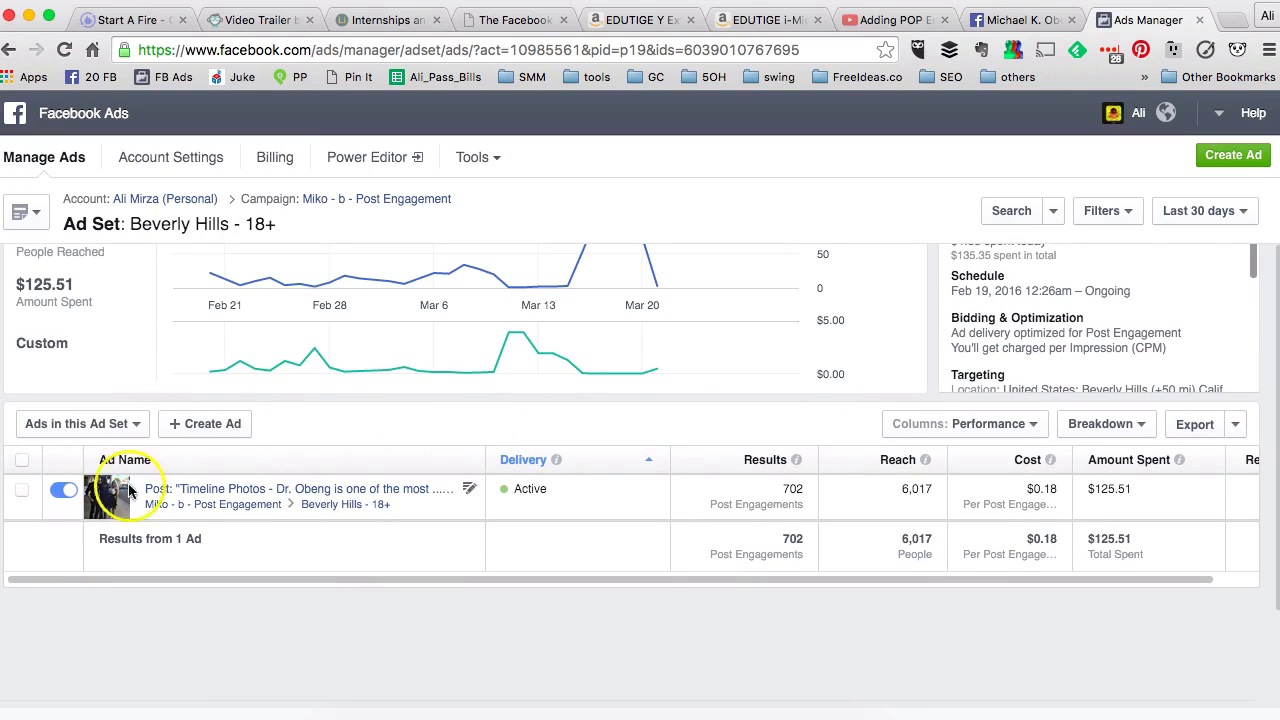
{"action": "left_click", "coordinate": [243, 488]}
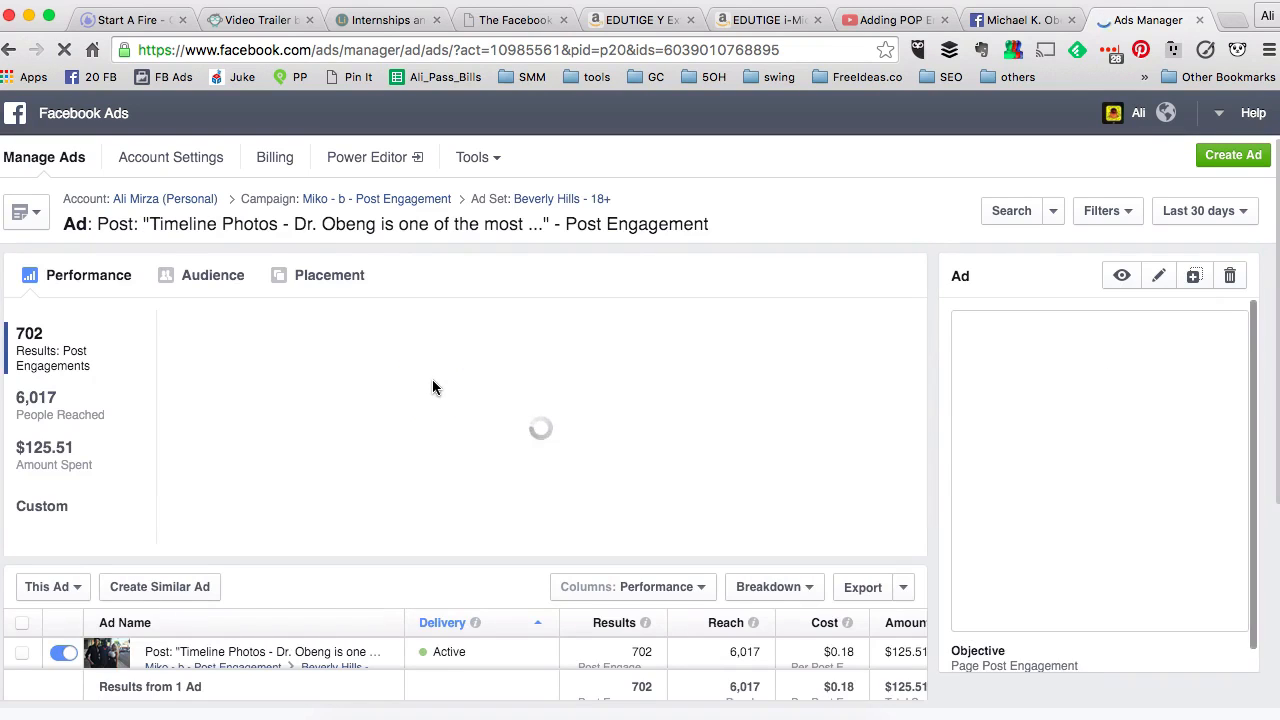
{"action": "scroll", "coordinate": [433, 387], "scroll_direction": "down", "scroll_amount": 3}
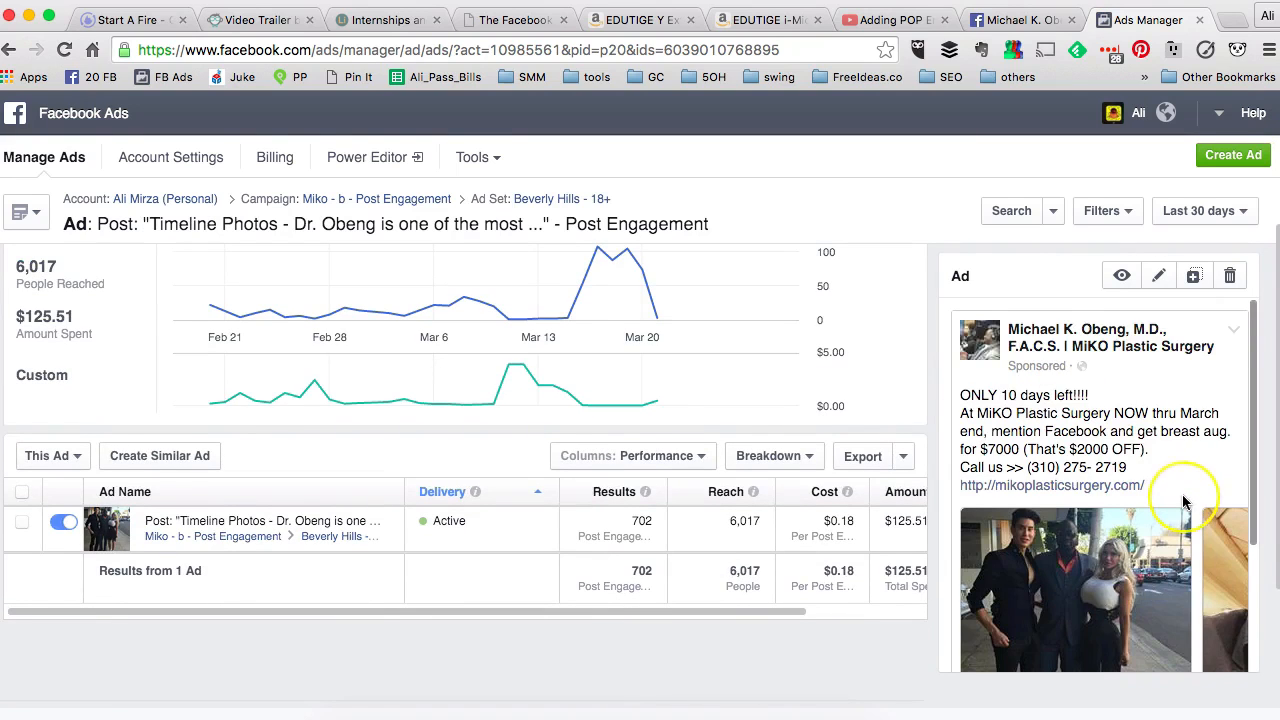
{"action": "scroll", "coordinate": [1185, 500], "scroll_direction": "down", "scroll_amount": 5}
{"action": "scroll", "coordinate": [1182, 494], "scroll_direction": "up", "scroll_amount": 4}
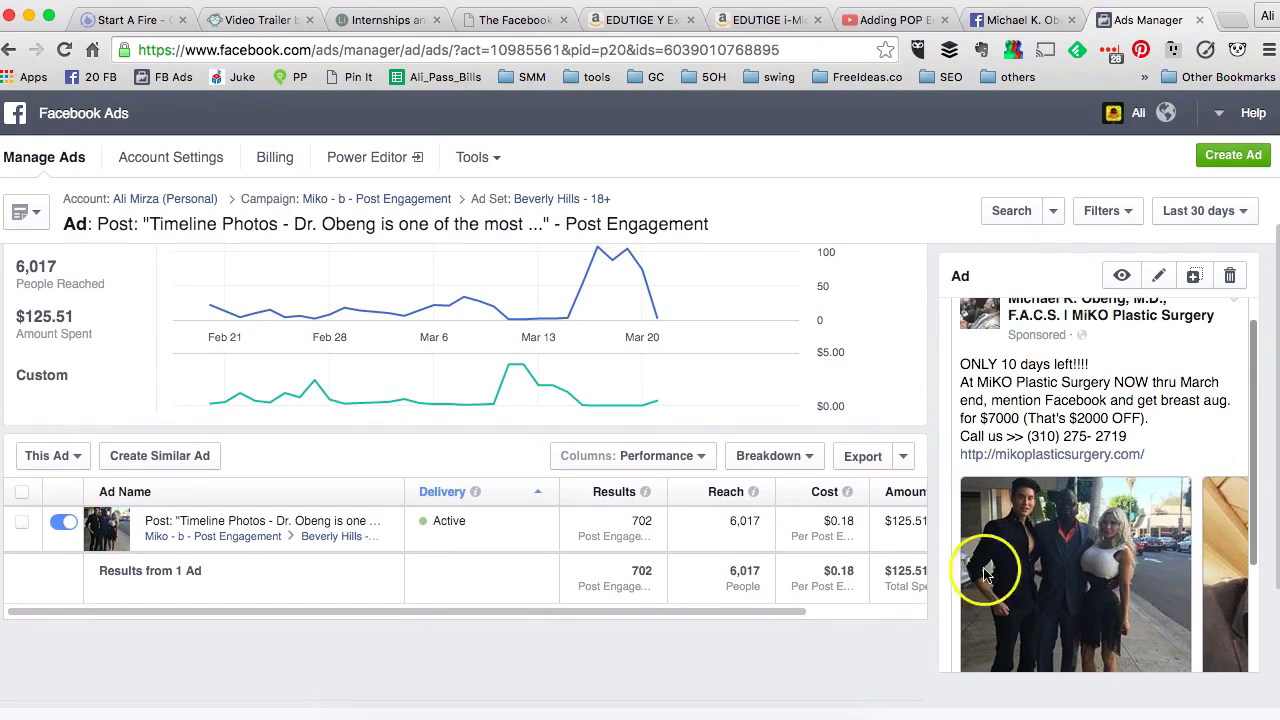
{"action": "scroll", "coordinate": [701, 420], "scroll_direction": "up", "scroll_amount": 2}
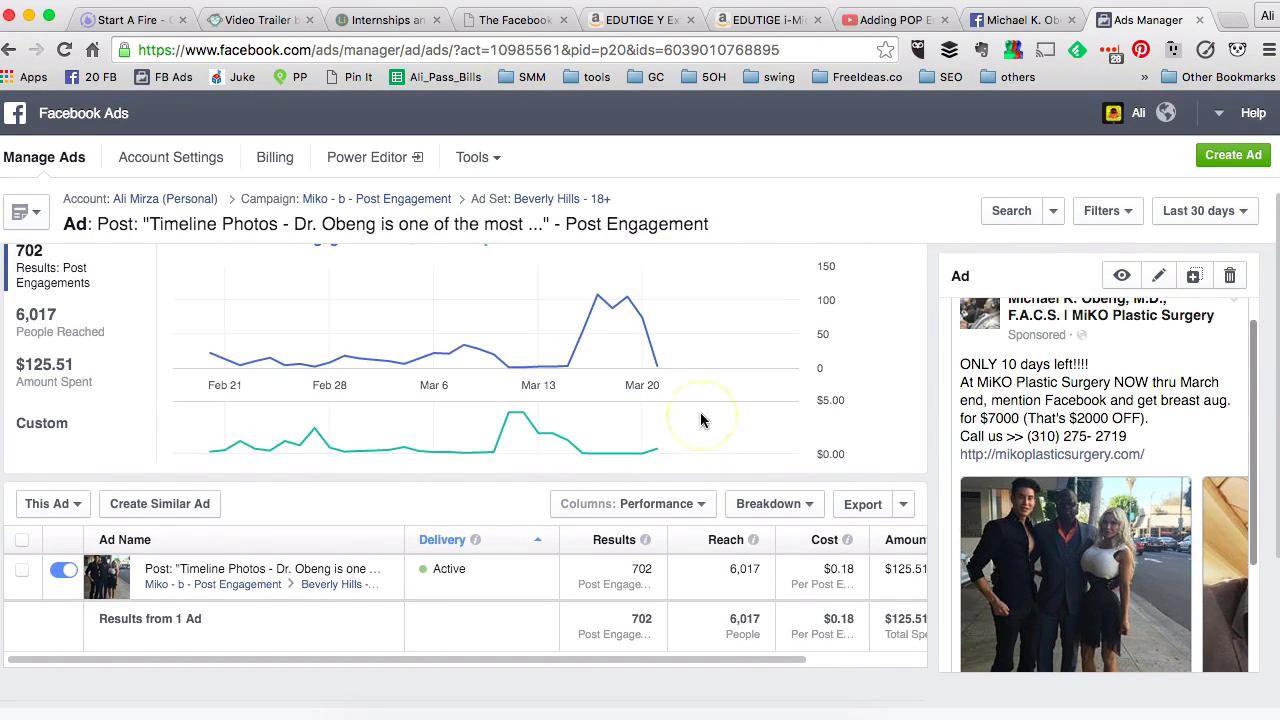